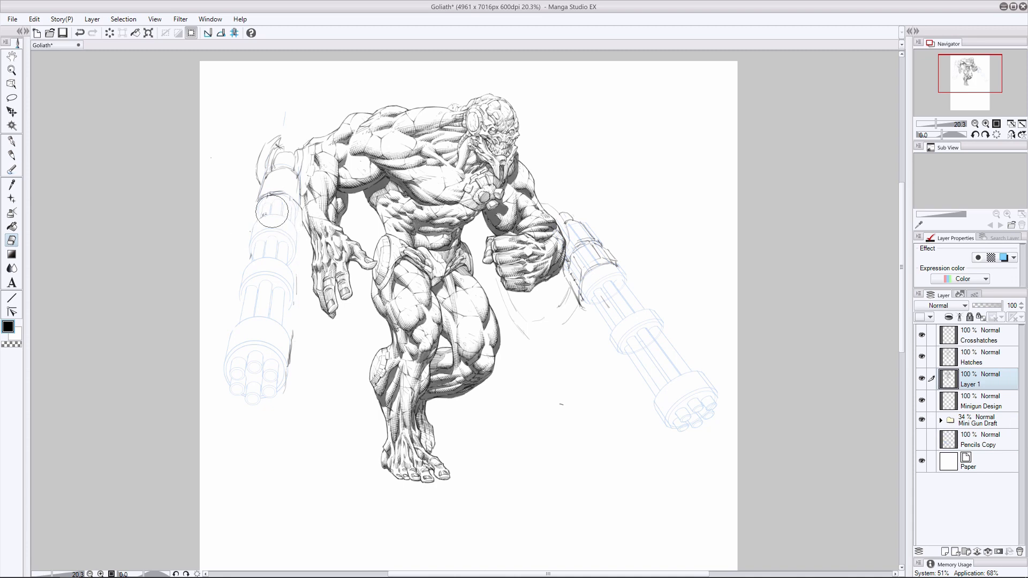
# - Clear the dark rough strokes from both miniguns on Layer 1 and activate the Minigun Design layer for pencilling
pyautogui.moveTo(595, 276)
pyautogui.mouseDown()
pyautogui.moveTo(574, 209)
pyautogui.moveTo(572, 273)
pyautogui.mouseUp()
pyautogui.hotkey('ctrl', 'z')
pyautogui.press('[')
pyautogui.press('[')
pyautogui.click(976, 357)
pyautogui.click(564, 409)
pyautogui.click(975, 336)
pyautogui.click(12, 156)
pyautogui.click(979, 401)
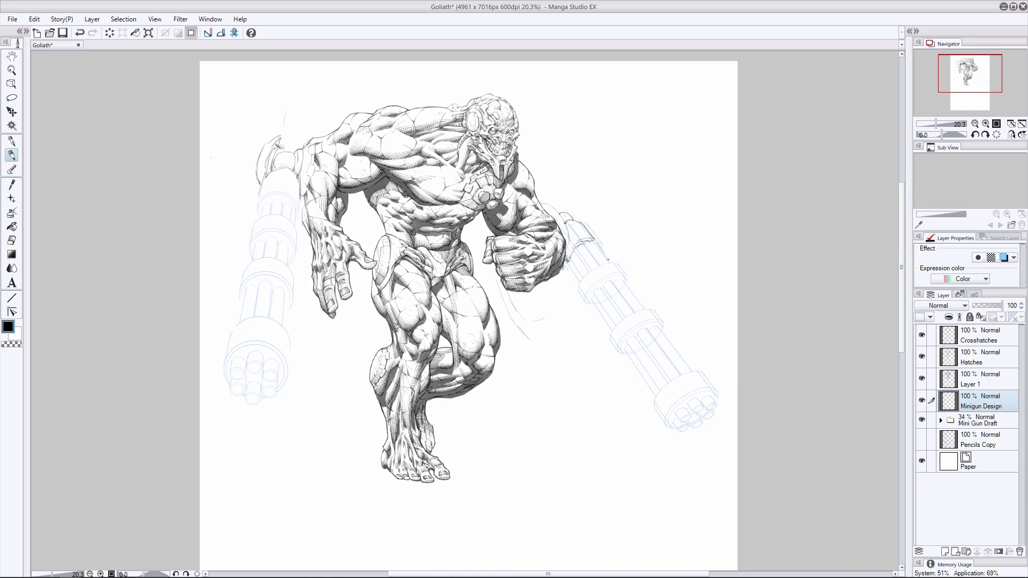
# - Pencil and clean up rough casing lines on the upper section of the right minigun on Layer 1
pyautogui.press('e')
pyautogui.hotkey('alt', ']')
pyautogui.press('p')
pyautogui.hotkey('alt', '[')
pyautogui.press('e')
pyautogui.click(968, 375)
pyautogui.press('p')
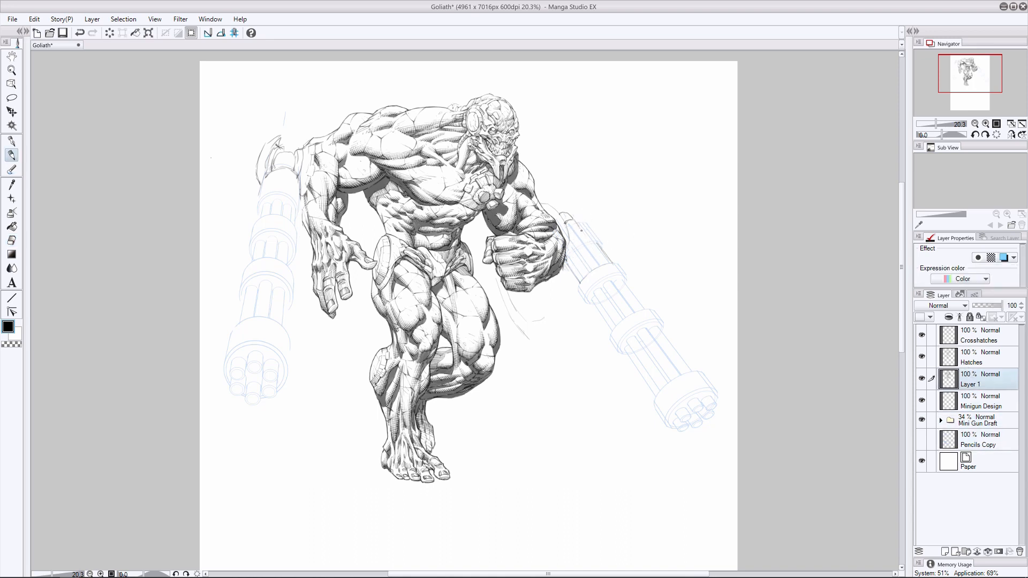
pyautogui.press('e')
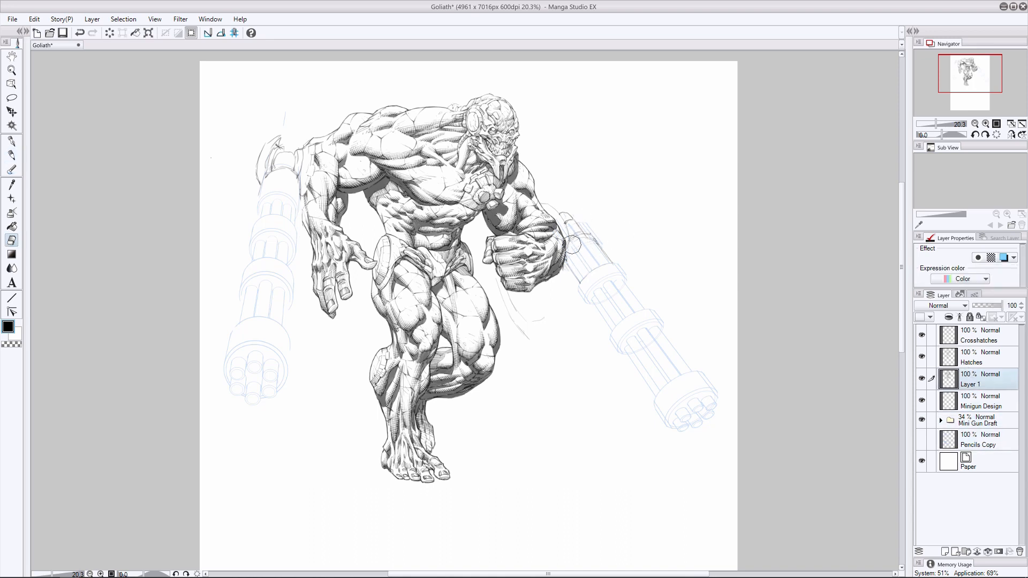
pyautogui.press('p')
pyautogui.hotkey('ctrl', 'z')
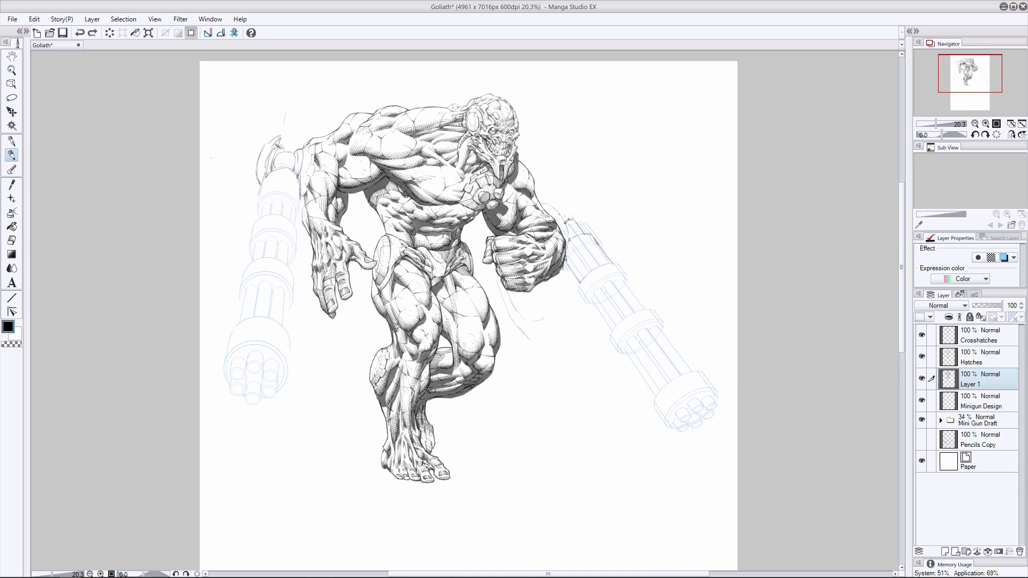
# - Sketch the rounded mounting bracket atop the right minigun beside the fist, then return to the Minigun Design layer
pyautogui.moveTo(565, 211); pyautogui.dragTo(577, 225)
pyautogui.press('e')
pyautogui.press('p')
pyautogui.press('e')
pyautogui.moveTo(574, 200)
pyautogui.mouseDown()
pyautogui.moveTo(574, 219)
pyautogui.moveTo(592, 233)
pyautogui.moveTo(581, 197)
pyautogui.mouseUp()
pyautogui.press('p')
pyautogui.hotkey('ctrl', 'z')
pyautogui.moveTo(589, 242); pyautogui.dragTo(571, 251)
pyautogui.press('e')
pyautogui.hotkey('alt', '[')
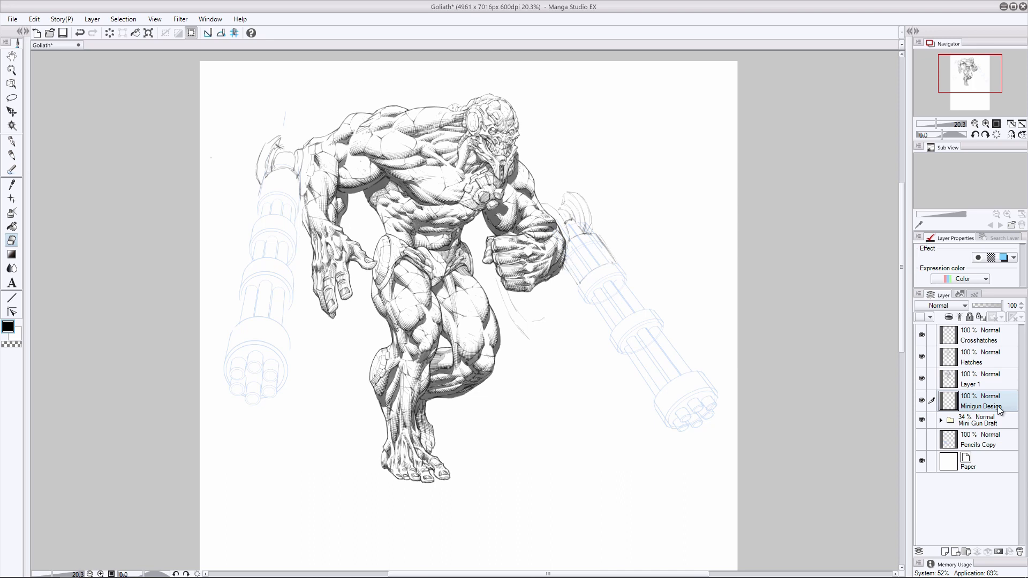
# - Erase stray lines along the right minigun's upper casing on the Minigun Design layer
pyautogui.press('p')
pyautogui.press('e')
pyautogui.moveTo(592, 232); pyautogui.dragTo(613, 260)
pyautogui.hotkey('alt', ']')
pyautogui.hotkey('alt', '[')
pyautogui.press('p')
pyautogui.hotkey('ctrl', 'z')
pyautogui.moveTo(592, 263)
pyautogui.mouseDown()
pyautogui.moveTo(572, 279)
pyautogui.moveTo(574, 325)
pyautogui.moveTo(602, 322)
pyautogui.moveTo(575, 329)
pyautogui.moveTo(562, 295)
pyautogui.moveTo(569, 305)
pyautogui.mouseUp()
pyautogui.hotkey('ctrl', 'z')
pyautogui.click(12, 241)
pyautogui.click(12, 155)
pyautogui.moveTo(555, 285)
pyautogui.mouseDown()
pyautogui.moveTo(558, 299)
pyautogui.moveTo(600, 321)
pyautogui.moveTo(574, 318)
pyautogui.mouseUp()
pyautogui.hotkey('ctrl', 'z')
pyautogui.moveTo(258, 201); pyautogui.dragTo(242, 217)
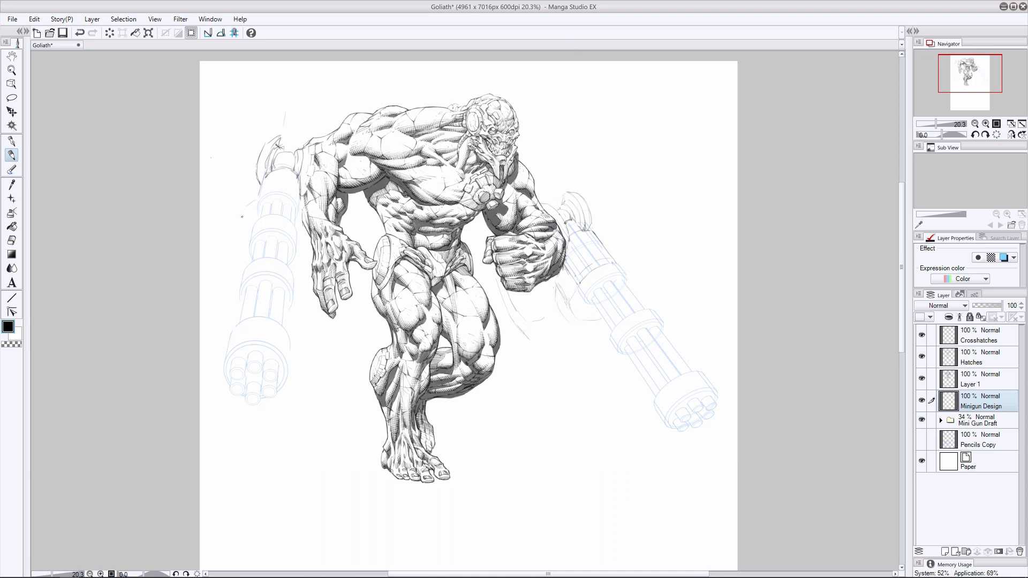
pyautogui.hotkey('ctrl', 'z')
pyautogui.hotkey('ctrl', 'z')
pyautogui.hotkey('ctrl', 'z')
pyautogui.hotkey('ctrl', 'z')
pyautogui.press('e')
pyautogui.moveTo(569, 292); pyautogui.dragTo(566, 300)
# - Sketch a rounded ammo drum housing on the outer side of the left minigun's upper barrel
pyautogui.press('p')
pyautogui.moveTo(230, 217); pyautogui.dragTo(231, 244)
pyautogui.moveTo(239, 196)
pyautogui.mouseDown()
pyautogui.moveTo(269, 203)
pyautogui.moveTo(258, 192)
pyautogui.moveTo(253, 228)
pyautogui.mouseUp()
pyautogui.moveTo(300, 193); pyautogui.dragTo(296, 234)
pyautogui.moveTo(228, 235); pyautogui.dragTo(232, 264)
# - Sketch a matching ammo drum outline on the outer side of the right minigun and erase its excess lines
pyautogui.moveTo(619, 263); pyautogui.dragTo(633, 269)
pyautogui.click(11, 240)
pyautogui.moveTo(605, 230)
pyautogui.mouseDown()
pyautogui.moveTo(633, 267)
pyautogui.moveTo(593, 229)
pyautogui.moveTo(625, 262)
pyautogui.moveTo(616, 263)
pyautogui.moveTo(642, 268)
pyautogui.moveTo(629, 286)
pyautogui.mouseUp()
pyautogui.click(12, 155)
# - Rough in the ammo belt curving outside the left drum and hanging from the left minigun to the hip
pyautogui.moveTo(213, 241); pyautogui.dragTo(207, 259)
pyautogui.moveTo(315, 296); pyautogui.dragTo(298, 300)
pyautogui.press('e')
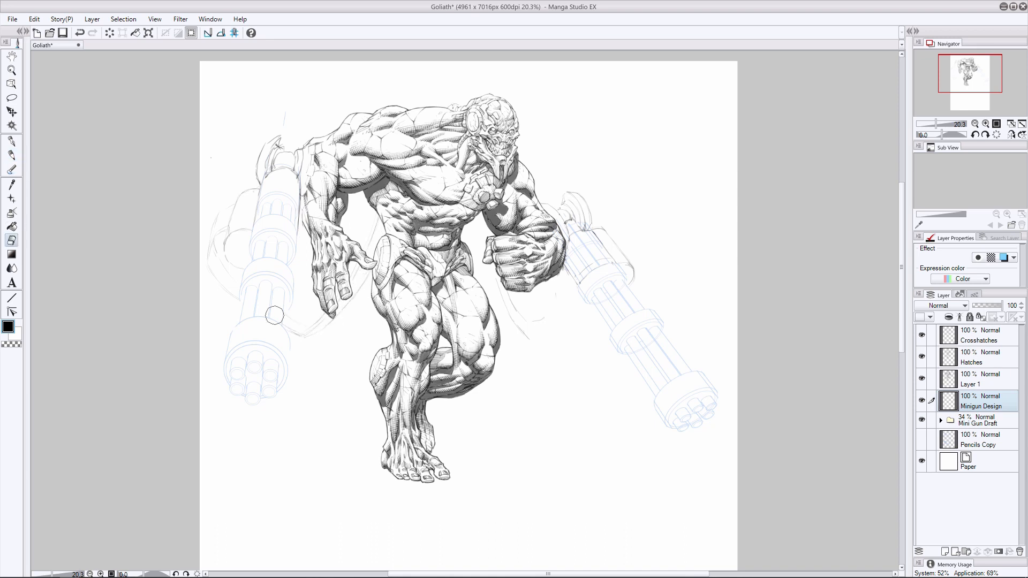
pyautogui.moveTo(368, 276)
pyautogui.mouseDown()
pyautogui.moveTo(337, 321)
pyautogui.moveTo(308, 336)
pyautogui.moveTo(322, 326)
pyautogui.mouseUp()
pyautogui.click(8, 156)
pyautogui.moveTo(363, 277); pyautogui.dragTo(298, 328)
pyautogui.press('e')
pyautogui.press('p')
# - Rough in the right minigun's drum edge and hanging ammo belt, erasing the stray lines outside the drum
pyautogui.moveTo(617, 247)
pyautogui.mouseDown()
pyautogui.moveTo(644, 265)
pyautogui.moveTo(633, 261)
pyautogui.moveTo(642, 291)
pyautogui.moveTo(638, 278)
pyautogui.moveTo(566, 345)
pyautogui.moveTo(636, 284)
pyautogui.mouseUp()
pyautogui.moveTo(561, 341)
pyautogui.mouseDown()
pyautogui.moveTo(599, 361)
pyautogui.moveTo(514, 316)
pyautogui.mouseUp()
pyautogui.press('e')
pyautogui.click(978, 379)
pyautogui.click(978, 401)
pyautogui.moveTo(644, 244); pyautogui.dragTo(645, 294)
# - Draw the hanging ammo belts' curves from the hips to both miniguns and erase excess lines by the left drum
pyautogui.click(11, 155)
pyautogui.moveTo(475, 264); pyautogui.dragTo(537, 342)
pyautogui.moveTo(373, 272); pyautogui.dragTo(309, 341)
pyautogui.moveTo(378, 233); pyautogui.dragTo(370, 257)
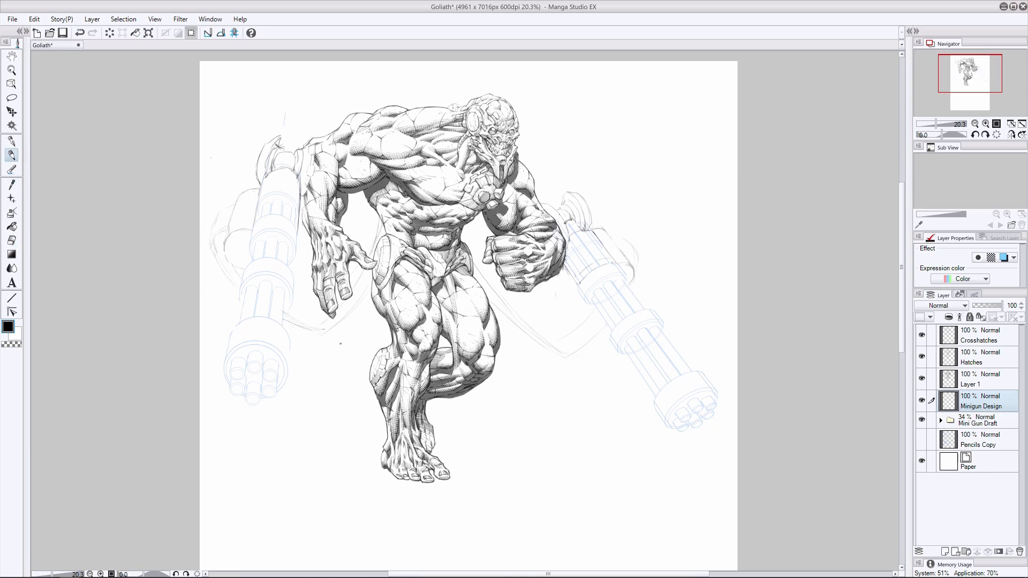
pyautogui.moveTo(347, 297); pyautogui.dragTo(371, 275)
pyautogui.press('e')
pyautogui.hotkey('ctrl', 'z')
pyautogui.moveTo(234, 273)
pyautogui.mouseDown()
pyautogui.moveTo(217, 246)
pyautogui.moveTo(240, 291)
pyautogui.moveTo(211, 248)
pyautogui.moveTo(231, 279)
pyautogui.mouseUp()
pyautogui.press('p')
pyautogui.press('e')
pyautogui.press('p')
pyautogui.hotkey('ctrl', 'z')
pyautogui.moveTo(233, 206); pyautogui.dragTo(232, 280)
pyautogui.hotkey('ctrl', 'z')
# - Tidy the left hanging belt's end and draw the belt's double edge curving around the outside of the left drum
pyautogui.press('e')
pyautogui.press('p')
pyautogui.press('e')
pyautogui.moveTo(285, 312); pyautogui.dragTo(291, 323)
pyautogui.press('p')
pyautogui.moveTo(209, 240); pyautogui.dragTo(218, 284)
pyautogui.moveTo(210, 248); pyautogui.dragTo(244, 312)
# - Pencil cartridge link marks along the ammo belt around the outside of the left drum
pyautogui.click(11, 241)
pyautogui.click(12, 155)
pyautogui.press('e')
pyautogui.press('p')
pyautogui.moveTo(226, 258)
pyautogui.mouseDown()
pyautogui.moveTo(233, 286)
pyautogui.moveTo(215, 263)
pyautogui.moveTo(217, 271)
pyautogui.mouseUp()
pyautogui.moveTo(219, 268); pyautogui.dragTo(239, 292)
pyautogui.moveTo(215, 244); pyautogui.dragTo(212, 225)
pyautogui.hotkey('ctrl', 'z')
# - Sketch the right drum's upper curve and the lower edge of its hanging belt, erasing overlapping lines
pyautogui.moveTo(616, 238); pyautogui.dragTo(637, 259)
pyautogui.moveTo(601, 335); pyautogui.dragTo(568, 359)
pyautogui.click(11, 240)
pyautogui.moveTo(635, 263); pyautogui.dragTo(621, 239)
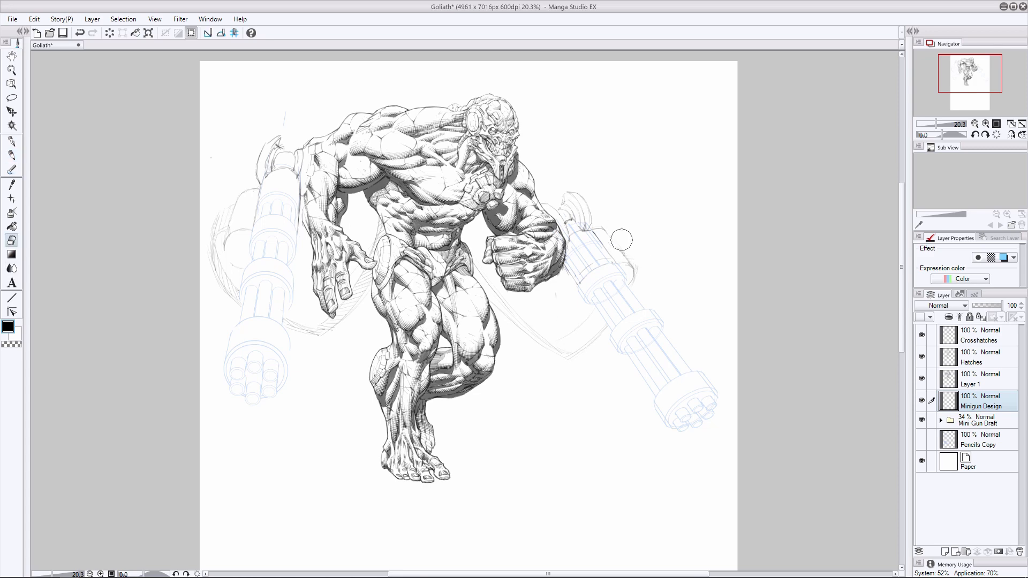
pyautogui.moveTo(606, 323); pyautogui.dragTo(579, 345)
# - Draw the ammo belt curving around the outside of the right drum, reworking its line and adding link marks
pyautogui.click(11, 155)
pyautogui.moveTo(625, 249); pyautogui.dragTo(643, 291)
pyautogui.press('e')
pyautogui.moveTo(644, 280); pyautogui.dragTo(628, 248)
pyautogui.press('p')
pyautogui.click(79, 32)
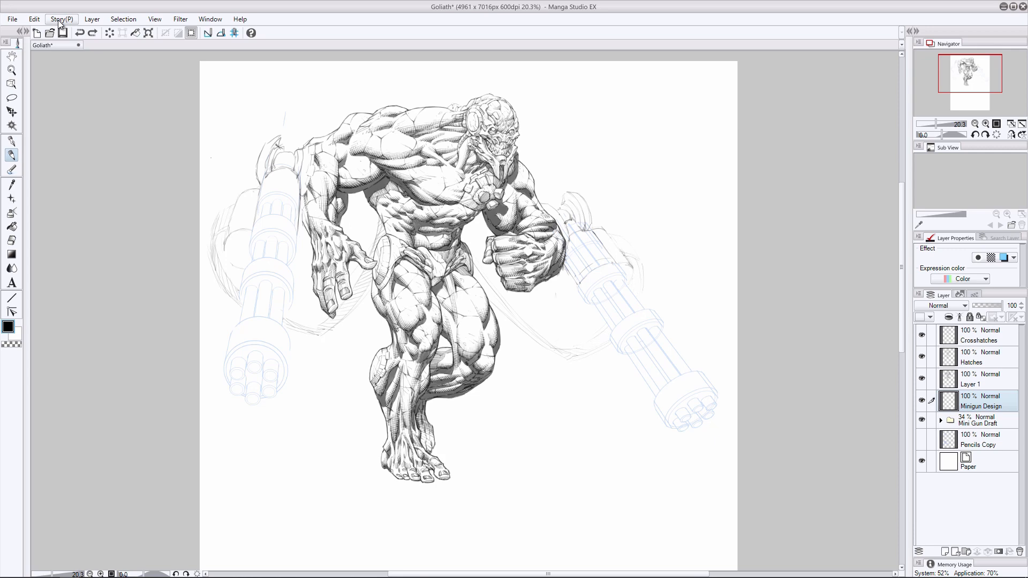
pyautogui.moveTo(625, 252); pyautogui.dragTo(633, 282)
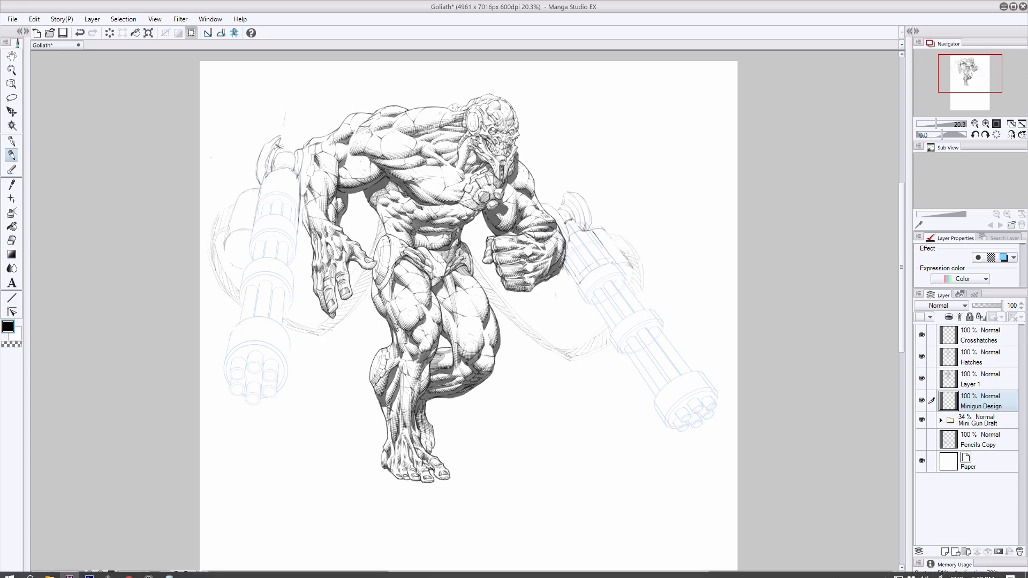
# - Soften the pencil lines on the left minigun's hanging belt and the lower end of its outer belt
pyautogui.click(12, 240)
pyautogui.moveTo(315, 330); pyautogui.dragTo(292, 323)
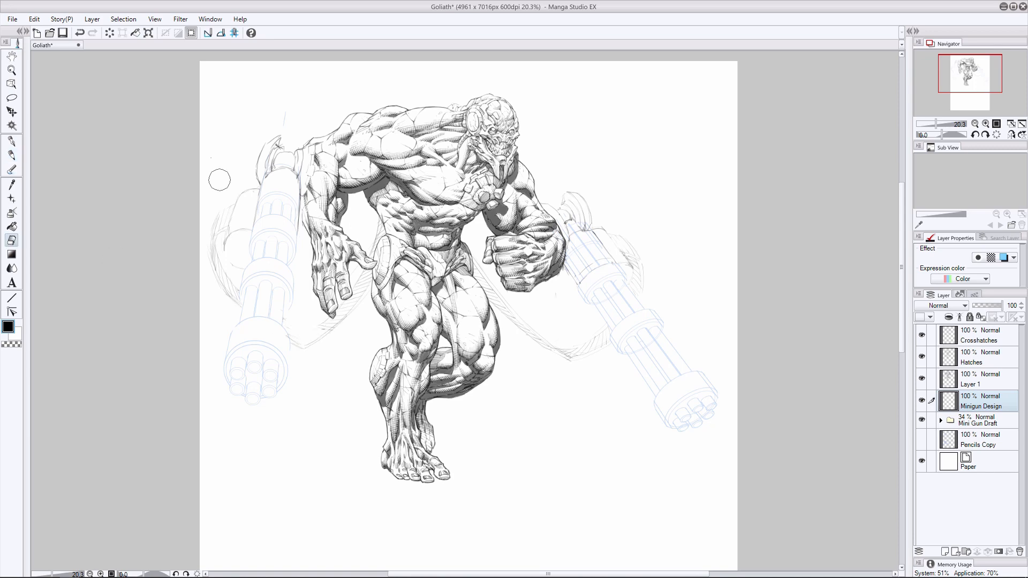
pyautogui.moveTo(231, 294); pyautogui.dragTo(241, 310)
# - Refine the right ammo drum's housing outline, erasing and redrawing its upper edge and rounded end
pyautogui.click(12, 156)
pyautogui.moveTo(605, 230); pyautogui.dragTo(623, 255)
pyautogui.hotkey('ctrl', 'z')
pyautogui.press('e')
pyautogui.click(11, 154)
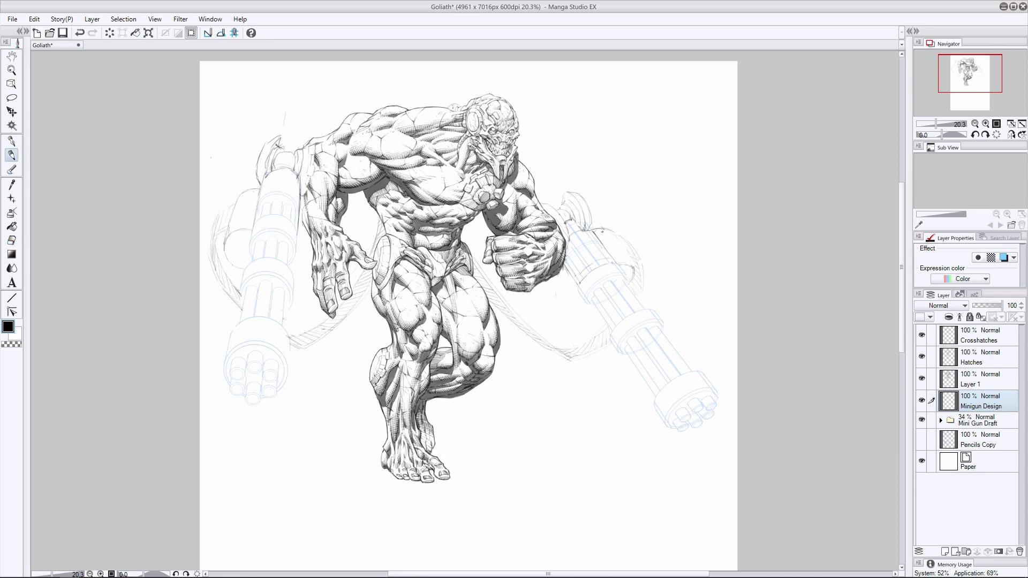
pyautogui.press('e')
pyautogui.moveTo(633, 268); pyautogui.dragTo(633, 275)
pyautogui.click(15, 155)
pyautogui.click(12, 240)
pyautogui.moveTo(594, 229)
pyautogui.mouseDown()
pyautogui.moveTo(615, 235)
pyautogui.moveTo(636, 276)
pyautogui.mouseUp()
pyautogui.click(12, 155)
# - Erase and rework the left ammo drum's lines where the housing meets the minigun barrel
pyautogui.press('e')
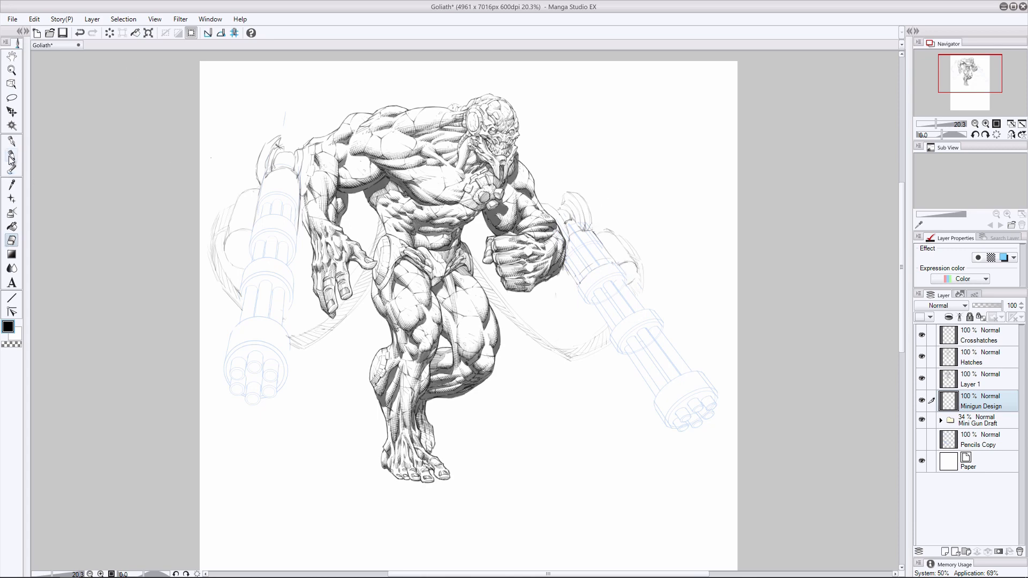
pyautogui.click(11, 156)
pyautogui.press('e')
pyautogui.moveTo(256, 210); pyautogui.dragTo(252, 224)
pyautogui.press('p')
pyautogui.click(12, 240)
pyautogui.moveTo(241, 220)
pyautogui.mouseDown()
pyautogui.moveTo(251, 215)
pyautogui.moveTo(239, 225)
pyautogui.mouseUp()
pyautogui.click(11, 154)
pyautogui.click(12, 240)
pyautogui.click(12, 155)
# - Pencil contour lines across the left drum housing and the minigun's upper casing
pyautogui.moveTo(259, 191); pyautogui.dragTo(254, 218)
pyautogui.hotkey('ctrl', 'z')
pyautogui.moveTo(233, 225); pyautogui.dragTo(297, 219)
pyautogui.moveTo(263, 178); pyautogui.dragTo(246, 188)
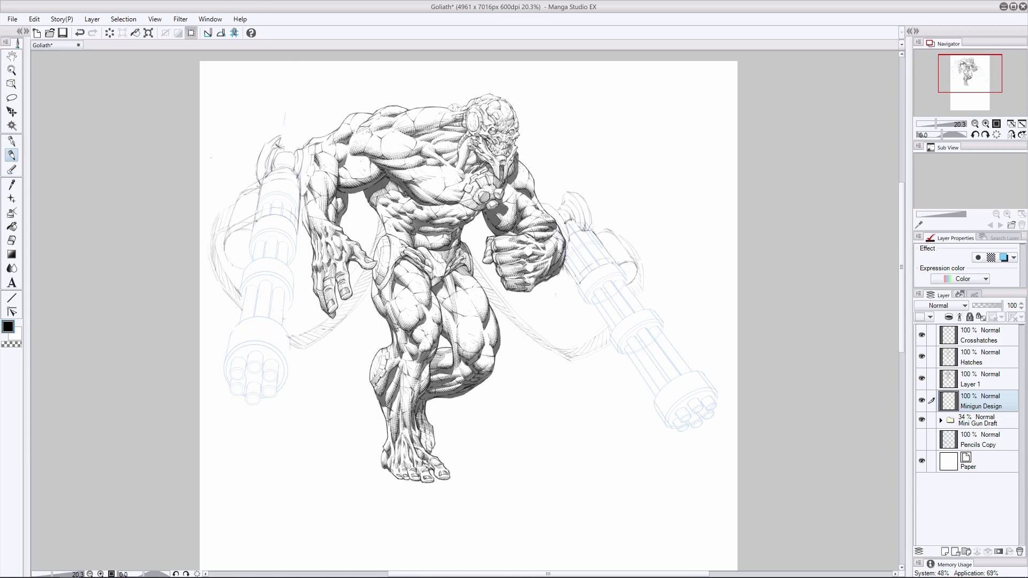
pyautogui.moveTo(292, 137); pyautogui.dragTo(300, 148)
pyautogui.hotkey('ctrl', 'z')
# - Clean up the left drum's overlapping lines and pencil panel bands and side edges onto its housing
pyautogui.press('e')
pyautogui.moveTo(249, 219)
pyautogui.mouseDown()
pyautogui.moveTo(241, 226)
pyautogui.moveTo(272, 220)
pyautogui.mouseUp()
pyautogui.press('p')
pyautogui.press('e')
pyautogui.press('p')
pyautogui.moveTo(240, 220); pyautogui.dragTo(237, 231)
pyautogui.moveTo(235, 232); pyautogui.dragTo(225, 239)
pyautogui.moveTo(236, 202)
pyautogui.mouseDown()
pyautogui.moveTo(229, 228)
pyautogui.moveTo(244, 267)
pyautogui.mouseUp()
# - Add panel detail to the right drum and a circular end cap with radial marks to the left drum
pyautogui.press('e')
pyautogui.press('p')
pyautogui.moveTo(627, 256)
pyautogui.mouseDown()
pyautogui.moveTo(612, 260)
pyautogui.moveTo(632, 261)
pyautogui.mouseUp()
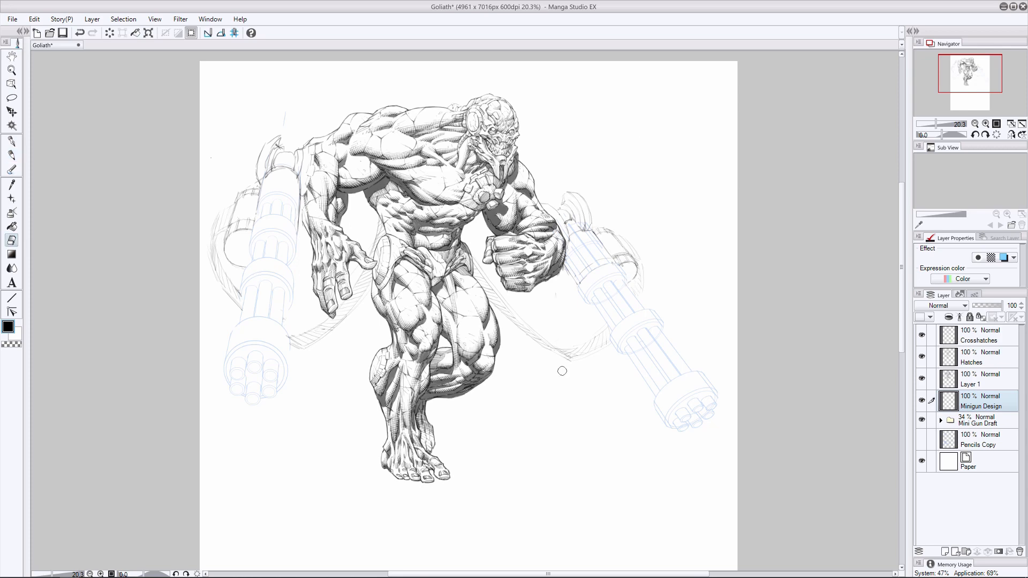
pyautogui.press('p')
pyautogui.moveTo(244, 242)
pyautogui.mouseDown()
pyautogui.moveTo(246, 257)
pyautogui.moveTo(230, 258)
pyautogui.mouseUp()
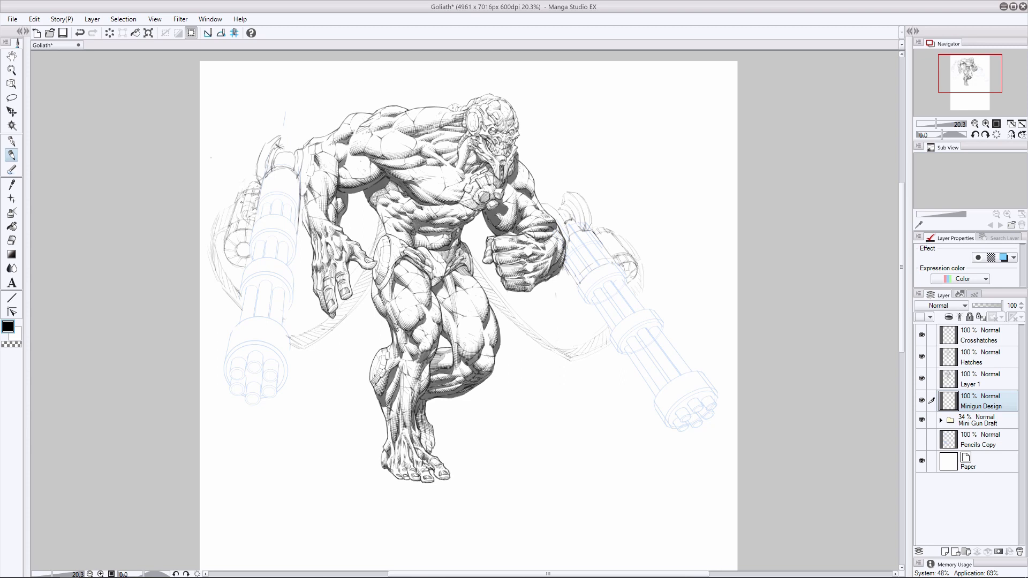
# - Clean up the left drum's upper detail and add a new layer directly above the Minigun Design layer
pyautogui.moveTo(241, 202)
pyautogui.mouseDown()
pyautogui.moveTo(247, 225)
pyautogui.moveTo(256, 202)
pyautogui.mouseUp()
pyautogui.hotkey('ctrl', 'z')
pyautogui.press('e')
pyautogui.press('p')
pyautogui.click(944, 551)
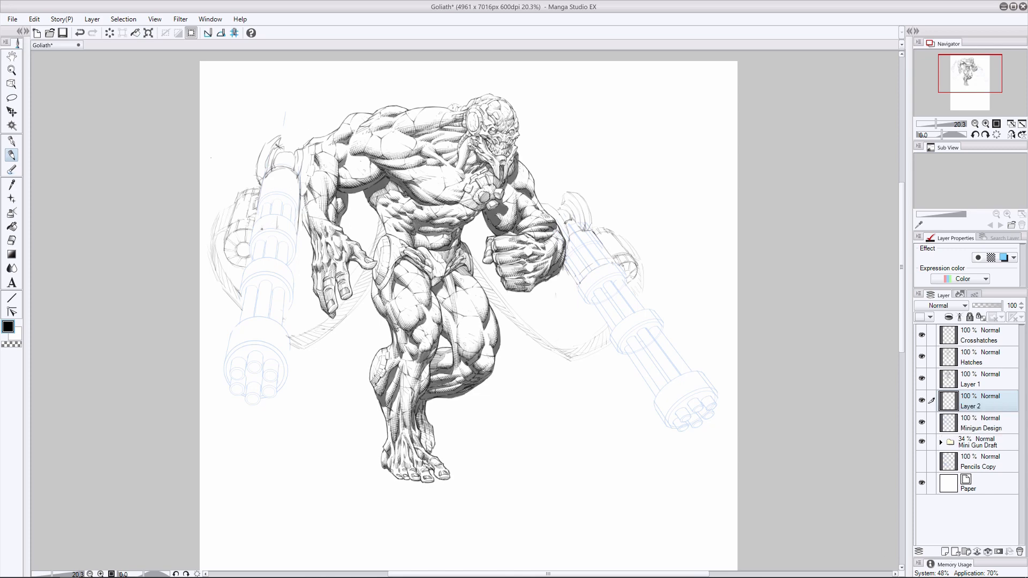
# - Try to draw the side edges and contour lines of the left minigun's upper casing on Layer 2
pyautogui.moveTo(274, 208)
pyautogui.mouseDown()
pyautogui.moveTo(283, 230)
pyautogui.moveTo(265, 230)
pyautogui.mouseUp()
pyautogui.moveTo(274, 191)
pyautogui.mouseDown()
pyautogui.moveTo(287, 207)
pyautogui.moveTo(265, 215)
pyautogui.moveTo(285, 225)
pyautogui.mouseUp()
pyautogui.moveTo(266, 208)
pyautogui.mouseDown()
pyautogui.moveTo(289, 207)
pyautogui.moveTo(263, 222)
pyautogui.mouseUp()
pyautogui.moveTo(284, 225); pyautogui.dragTo(288, 186)
pyautogui.hotkey('ctrl', 'z')
pyautogui.hotkey('ctrl', 'z')
pyautogui.hotkey('ctrl', 'z')
pyautogui.click(241, 187)
pyautogui.moveTo(279, 211)
pyautogui.mouseDown()
pyautogui.moveTo(290, 213)
pyautogui.moveTo(270, 177)
pyautogui.moveTo(292, 172)
pyautogui.moveTo(275, 172)
pyautogui.moveTo(287, 204)
pyautogui.moveTo(293, 189)
pyautogui.moveTo(294, 212)
pyautogui.moveTo(291, 185)
pyautogui.moveTo(286, 201)
pyautogui.moveTo(273, 177)
pyautogui.mouseUp()
pyautogui.press('e')
pyautogui.press('p')
pyautogui.press('e')
pyautogui.press('p')
pyautogui.press('e')
pyautogui.press('p')
# - Erase stray lines at the right drum on the Minigun Design layer and display that layer in blue layer color
pyautogui.click(11, 241)
pyautogui.click(979, 423)
pyautogui.moveTo(601, 231); pyautogui.dragTo(615, 237)
pyautogui.click(9, 155)
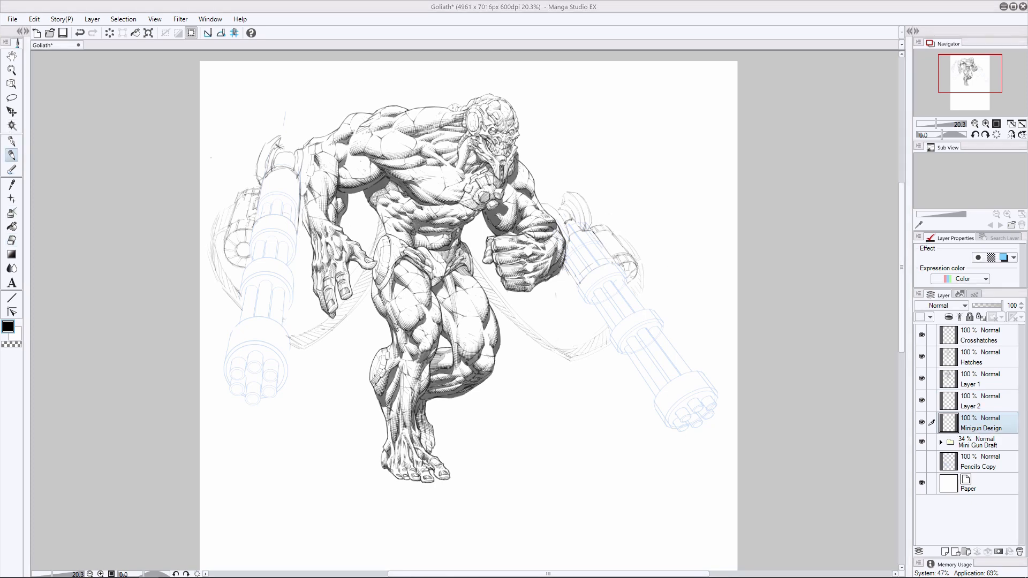
pyautogui.scroll(1, 162, 266)
pyautogui.click(1004, 257)
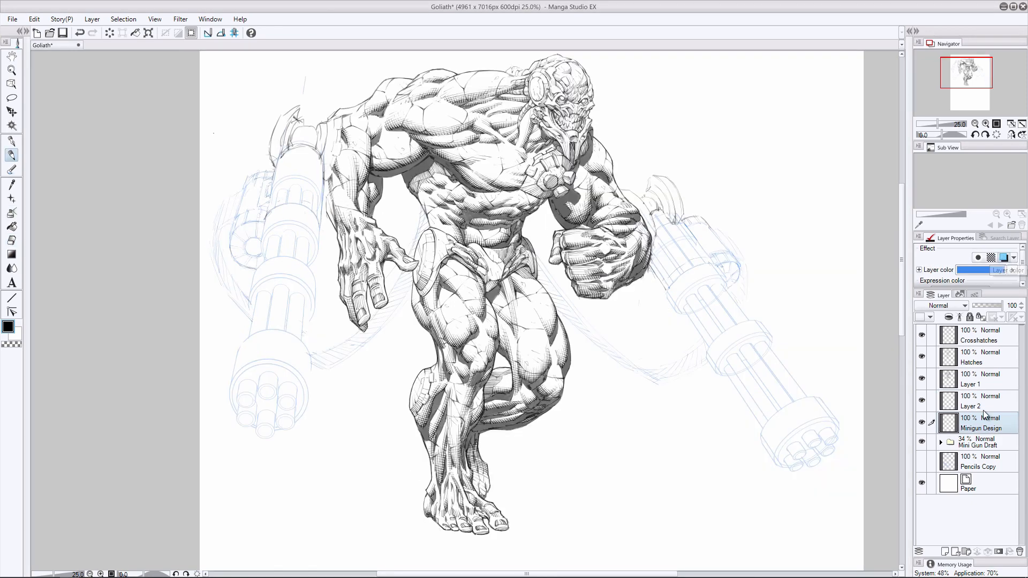
# - Remove Layer 2 as a separate layer and rename Layer 1 as Outline
pyautogui.rightClick(983, 401)
pyautogui.click(964, 240)
pyautogui.click(922, 385)
pyautogui.doubleClick(965, 383)
pyautogui.write('Outline')
pyautogui.press('Return')
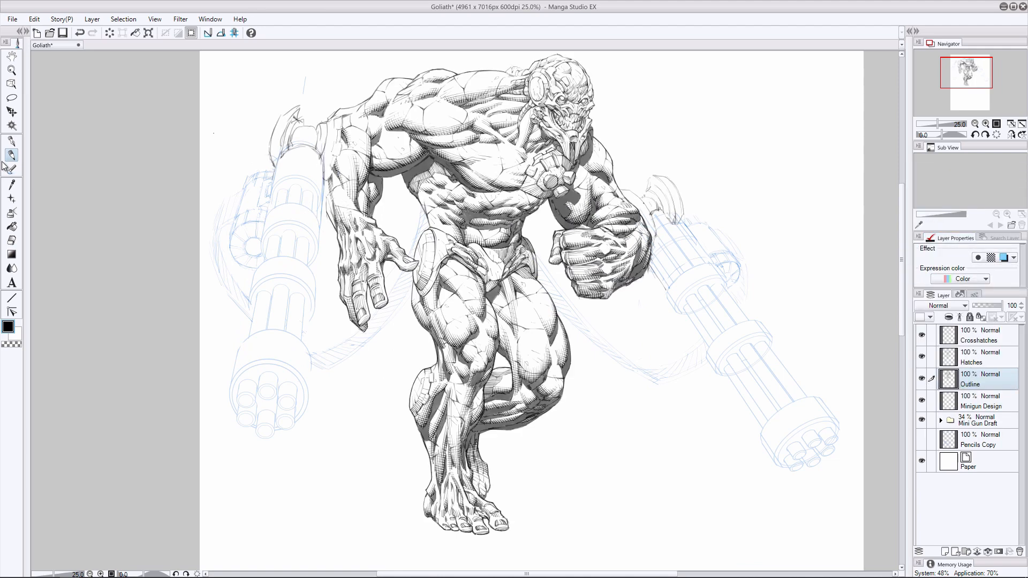
# - Ink the top curve and left edge of the left minigun's upper casing on the Outline layer
pyautogui.click(12, 241)
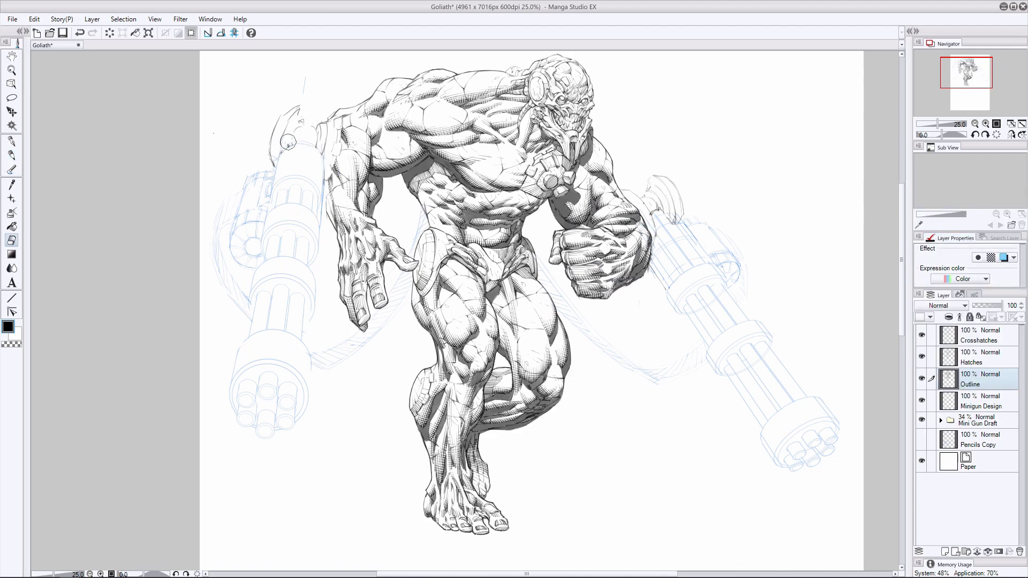
pyautogui.press('p')
pyautogui.press('e')
pyautogui.press('p')
pyautogui.moveTo(289, 147)
pyautogui.mouseDown()
pyautogui.moveTo(305, 144)
pyautogui.moveTo(267, 213)
pyautogui.mouseUp()
pyautogui.press('e')
pyautogui.press('p')
# - Ink the right edge of the left minigun's upper casing and the sides of its lower collar
pyautogui.moveTo(324, 159); pyautogui.dragTo(320, 225)
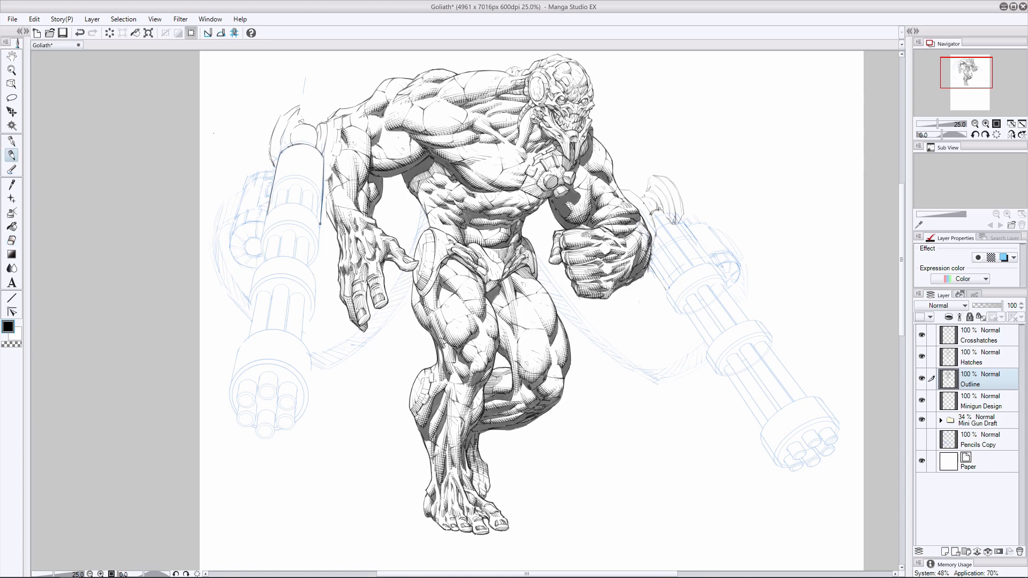
pyautogui.hotkey('ctrl', 'z')
pyautogui.moveTo(323, 158); pyautogui.dragTo(315, 258)
pyautogui.moveTo(265, 225); pyautogui.dragTo(261, 258)
pyautogui.moveTo(308, 209); pyautogui.dragTo(320, 231)
pyautogui.press('e')
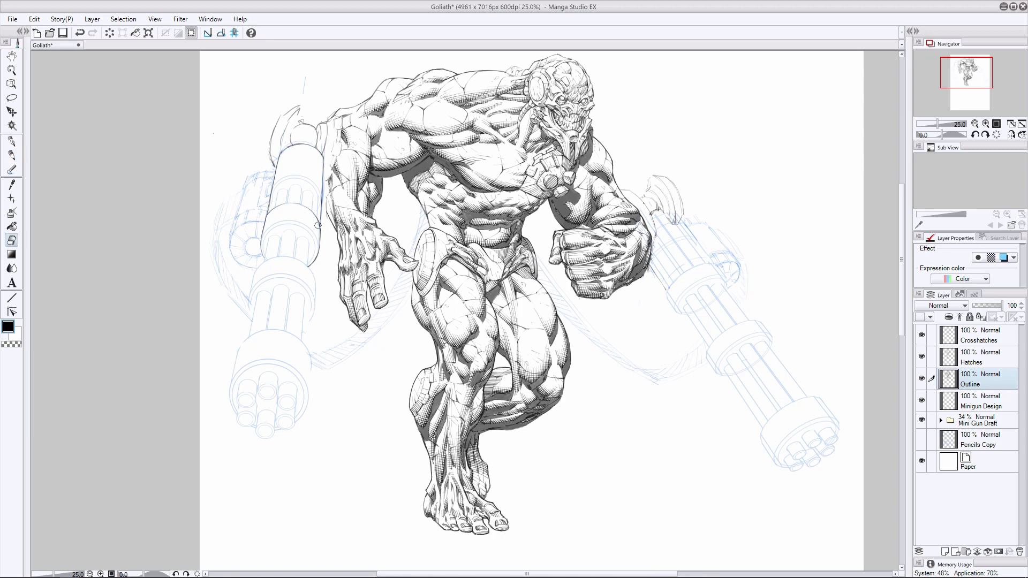
# - Ink the outline of the left minigun's middle collar over the blue draft
pyautogui.press('p')
pyautogui.moveTo(292, 257)
pyautogui.mouseDown()
pyautogui.moveTo(314, 277)
pyautogui.moveTo(315, 313)
pyautogui.moveTo(303, 327)
pyautogui.mouseUp()
pyautogui.moveTo(265, 260); pyautogui.dragTo(249, 314)
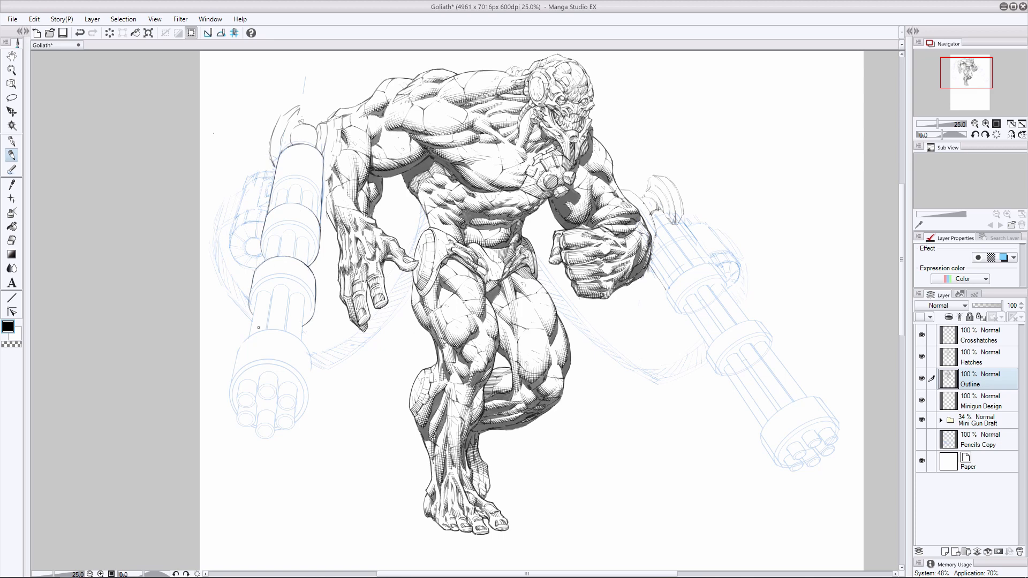
pyautogui.moveTo(254, 276); pyautogui.dragTo(249, 295)
# - Ink the outer contour of the left minigun's muzzle housing, redrawing its right edge until it fits
pyautogui.moveTo(279, 330)
pyautogui.mouseDown()
pyautogui.moveTo(307, 350)
pyautogui.moveTo(260, 332)
pyautogui.moveTo(238, 349)
pyautogui.moveTo(236, 411)
pyautogui.mouseUp()
pyautogui.moveTo(311, 371); pyautogui.dragTo(309, 391)
pyautogui.hotkey('ctrl', 'z')
pyautogui.moveTo(310, 355); pyautogui.dragTo(308, 397)
pyautogui.hotkey('ctrl', 'z')
pyautogui.moveTo(310, 357); pyautogui.dragTo(297, 420)
# - Ink the left minigun's barrels between the upper casing and the middle collar
pyautogui.moveTo(268, 238)
pyautogui.mouseDown()
pyautogui.moveTo(293, 253)
pyautogui.moveTo(283, 231)
pyautogui.moveTo(296, 234)
pyautogui.moveTo(284, 180)
pyautogui.moveTo(307, 235)
pyautogui.moveTo(295, 257)
pyautogui.moveTo(308, 242)
pyautogui.moveTo(307, 264)
pyautogui.moveTo(298, 237)
pyautogui.moveTo(308, 240)
pyautogui.moveTo(279, 237)
pyautogui.moveTo(318, 179)
pyautogui.moveTo(270, 239)
pyautogui.moveTo(296, 254)
pyautogui.moveTo(274, 236)
pyautogui.moveTo(273, 283)
pyautogui.moveTo(309, 242)
pyautogui.mouseUp()
pyautogui.click(12, 241)
pyautogui.click(12, 155)
pyautogui.click(80, 33)
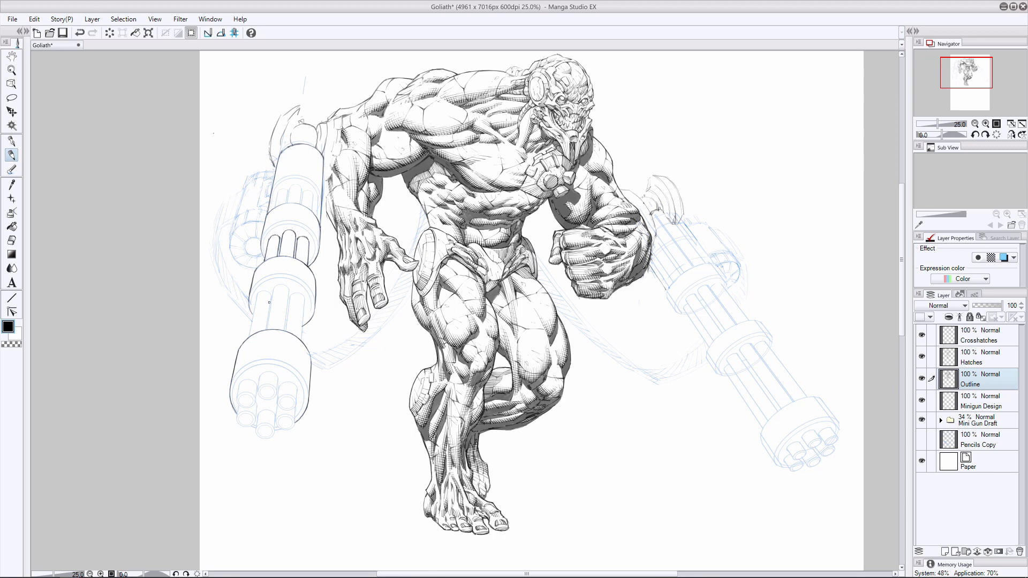
# - Ink the left minigun's barrels between the middle collar and the muzzle housing, correcting misplaced strokes
pyautogui.moveTo(274, 289)
pyautogui.mouseDown()
pyautogui.moveTo(269, 313)
pyautogui.moveTo(284, 328)
pyautogui.mouseUp()
pyautogui.hotkey('ctrl', 'z')
pyautogui.moveTo(274, 289)
pyautogui.mouseDown()
pyautogui.moveTo(284, 285)
pyautogui.moveTo(265, 329)
pyautogui.moveTo(249, 337)
pyautogui.mouseUp()
pyautogui.hotkey('ctrl', 'z')
pyautogui.hotkey('ctrl', 'z')
pyautogui.moveTo(292, 297)
pyautogui.mouseDown()
pyautogui.moveTo(286, 331)
pyautogui.moveTo(302, 339)
pyautogui.moveTo(300, 297)
pyautogui.mouseUp()
# - Ink the upper three barrel ends with their openings on the left minigun's muzzle
pyautogui.hotkey('ctrl', 'z')
pyautogui.click(11, 240)
pyautogui.click(12, 155)
pyautogui.click(922, 420)
pyautogui.click(922, 420)
pyautogui.moveTo(258, 375)
pyautogui.mouseDown()
pyautogui.moveTo(261, 398)
pyautogui.moveTo(272, 373)
pyautogui.moveTo(268, 397)
pyautogui.moveTo(236, 398)
pyautogui.moveTo(298, 401)
pyautogui.moveTo(277, 407)
pyautogui.moveTo(291, 408)
pyautogui.mouseUp()
pyautogui.press('e')
pyautogui.press('p')
pyautogui.click(9, 240)
pyautogui.click(11, 155)
pyautogui.hotkey('ctrl', 'z')
pyautogui.moveTo(295, 366)
pyautogui.mouseDown()
pyautogui.moveTo(305, 375)
pyautogui.moveTo(282, 407)
pyautogui.mouseUp()
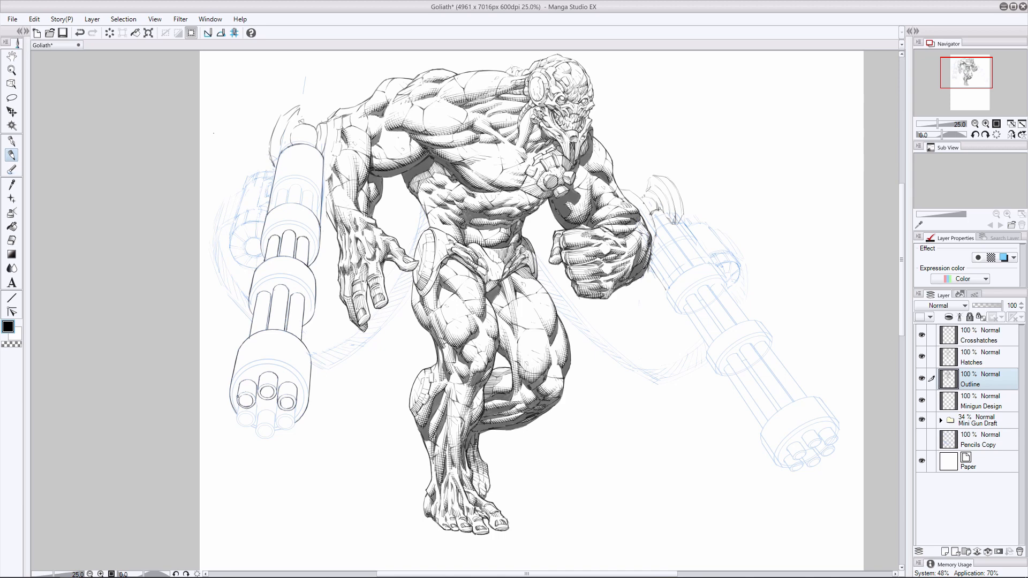
# - Ink the lower three barrel ends on the left minigun's muzzle, redrawing strokes that miss the draft
pyautogui.click(12, 241)
pyautogui.click(11, 156)
pyautogui.moveTo(239, 403); pyautogui.dragTo(249, 426)
pyautogui.hotkey('ctrl', 'z')
pyautogui.moveTo(277, 403); pyautogui.dragTo(284, 429)
pyautogui.hotkey('ctrl', 'z')
pyautogui.moveTo(258, 413); pyautogui.dragTo(256, 430)
pyautogui.moveTo(270, 429); pyautogui.dragTo(262, 436)
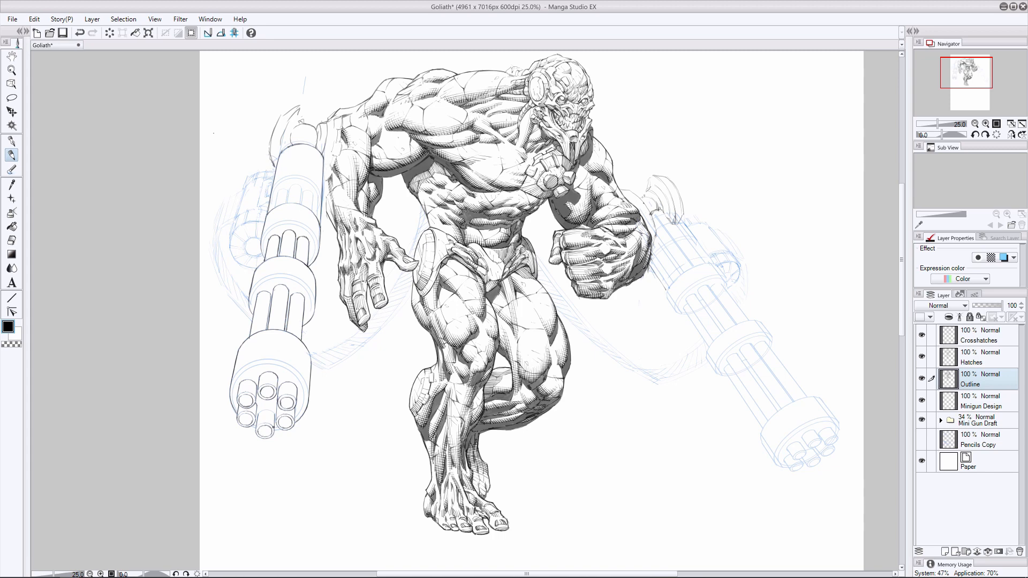
pyautogui.hotkey('ctrl', 'z')
pyautogui.moveTo(258, 414); pyautogui.dragTo(265, 410)
# - Ink the front rim and side edge lines of the left minigun's muzzle housing
pyautogui.moveTo(263, 363)
pyautogui.mouseDown()
pyautogui.moveTo(297, 376)
pyautogui.moveTo(271, 364)
pyautogui.moveTo(239, 374)
pyautogui.moveTo(237, 410)
pyautogui.mouseUp()
pyautogui.moveTo(297, 379); pyautogui.dragTo(301, 416)
pyautogui.hotkey('ctrl', 'z')
pyautogui.moveTo(296, 371); pyautogui.dragTo(307, 385)
pyautogui.moveTo(246, 364); pyautogui.dragTo(232, 383)
pyautogui.click(12, 240)
pyautogui.click(12, 156)
# - Ink the rim lines of the left minigun's middle collar and touch up the barrel edges beside it
pyautogui.moveTo(270, 278); pyautogui.dragTo(251, 306)
pyautogui.press('e')
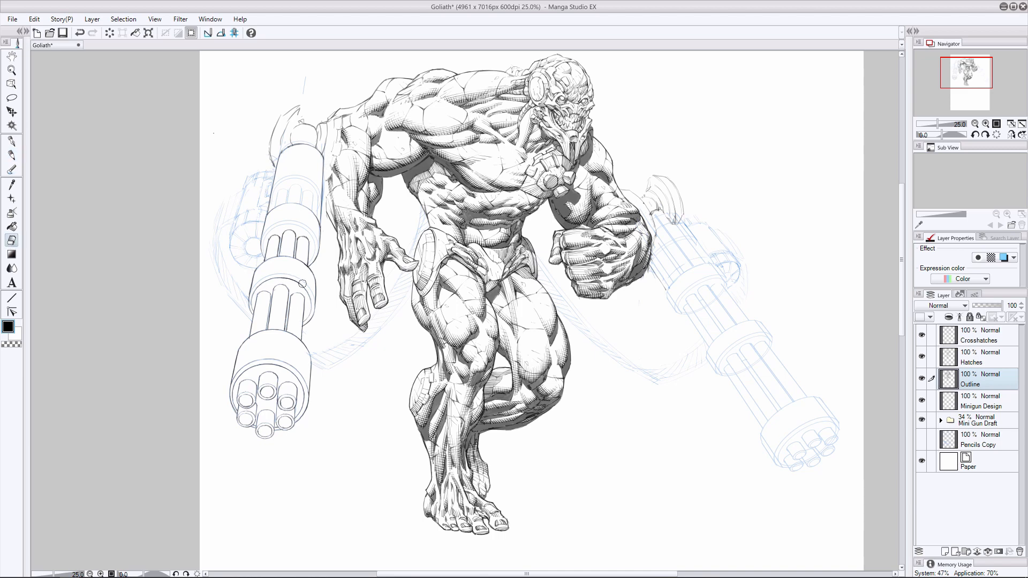
pyautogui.press('p')
pyautogui.moveTo(308, 287); pyautogui.dragTo(315, 300)
pyautogui.moveTo(313, 241); pyautogui.dragTo(307, 262)
pyautogui.press('e')
pyautogui.press('p')
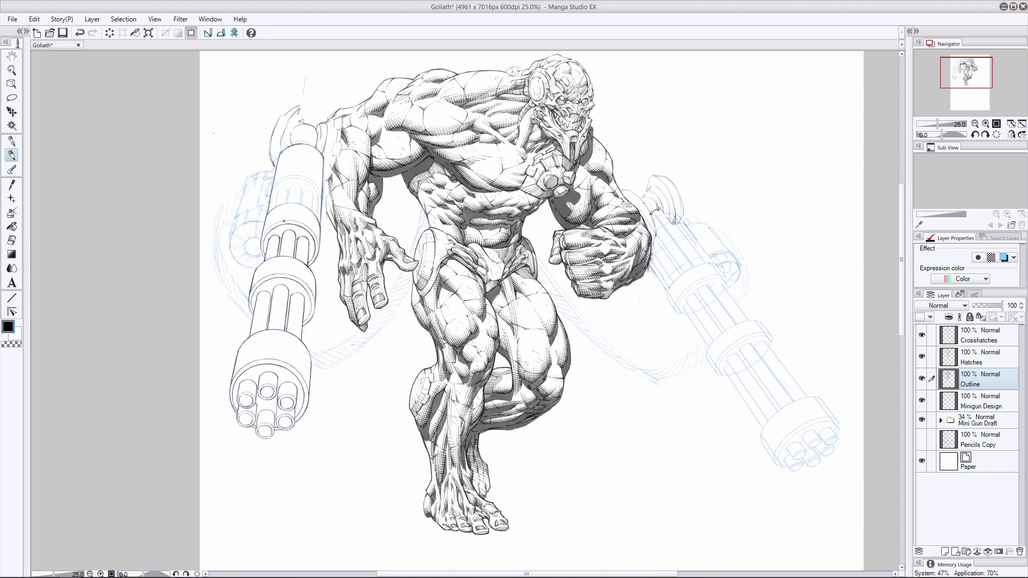
# - Examine the inked left minigun by hiding and reshowing the Mini Gun Draft folder and the Outline layer
pyautogui.click(921, 419)
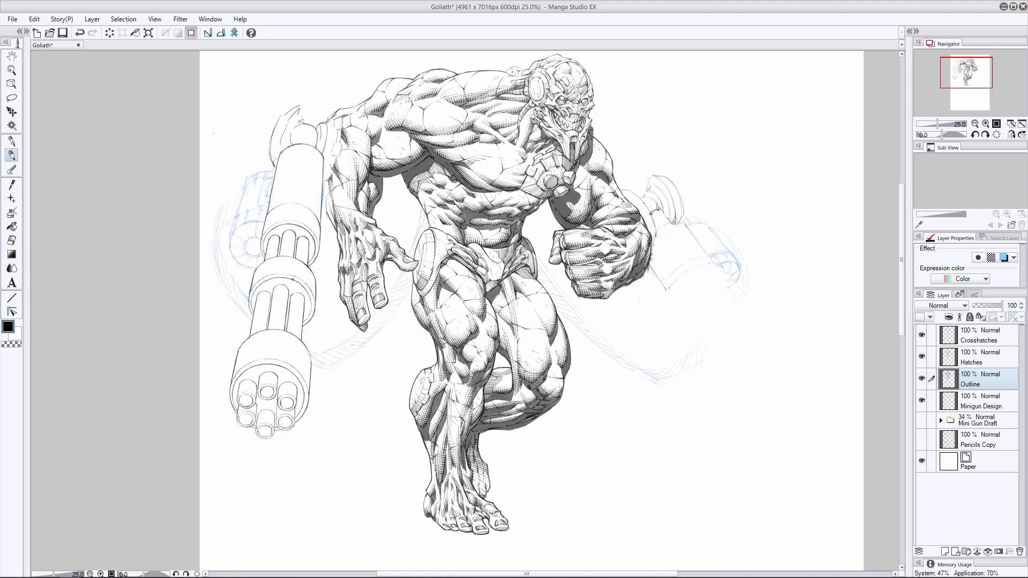
pyautogui.press('e')
pyautogui.press('p')
pyautogui.hotkey('ctrl', 'z')
pyautogui.hotkey('ctrl', 'y')
pyautogui.hotkey('ctrl', 'z')
pyautogui.click(921, 420)
pyautogui.click(921, 378)
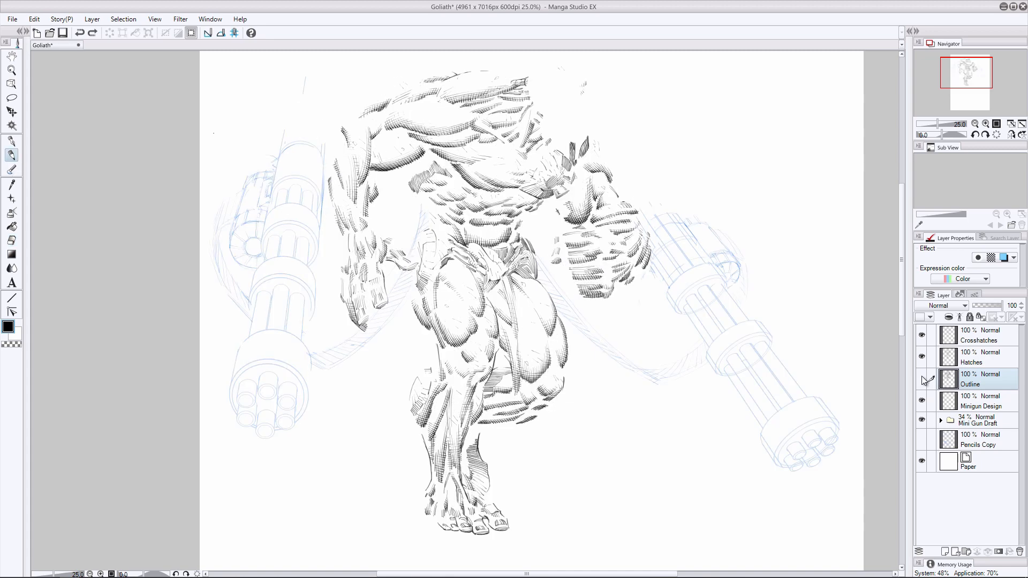
pyautogui.click(921, 378)
# - Ink the left ammo drum's outer edge and the circular end cap with its radial segments
pyautogui.moveTo(245, 187)
pyautogui.mouseDown()
pyautogui.moveTo(231, 232)
pyautogui.moveTo(233, 256)
pyautogui.mouseUp()
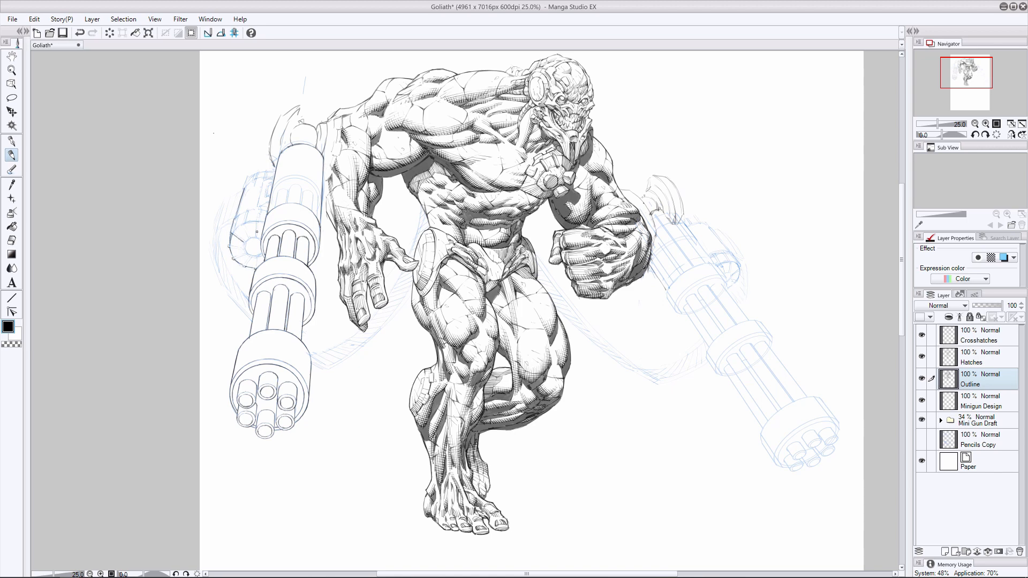
pyautogui.moveTo(242, 228)
pyautogui.mouseDown()
pyautogui.moveTo(259, 237)
pyautogui.moveTo(234, 260)
pyautogui.moveTo(258, 267)
pyautogui.mouseUp()
pyautogui.hotkey('ctrl', 'z')
pyautogui.moveTo(257, 257); pyautogui.dragTo(261, 266)
pyautogui.moveTo(246, 214); pyautogui.dragTo(244, 222)
pyautogui.hotkey('ctrl', 'z')
pyautogui.moveTo(259, 209); pyautogui.dragTo(258, 221)
pyautogui.hotkey('ctrl', 'z')
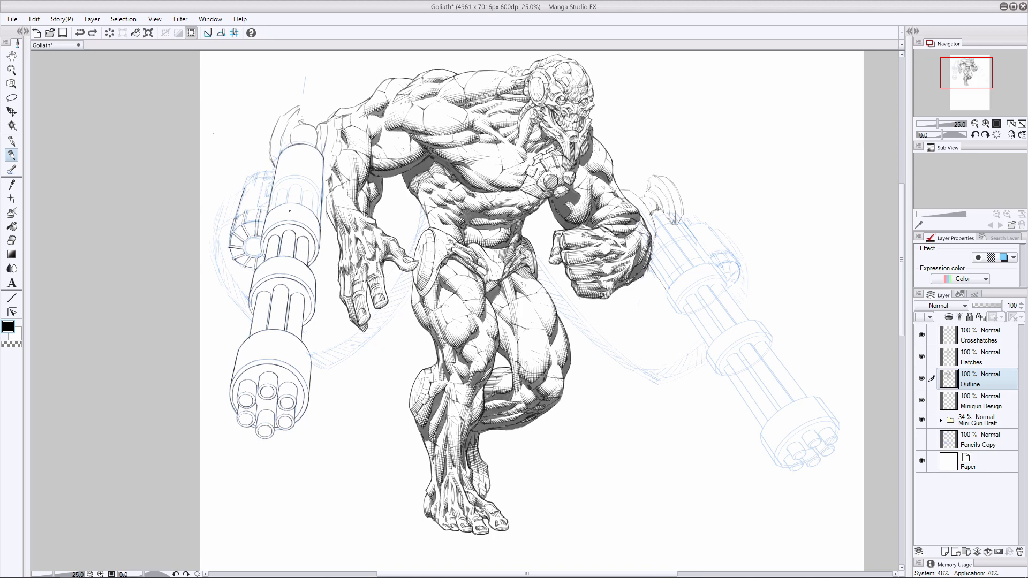
# - Ink the panel bands and upper edge of the left drum housing, removing misplaced strokes
pyautogui.moveTo(257, 209); pyautogui.dragTo(256, 220)
pyautogui.moveTo(248, 240)
pyautogui.mouseDown()
pyautogui.moveTo(261, 241)
pyautogui.moveTo(256, 268)
pyautogui.mouseUp()
pyautogui.hotkey('ctrl', 'z')
pyautogui.press('e')
pyautogui.press('p')
pyautogui.hotkey('ctrl', 'z')
pyautogui.moveTo(246, 175)
pyautogui.mouseDown()
pyautogui.moveTo(277, 172)
pyautogui.moveTo(249, 183)
pyautogui.moveTo(268, 186)
pyautogui.moveTo(247, 177)
pyautogui.moveTo(266, 196)
pyautogui.mouseUp()
pyautogui.hotkey('ctrl', 'z')
# - Check the inked drum with the draft and Minigun Design layers toggled off and on, and save the Goliath file
pyautogui.click(921, 419)
pyautogui.click(922, 401)
pyautogui.click(921, 401)
pyautogui.click(922, 419)
pyautogui.hotkey('ctrl', 's')
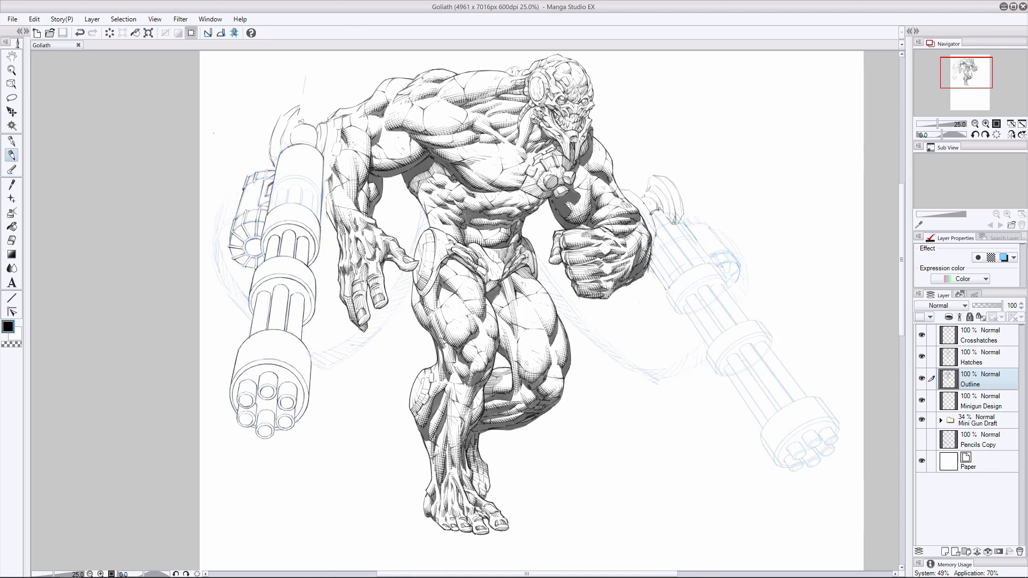
# - Try to ink both side edges of the right minigun's upper casing
pyautogui.click(12, 240)
pyautogui.moveTo(657, 284); pyautogui.dragTo(662, 274)
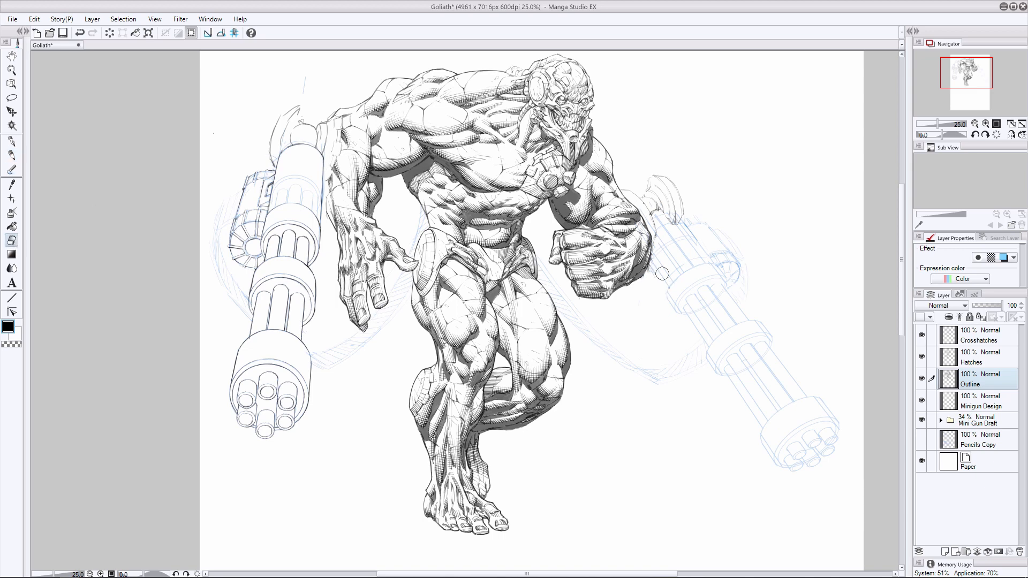
pyautogui.click(12, 155)
pyautogui.moveTo(673, 212); pyautogui.dragTo(725, 278)
pyautogui.moveTo(649, 257); pyautogui.dragTo(688, 317)
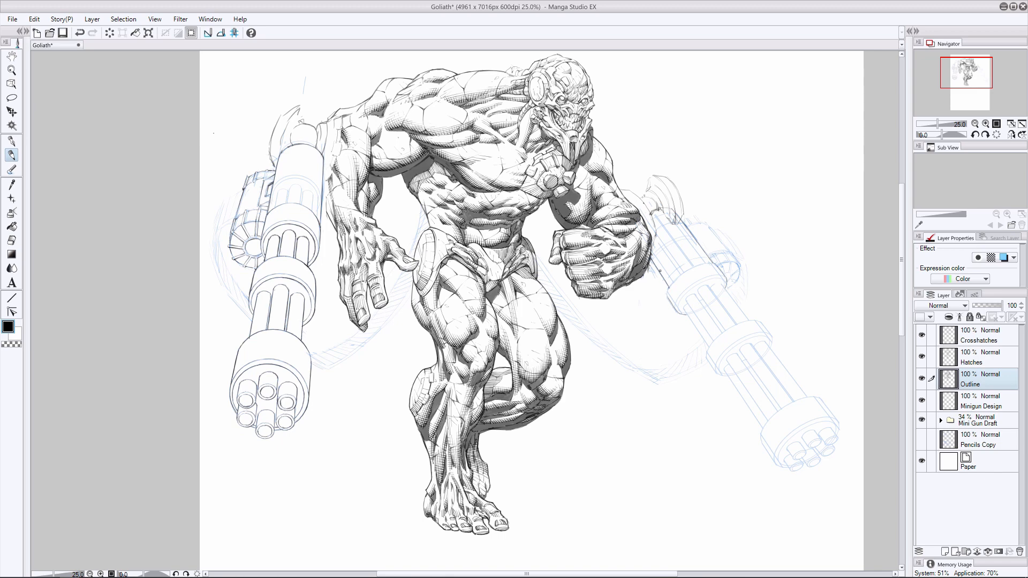
pyautogui.press('e')
pyautogui.moveTo(716, 276); pyautogui.dragTo(654, 211)
pyautogui.moveTo(662, 275); pyautogui.dragTo(683, 310)
# - Lasso the right minigun in the Mini Gun Draft folder and distort it into a slimmer, slightly shorter shape
pyautogui.press('m')
pyautogui.click(979, 422)
pyautogui.moveTo(690, 218)
pyautogui.mouseDown()
pyautogui.moveTo(720, 414)
pyautogui.moveTo(695, 217)
pyautogui.mouseUp()
pyautogui.hotkey('ctrl', 'shift', 't')
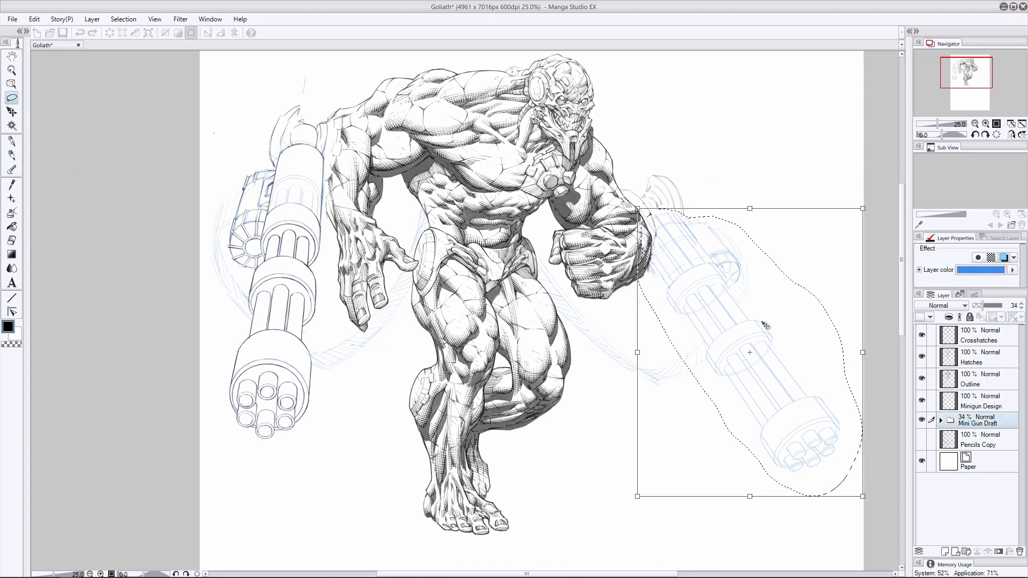
pyautogui.moveTo(863, 209); pyautogui.dragTo(841, 211)
pyautogui.moveTo(637, 495)
pyautogui.mouseDown()
pyautogui.moveTo(644, 480)
pyautogui.moveTo(654, 483)
pyautogui.mouseUp()
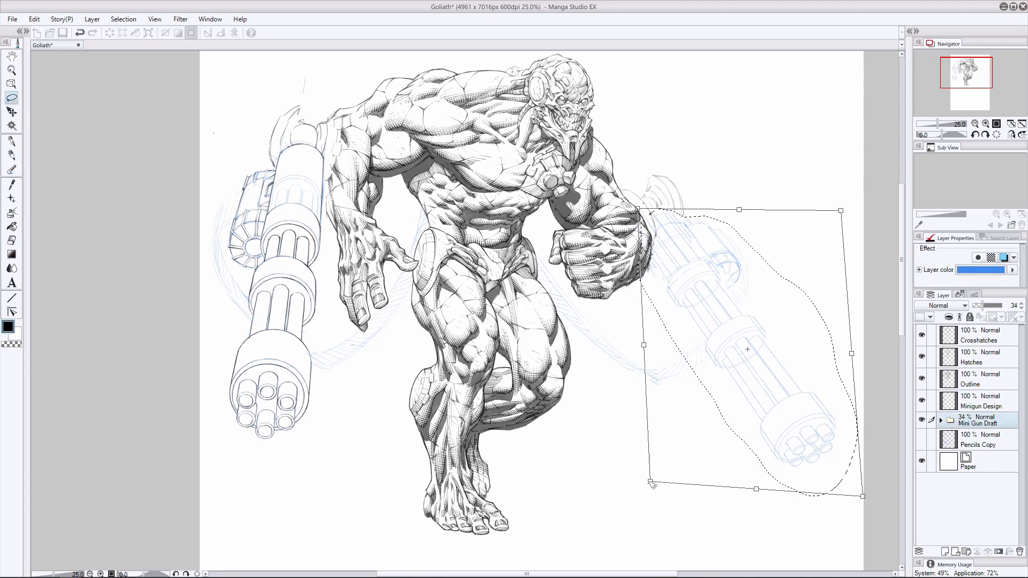
pyautogui.moveTo(841, 211); pyautogui.dragTo(839, 207)
pyautogui.moveTo(863, 496); pyautogui.dragTo(868, 492)
pyautogui.moveTo(803, 450); pyautogui.dragTo(802, 441)
pyautogui.press('Return')
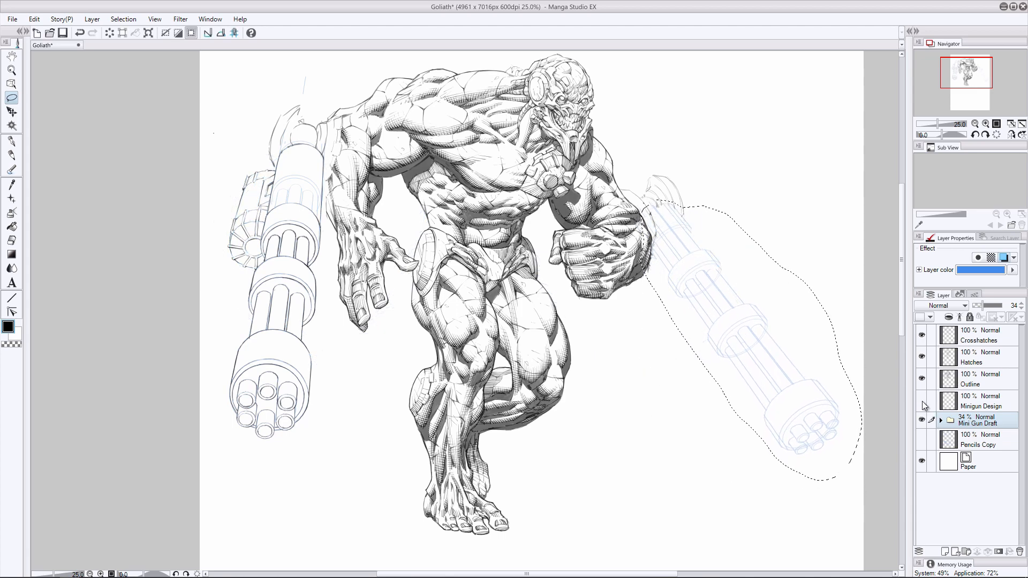
# - Adjust the position of the reshaped right minigun draft and clear the selection
pyautogui.click(12, 112)
pyautogui.moveTo(735, 350); pyautogui.dragTo(769, 372)
pyautogui.hotkey('ctrl', 't')
pyautogui.press('Return')
pyautogui.hotkey('ctrl', 'd')
# - Lasso the right ammo drum on the Minigun Design layer and move it up against the reshaped minigun
pyautogui.click(977, 403)
pyautogui.press('m')
pyautogui.moveTo(683, 211); pyautogui.dragTo(687, 208)
pyautogui.press('k')
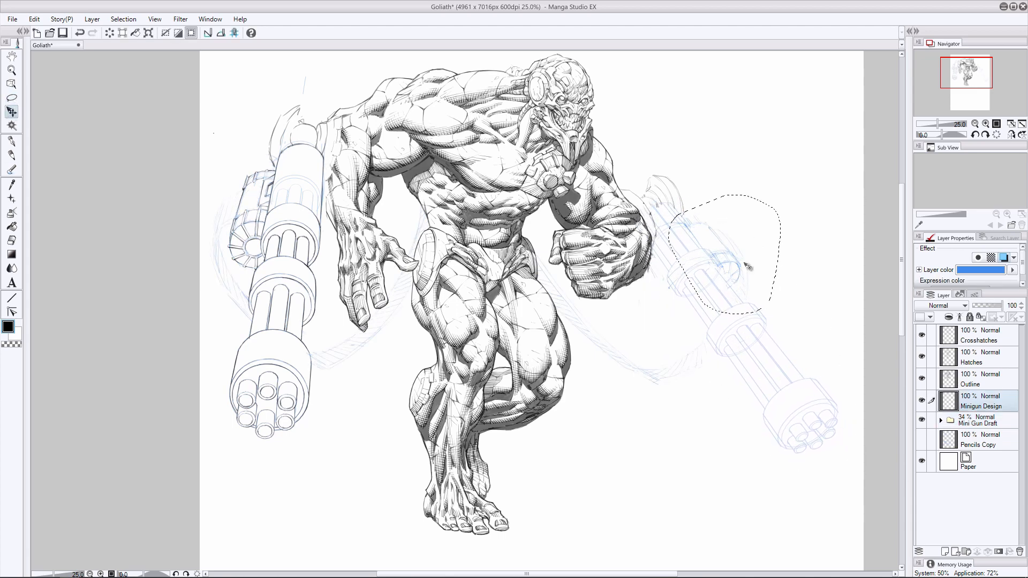
pyautogui.moveTo(745, 263); pyautogui.dragTo(734, 251)
pyautogui.hotkey('ctrl', 'd')
pyautogui.hotkey('ctrl', 't')
pyautogui.press('Escape')
# - Try to ink the outer edge of the right minigun's upper casing on the Outline layer
pyautogui.click(977, 380)
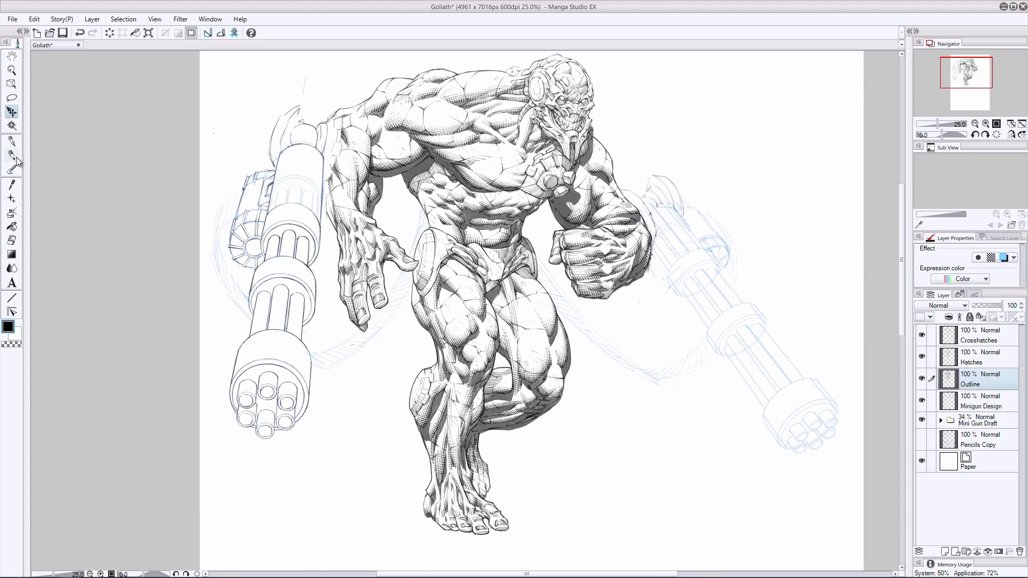
pyautogui.click(13, 156)
pyautogui.press('e')
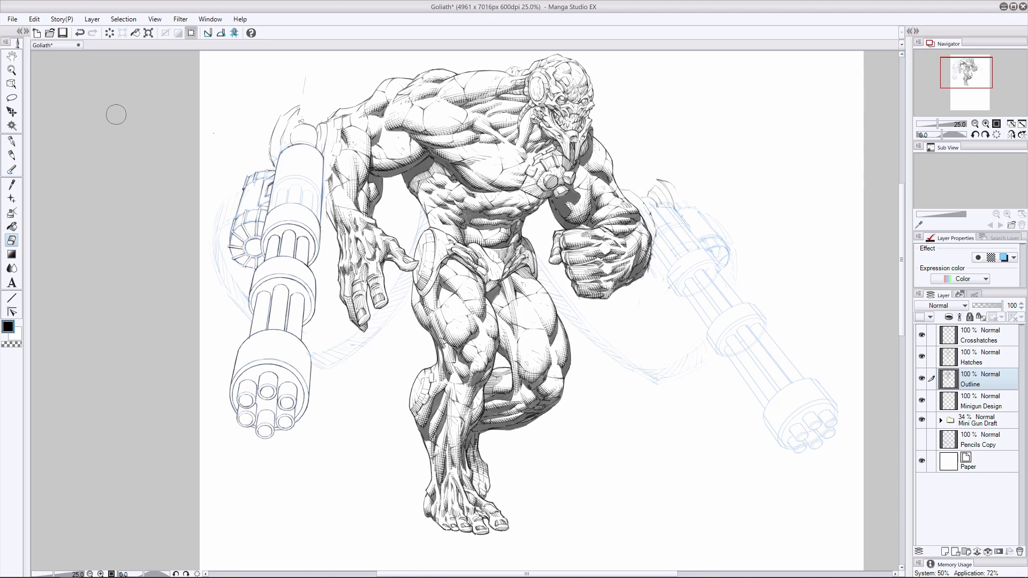
pyautogui.press('p')
pyautogui.hotkey('ctrl', 'z')
pyautogui.hotkey('ctrl', 'z')
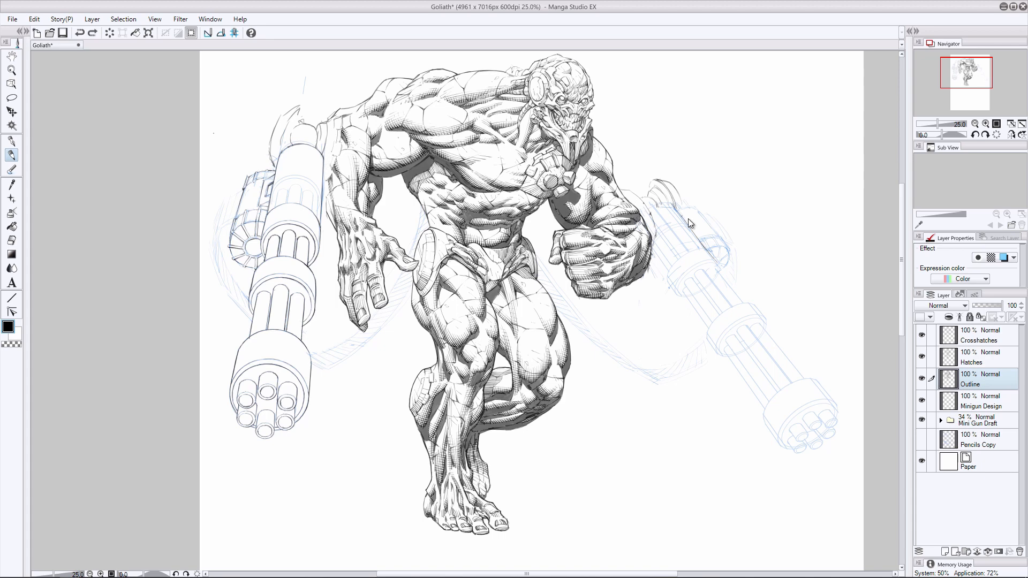
# - Hide the Minigun Design layer and lasso the whole right minigun in the Mini Gun Draft folder
pyautogui.press('m')
pyautogui.click(921, 401)
pyautogui.click(980, 420)
pyautogui.moveTo(686, 201); pyautogui.dragTo(674, 200)
pyautogui.hotkey('ctrl', 't')
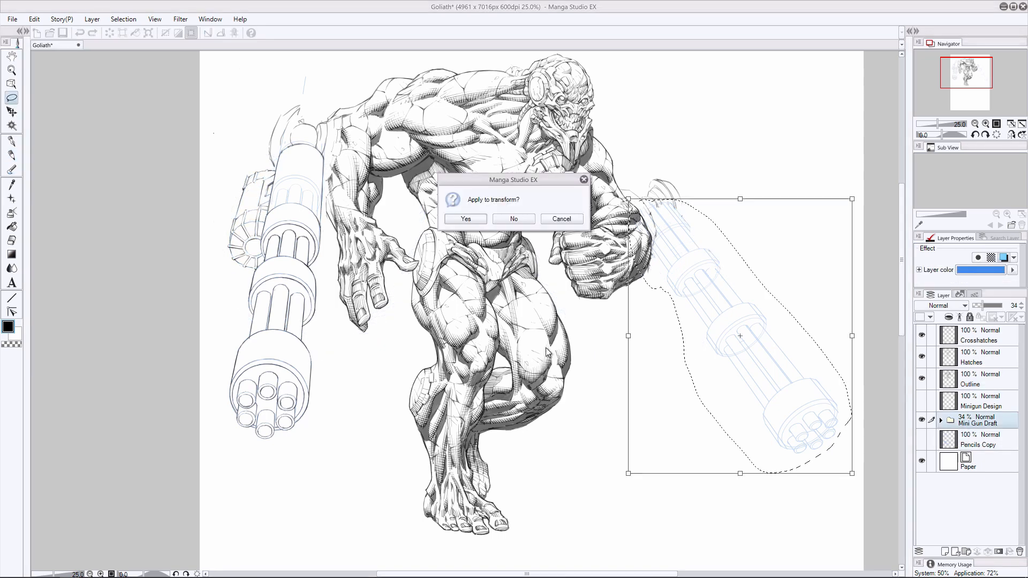
pyautogui.click(468, 218)
# - Distort the selected right minigun draft into a slimmer shape with the barrel end angled slightly higher and farther out
pyautogui.hotkey('ctrl', 'shift', 't')
pyautogui.moveTo(629, 473); pyautogui.dragTo(656, 466)
pyautogui.moveTo(851, 473); pyautogui.dragTo(851, 446)
pyautogui.moveTo(655, 465); pyautogui.dragTo(664, 451)
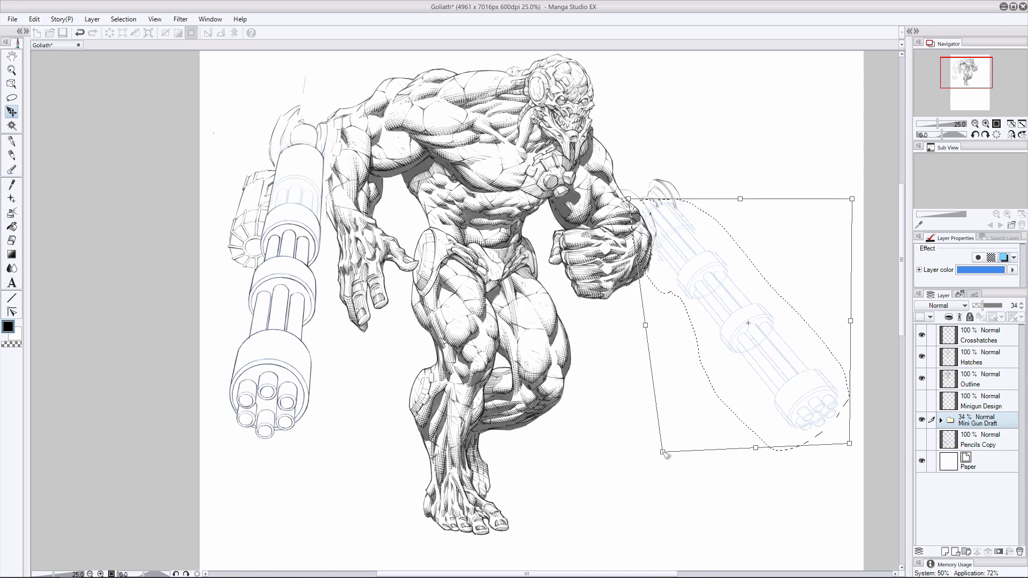
pyautogui.moveTo(850, 444); pyautogui.dragTo(853, 426)
pyautogui.moveTo(663, 451); pyautogui.dragTo(657, 461)
pyautogui.moveTo(852, 199); pyautogui.dragTo(833, 197)
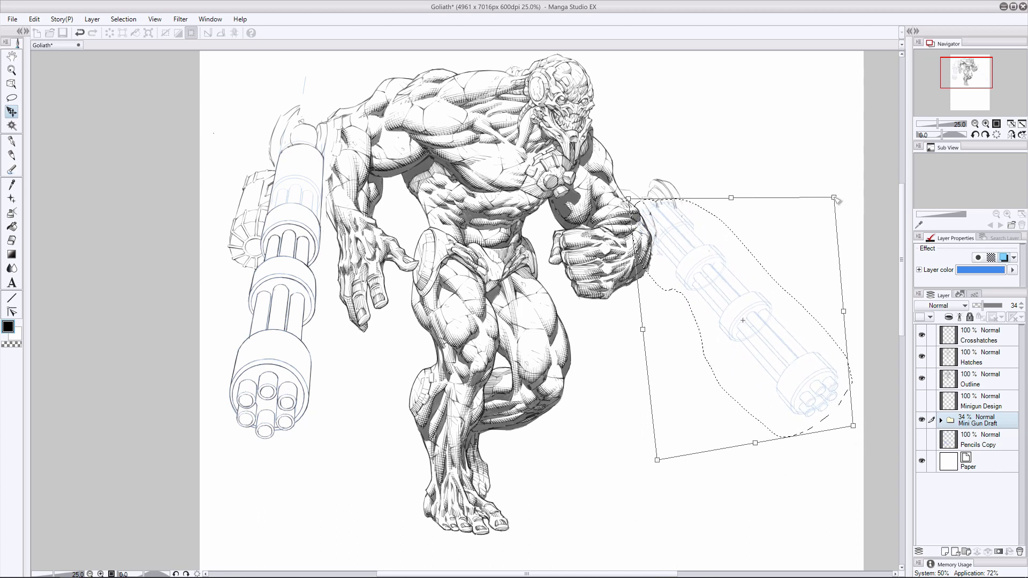
pyautogui.moveTo(656, 461); pyautogui.dragTo(645, 473)
pyautogui.moveTo(853, 426); pyautogui.dragTo(850, 433)
pyautogui.moveTo(738, 425); pyautogui.dragTo(741, 426)
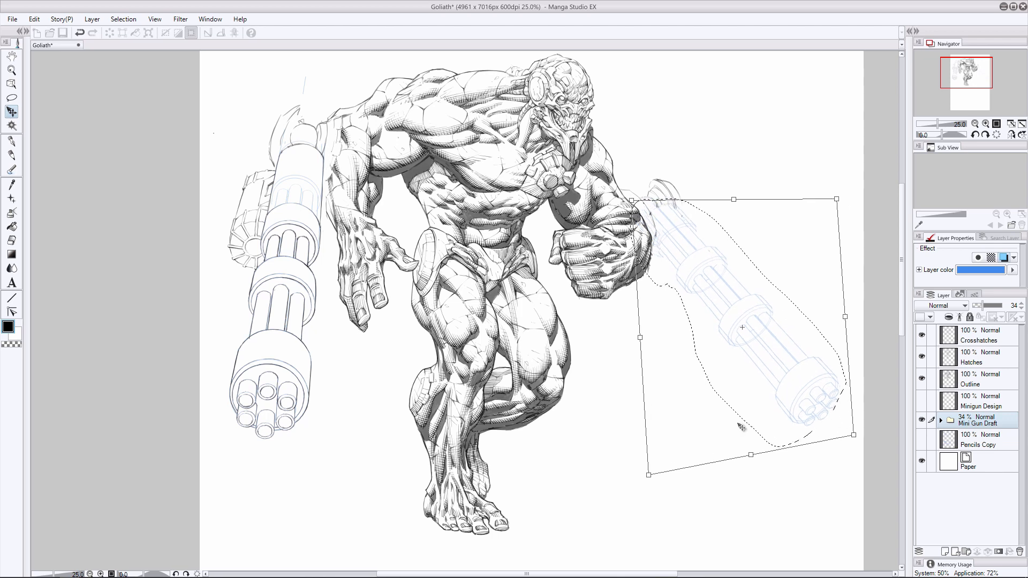
pyautogui.moveTo(853, 435); pyautogui.dragTo(867, 456)
pyautogui.moveTo(649, 475); pyautogui.dragTo(655, 460)
pyautogui.moveTo(837, 199); pyautogui.dragTo(835, 195)
pyautogui.press('Return')
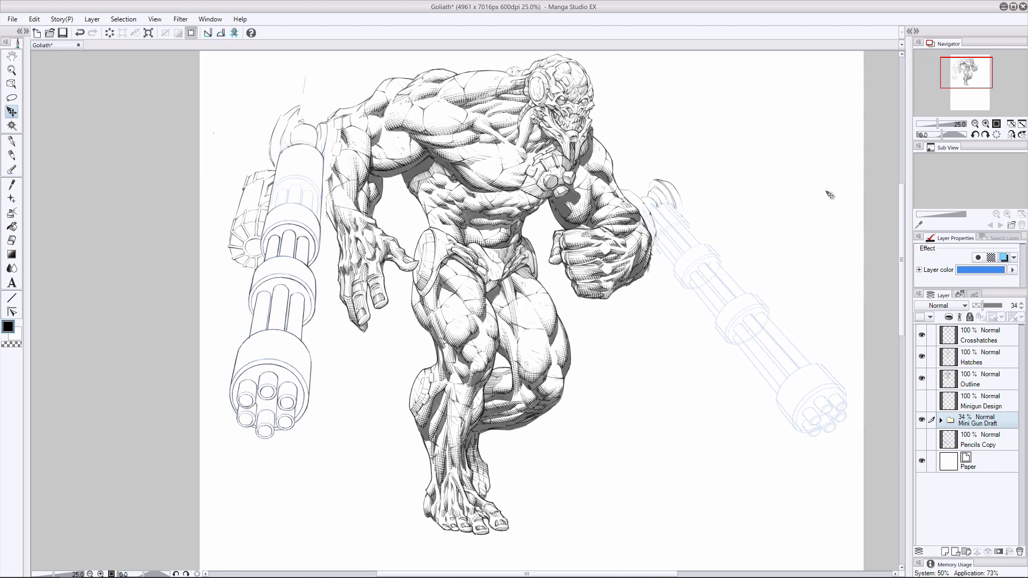
# - Show the Minigun Design layer, rework the belt sketch beside the right ammo drum, and save the drawing
pyautogui.click(12, 156)
pyautogui.click(967, 382)
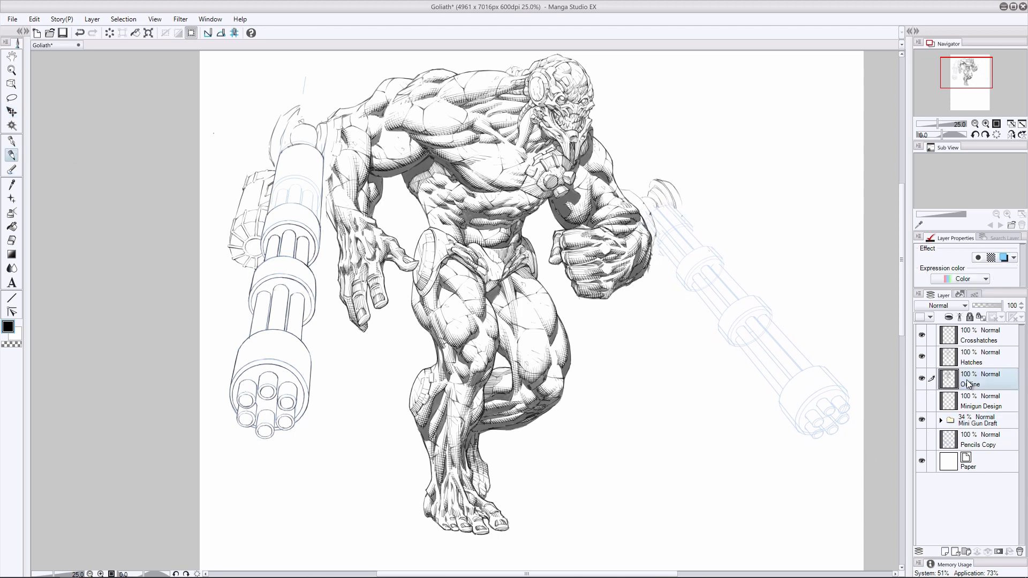
pyautogui.click(949, 399)
pyautogui.click(921, 400)
pyautogui.click(12, 240)
pyautogui.press('p')
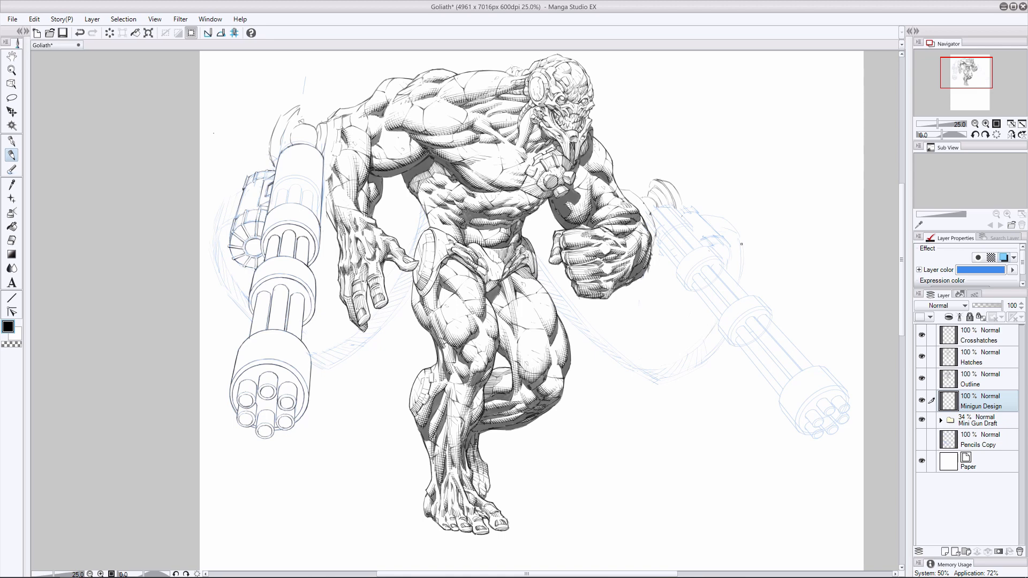
pyautogui.moveTo(742, 254); pyautogui.dragTo(744, 291)
pyautogui.hotkey('ctrl', 's')
# - Ink the edges of the right minigun's upper casing on the Outline layer
pyautogui.hscroll(3, 589, 268)
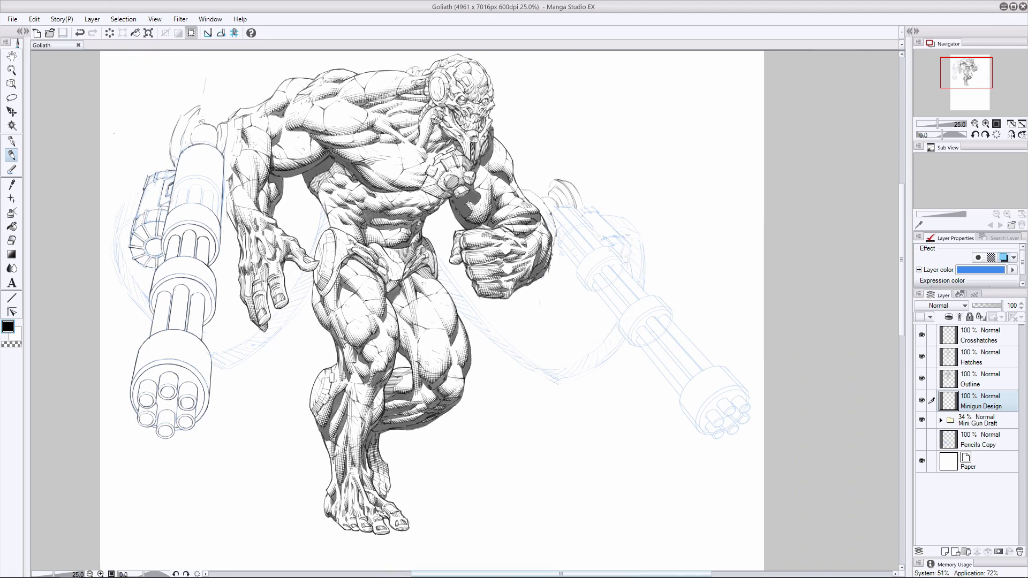
pyautogui.click(984, 380)
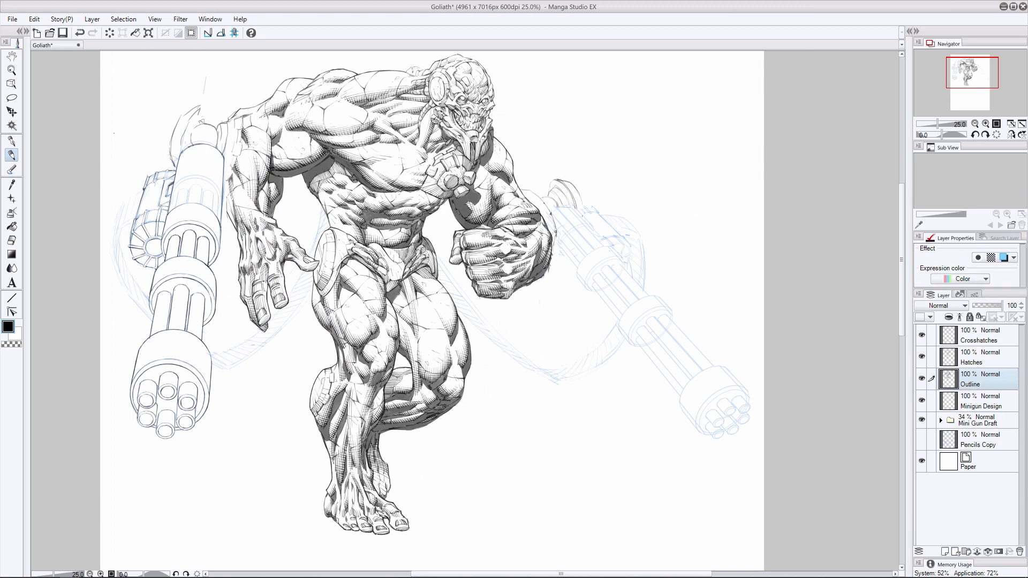
pyautogui.click(12, 240)
pyautogui.click(11, 155)
pyautogui.moveTo(575, 207); pyautogui.dragTo(608, 245)
pyautogui.click(12, 240)
pyautogui.click(8, 155)
# - Ink the right minigun's barrel lines between the upper ring and the middle ring
pyautogui.moveTo(593, 288)
pyautogui.mouseDown()
pyautogui.moveTo(621, 321)
pyautogui.moveTo(608, 296)
pyautogui.moveTo(622, 313)
pyautogui.moveTo(616, 293)
pyautogui.moveTo(628, 308)
pyautogui.mouseUp()
pyautogui.moveTo(602, 271)
pyautogui.mouseDown()
pyautogui.moveTo(627, 303)
pyautogui.moveTo(632, 291)
pyautogui.moveTo(639, 299)
pyautogui.mouseUp()
pyautogui.moveTo(619, 264); pyautogui.dragTo(647, 294)
pyautogui.hotkey('ctrl', 'z')
# - Ink the right minigun's middle ring ends and the outer barrel lines running to the front housing
pyautogui.hotkey('ctrl', 'z')
pyautogui.hotkey('ctrl', 'z')
pyautogui.moveTo(619, 331); pyautogui.dragTo(625, 339)
pyautogui.moveTo(657, 297); pyautogui.dragTo(668, 307)
pyautogui.moveTo(636, 340); pyautogui.dragTo(683, 389)
pyautogui.moveTo(644, 326); pyautogui.dragTo(690, 380)
pyautogui.hotkey('ctrl', 'z')
pyautogui.moveTo(644, 325); pyautogui.dragTo(692, 378)
pyautogui.press('e')
pyautogui.press('p')
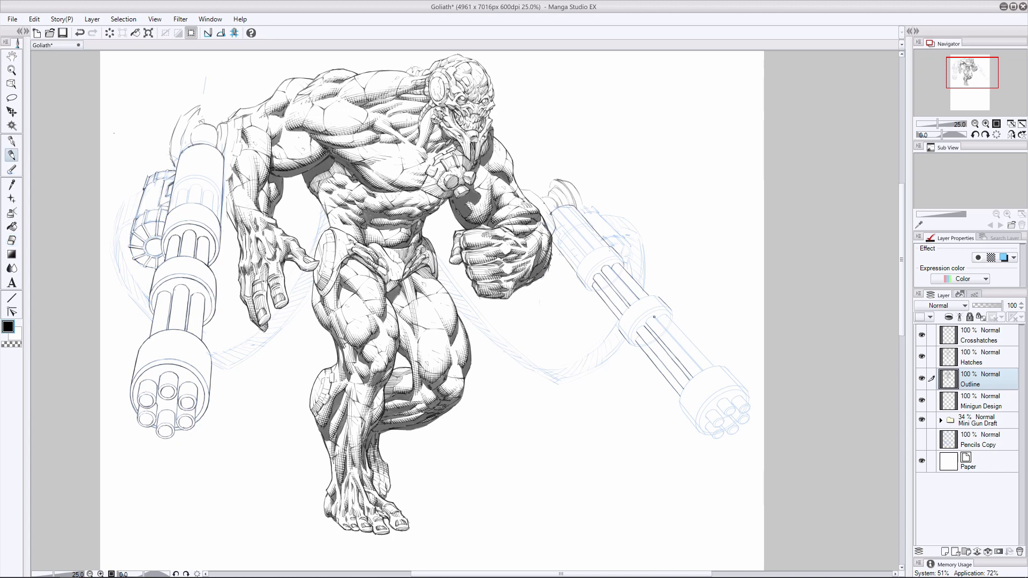
# - Ink the remaining front barrel lines and begin the front housing of the right minigun
pyautogui.moveTo(654, 317); pyautogui.dragTo(691, 357)
pyautogui.moveTo(669, 317); pyautogui.dragTo(694, 347)
pyautogui.moveTo(692, 344); pyautogui.dragTo(714, 369)
pyautogui.hotkey('ctrl', 'z')
pyautogui.moveTo(705, 416)
pyautogui.mouseDown()
pyautogui.moveTo(712, 425)
pyautogui.moveTo(749, 405)
pyautogui.mouseUp()
pyautogui.hotkey('ctrl', 'z')
pyautogui.moveTo(731, 415)
pyautogui.mouseDown()
pyautogui.moveTo(738, 422)
pyautogui.moveTo(688, 419)
pyautogui.moveTo(698, 429)
pyautogui.mouseUp()
pyautogui.hotkey('ctrl', 'z')
pyautogui.hotkey('ctrl', 'z')
pyautogui.moveTo(728, 370); pyautogui.dragTo(735, 378)
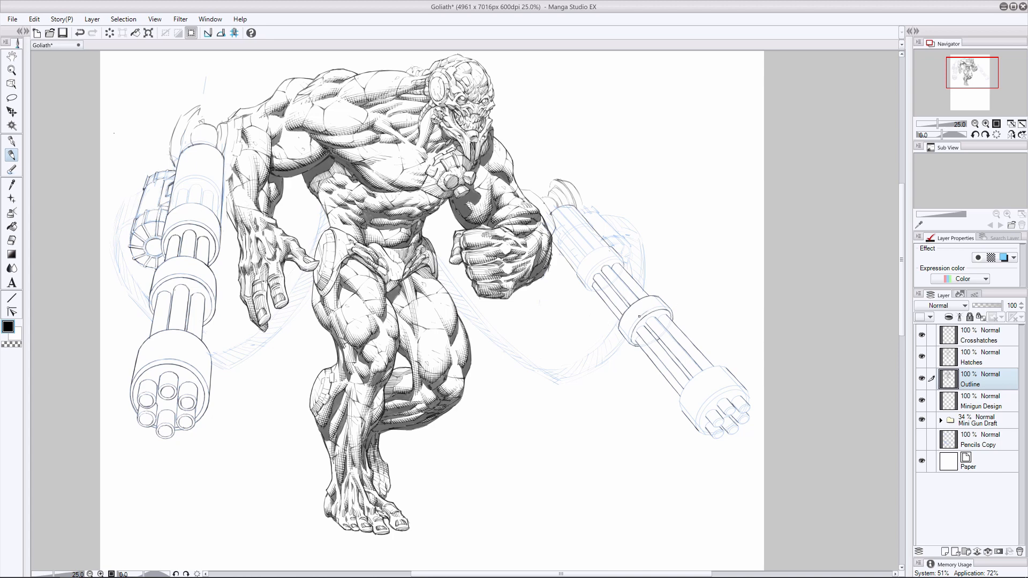
# - Ink the curved bands of the right minigun's rings and front housing, and start its muzzles
pyautogui.moveTo(668, 308); pyautogui.dragTo(652, 309)
pyautogui.moveTo(619, 262)
pyautogui.mouseDown()
pyautogui.moveTo(608, 261)
pyautogui.moveTo(590, 291)
pyautogui.mouseUp()
pyautogui.moveTo(722, 367)
pyautogui.mouseDown()
pyautogui.moveTo(695, 376)
pyautogui.moveTo(680, 410)
pyautogui.mouseUp()
pyautogui.moveTo(746, 389)
pyautogui.mouseDown()
pyautogui.moveTo(741, 425)
pyautogui.moveTo(712, 440)
pyautogui.moveTo(715, 428)
pyautogui.mouseUp()
pyautogui.moveTo(695, 372); pyautogui.dragTo(686, 382)
pyautogui.hotkey('ctrl', 'z')
pyautogui.moveTo(698, 430); pyautogui.dragTo(708, 435)
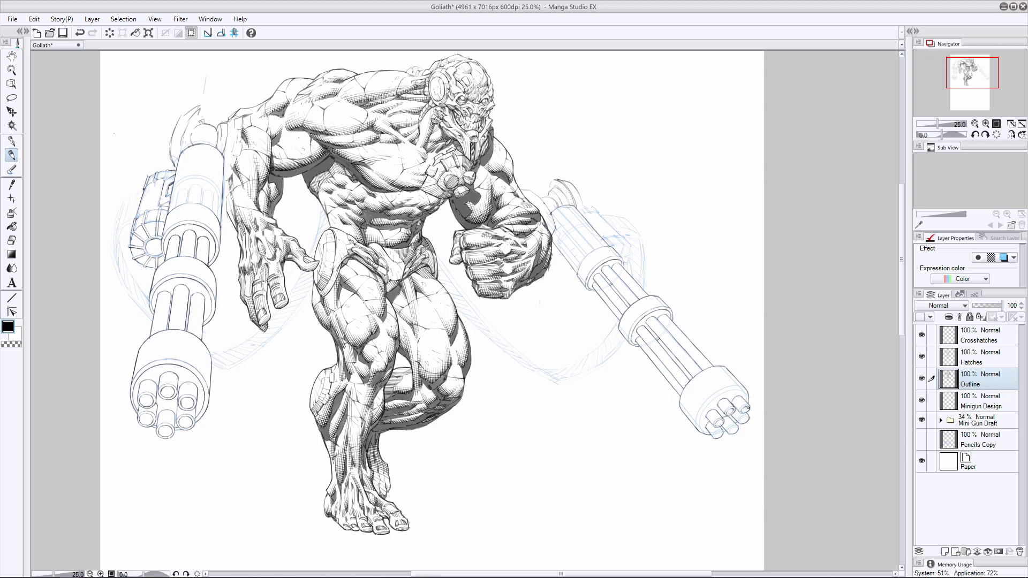
# - Finish inking the right minigun's muzzles and the front face of their housing
pyautogui.moveTo(749, 416); pyautogui.dragTo(726, 432)
pyautogui.moveTo(723, 389); pyautogui.dragTo(699, 409)
pyautogui.click(9, 241)
pyautogui.click(12, 155)
pyautogui.moveTo(724, 393); pyautogui.dragTo(699, 416)
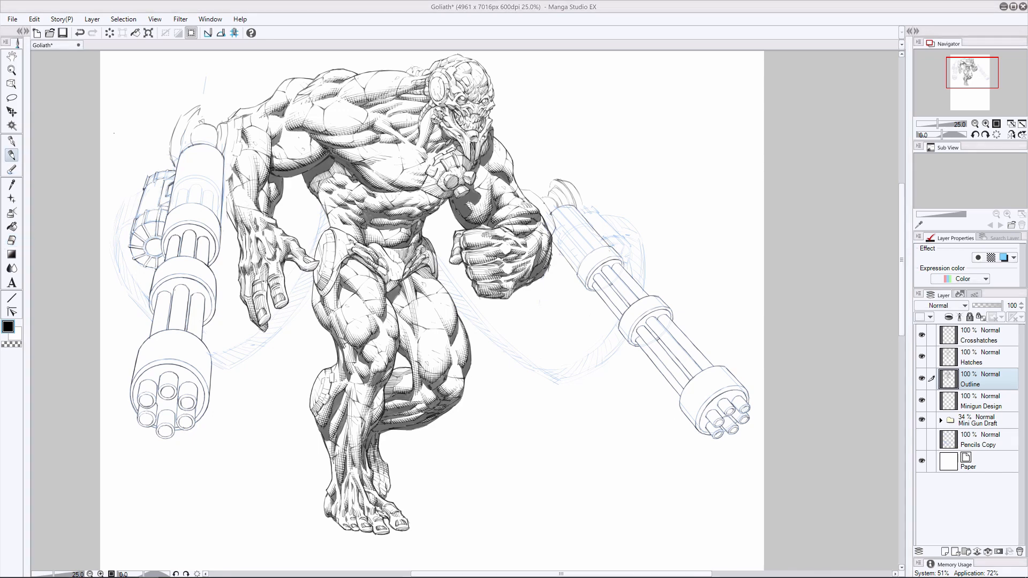
# - Sketch additional contour lines along both miniguns' ammo belts on the Minigun Design layer
pyautogui.click(975, 401)
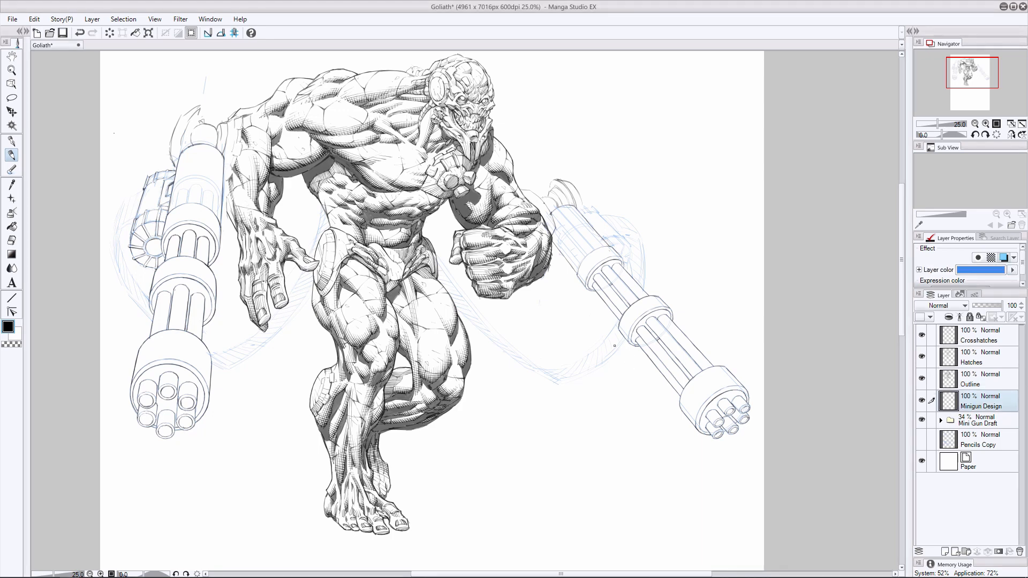
pyautogui.hotkey('ctrl', 'z')
pyautogui.hotkey('ctrl', 'y')
pyautogui.moveTo(629, 235); pyautogui.dragTo(637, 285)
pyautogui.moveTo(438, 271); pyautogui.dragTo(497, 343)
pyautogui.moveTo(119, 257)
pyautogui.mouseDown()
pyautogui.moveTo(129, 284)
pyautogui.moveTo(115, 242)
pyautogui.moveTo(145, 304)
pyautogui.mouseUp()
# - Ink the edge of the right minigun's casing beside the ammo drum on the Outline layer
pyautogui.click(980, 379)
pyautogui.moveTo(614, 234)
pyautogui.mouseDown()
pyautogui.moveTo(632, 251)
pyautogui.moveTo(623, 237)
pyautogui.moveTo(610, 256)
pyautogui.moveTo(615, 236)
pyautogui.moveTo(613, 245)
pyautogui.moveTo(590, 212)
pyautogui.mouseUp()
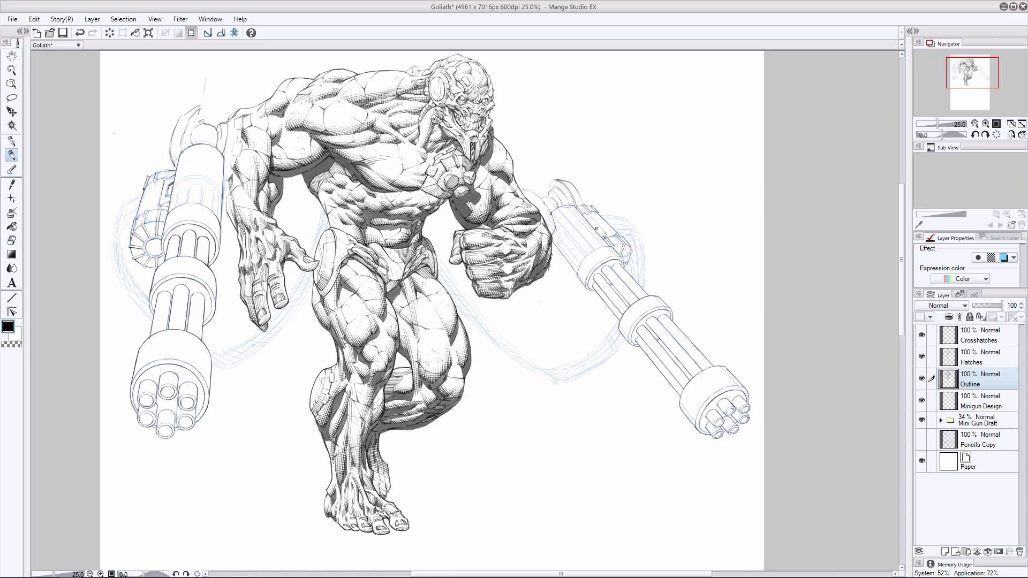
pyautogui.hotkey('ctrl', 'z')
pyautogui.moveTo(596, 228); pyautogui.dragTo(586, 217)
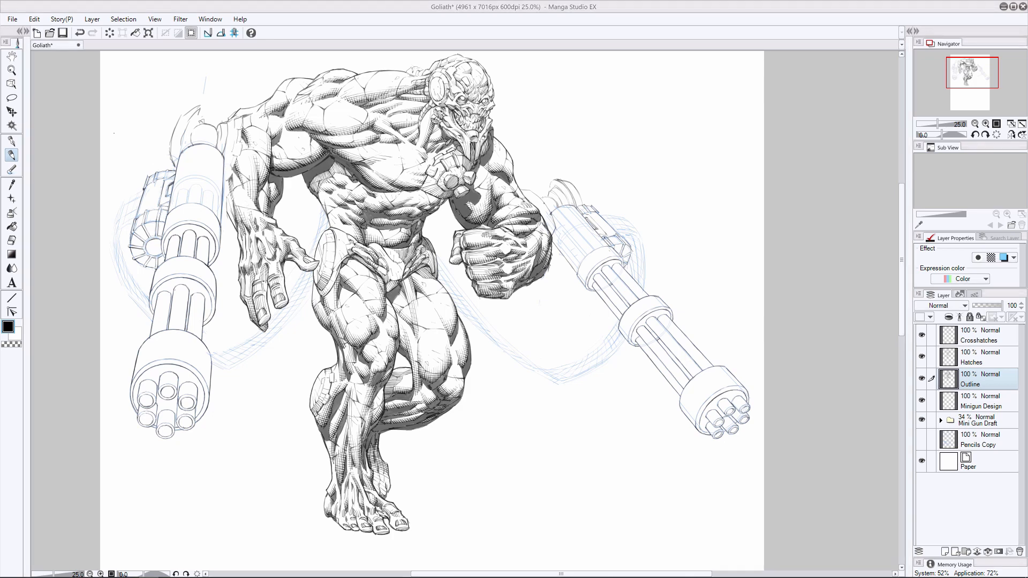
# - Add a new layer above Minigun Design and hide the Mini Gun Draft folder
pyautogui.click(972, 408)
pyautogui.click(945, 551)
pyautogui.click(922, 441)
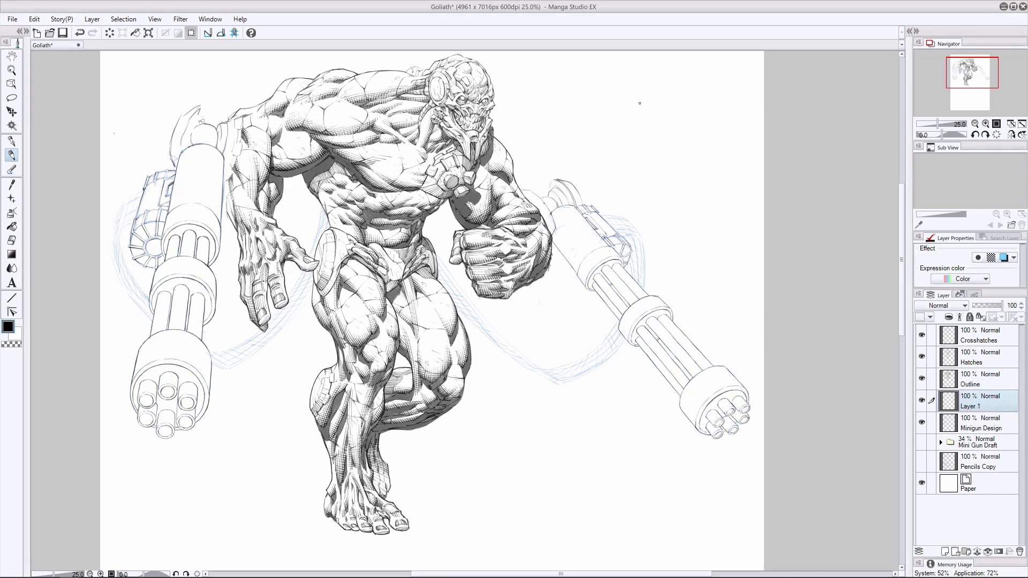
# - Apply the blue layer color to Outline, Hatches and Crosshatches, and move Layer 1 to the top of the stack
pyautogui.click(1003, 258)
pyautogui.click(1003, 258)
pyautogui.click(971, 380)
pyautogui.click(1003, 258)
pyautogui.click(970, 400)
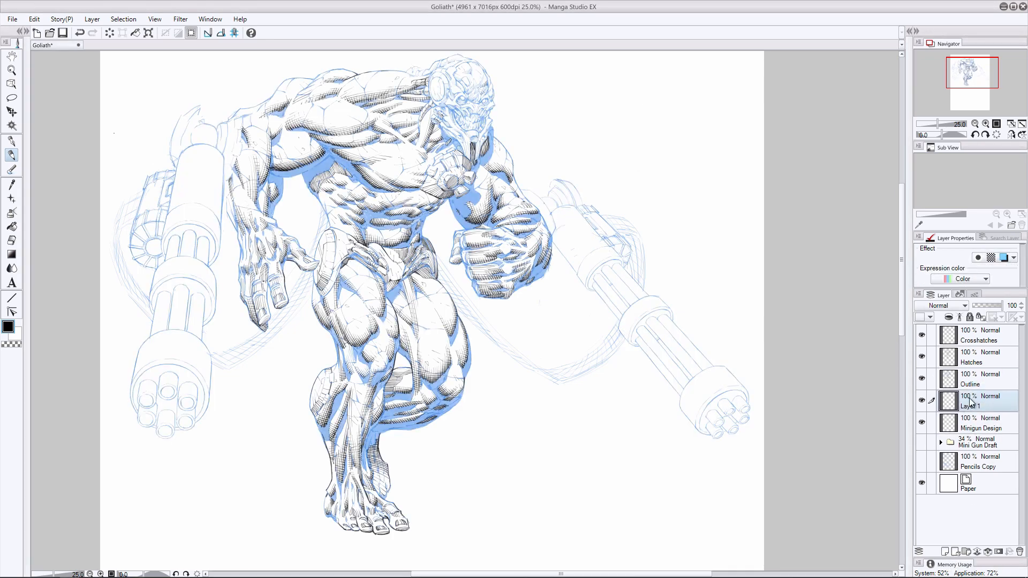
pyautogui.moveTo(971, 400); pyautogui.dragTo(971, 330)
pyautogui.click(974, 379)
pyautogui.click(1003, 258)
pyautogui.click(976, 358)
pyautogui.click(1003, 257)
pyautogui.click(979, 337)
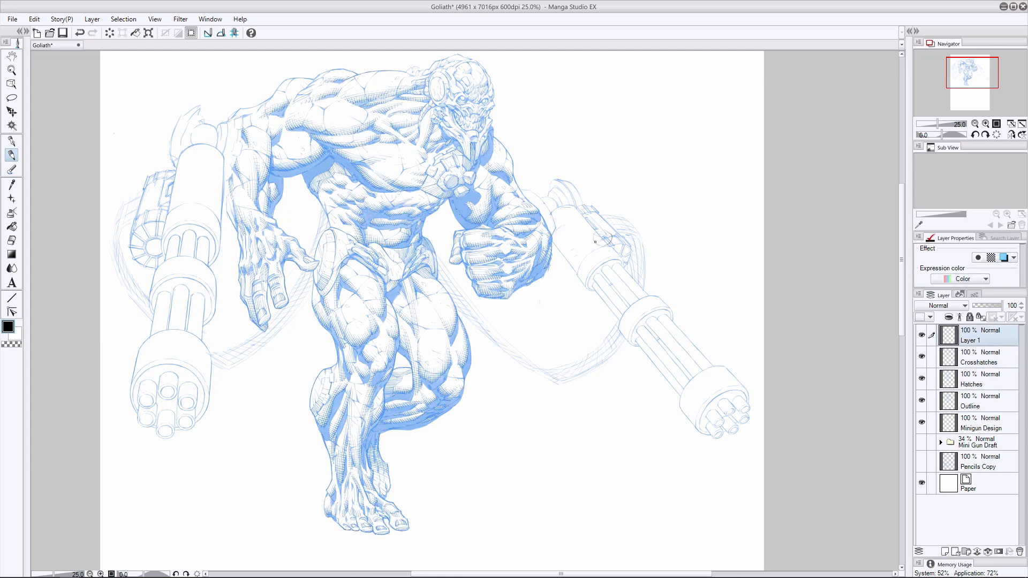
# - Sketch a cylindrical ammo drum over the right minigun's casing on Layer 1
pyautogui.moveTo(593, 237)
pyautogui.mouseDown()
pyautogui.moveTo(610, 239)
pyautogui.moveTo(581, 214)
pyautogui.moveTo(595, 244)
pyautogui.mouseUp()
pyautogui.moveTo(595, 242); pyautogui.dragTo(592, 256)
pyautogui.moveTo(598, 248)
pyautogui.mouseDown()
pyautogui.moveTo(592, 225)
pyautogui.moveTo(612, 231)
pyautogui.moveTo(599, 216)
pyautogui.moveTo(579, 216)
pyautogui.moveTo(580, 227)
pyautogui.moveTo(590, 208)
pyautogui.mouseUp()
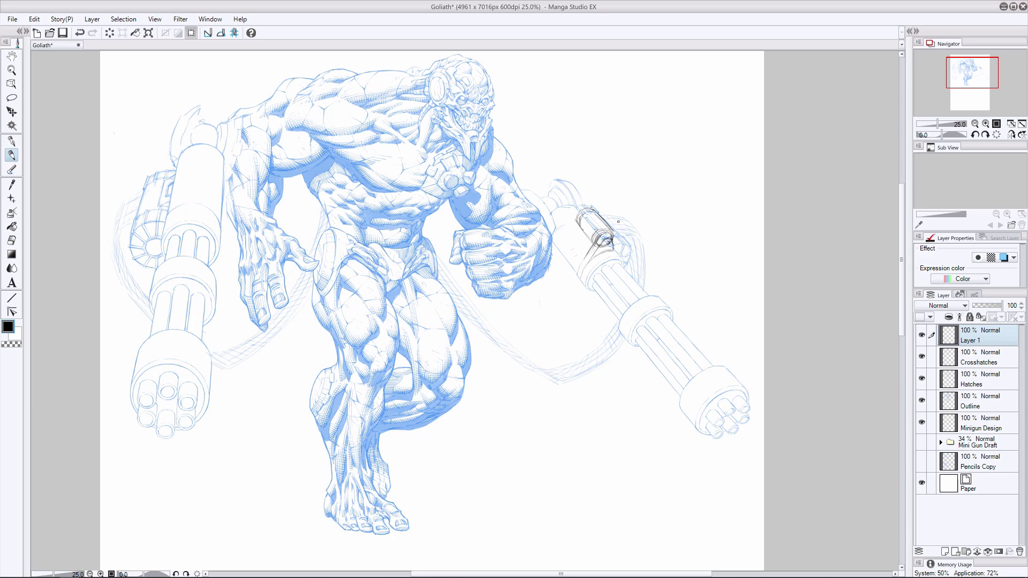
# - Lasso the new drum sketch, shift it slightly up along the right minigun, and clear the selection
pyautogui.click(11, 98)
pyautogui.moveTo(576, 273); pyautogui.dragTo(577, 274)
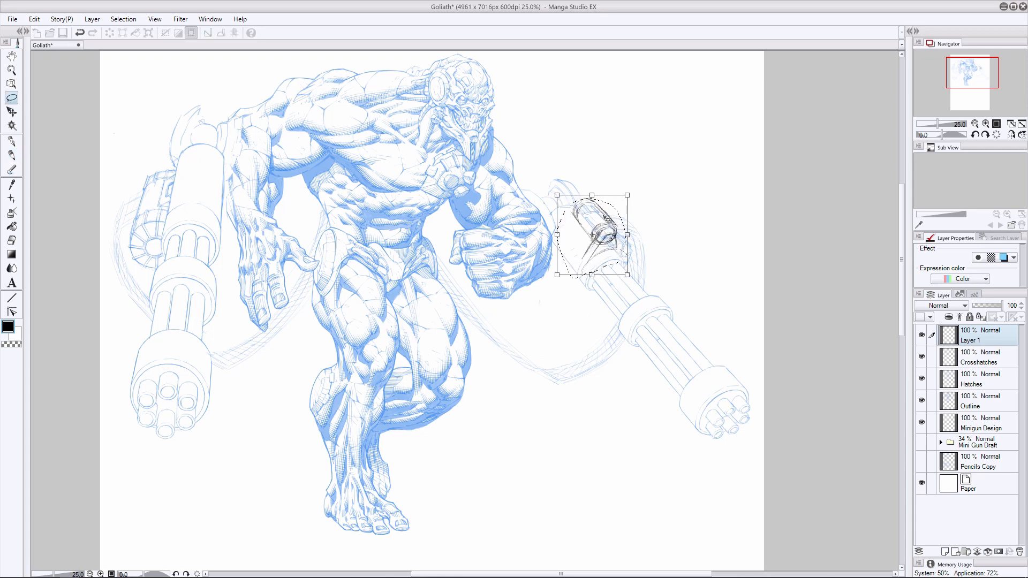
pyautogui.click(12, 113)
pyautogui.moveTo(611, 239); pyautogui.dragTo(605, 236)
pyautogui.hotkey('ctrl', 'd')
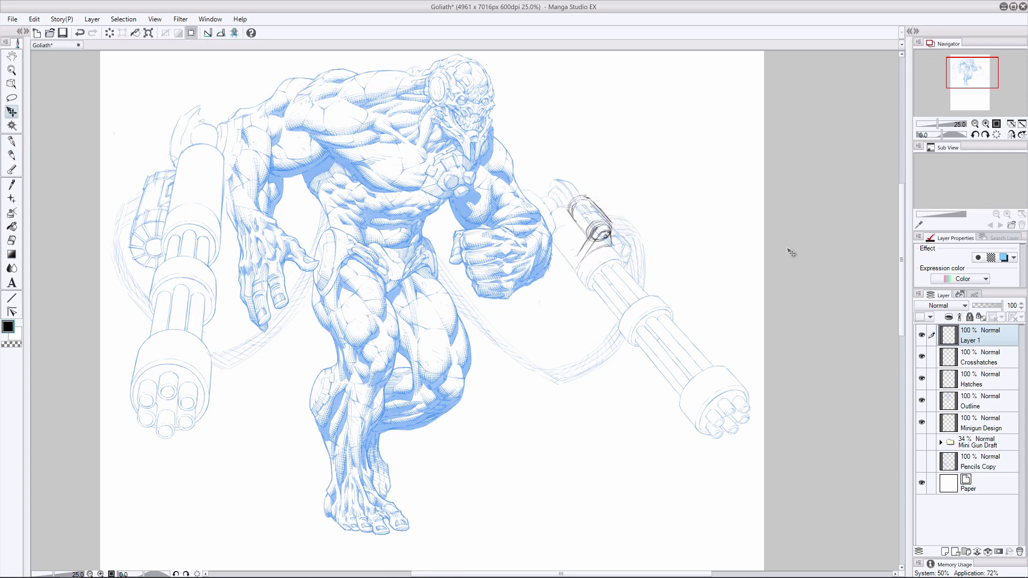
# - Clear the trial drum sketch from Layer 1
pyautogui.press('p')
pyautogui.moveTo(574, 574); pyautogui.dragTo(544, 574)
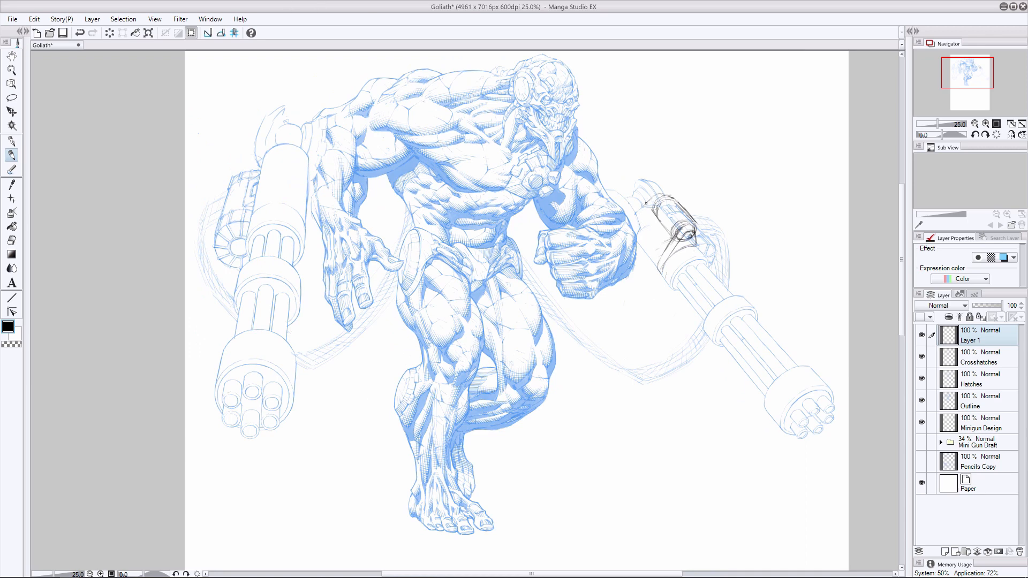
pyautogui.hotkey('ctrl', 'z')
pyautogui.click(11, 241)
pyautogui.press('Delete')
pyautogui.click(12, 155)
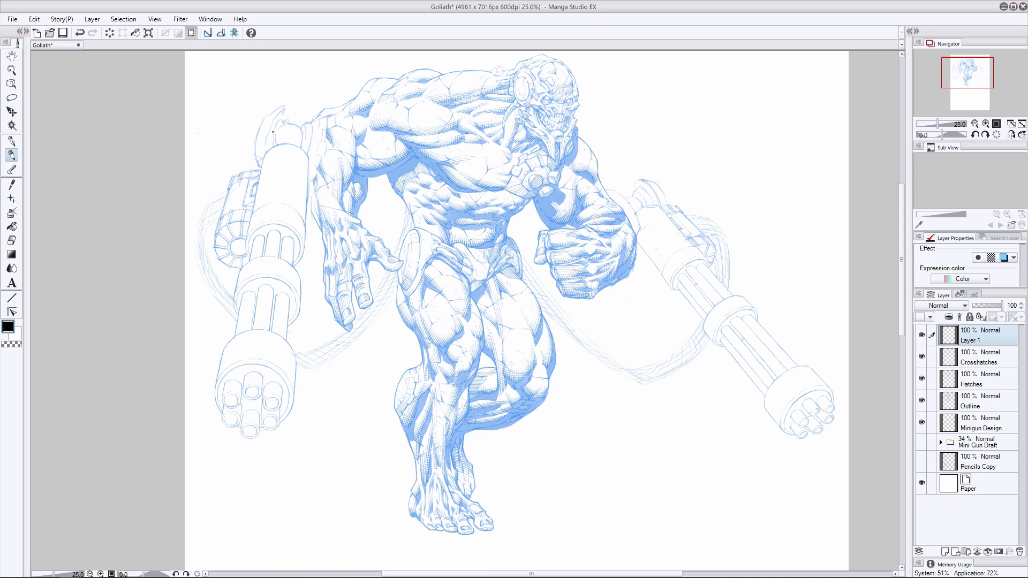
# - Draw the curved plate of the left minigun's mount on Layer 1
pyautogui.moveTo(273, 132)
pyautogui.mouseDown()
pyautogui.moveTo(290, 120)
pyautogui.moveTo(275, 117)
pyautogui.moveTo(264, 151)
pyautogui.mouseUp()
pyautogui.click(12, 240)
pyautogui.click(11, 154)
pyautogui.moveTo(281, 109); pyautogui.dragTo(263, 152)
pyautogui.moveTo(279, 109)
pyautogui.mouseDown()
pyautogui.moveTo(258, 158)
pyautogui.moveTo(252, 141)
pyautogui.moveTo(260, 168)
pyautogui.mouseUp()
pyautogui.press('e')
pyautogui.press('p')
pyautogui.moveTo(256, 128); pyautogui.dragTo(253, 149)
# - Draw the matching mount between the right minigun and the forearm on Layer 1, cleaning up stray lines
pyautogui.moveTo(623, 196); pyautogui.dragTo(639, 228)
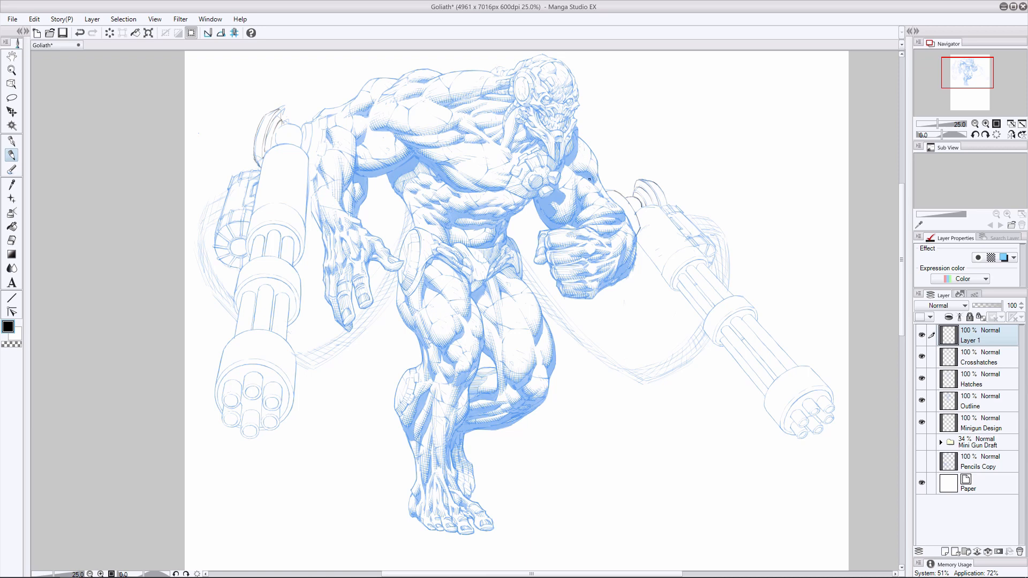
pyautogui.click(12, 241)
pyautogui.click(13, 155)
pyautogui.hotkey('ctrl', 'z')
pyautogui.click(12, 240)
pyautogui.moveTo(624, 191)
pyautogui.mouseDown()
pyautogui.moveTo(607, 201)
pyautogui.moveTo(637, 235)
pyautogui.moveTo(711, 445)
pyautogui.moveTo(605, 182)
pyautogui.mouseUp()
# - Lasso the right minigun with its mount, shift it slightly toward the arm, and clear the selection
pyautogui.click(12, 98)
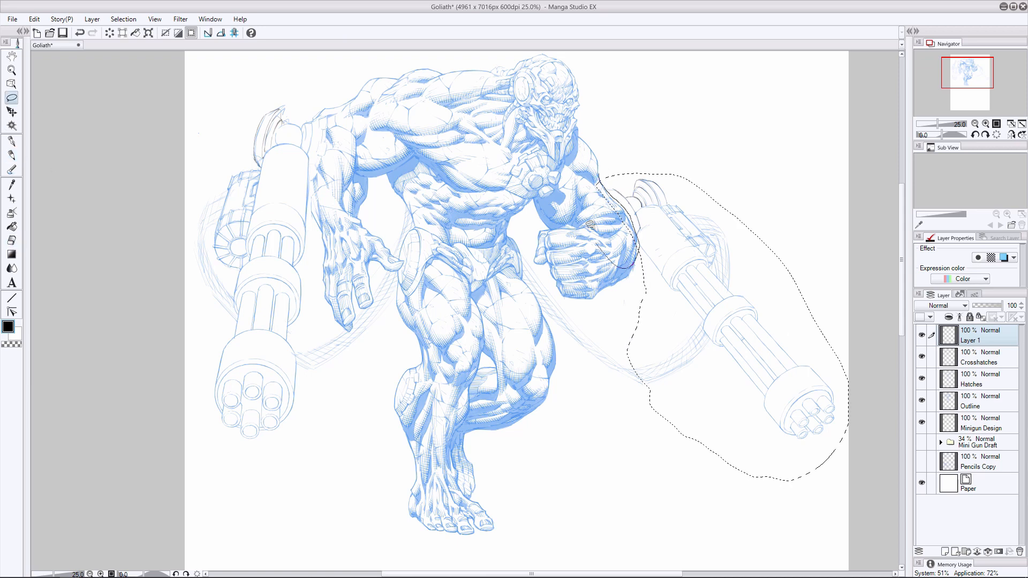
pyautogui.click(12, 111)
pyautogui.keyDown('shift'); pyautogui.click(980, 423); pyautogui.keyUp('shift')
pyautogui.moveTo(224, 77); pyautogui.dragTo(229, 82)
pyautogui.hotkey('ctrl', 'd')
# - Clean up and refine the right minigun's mount lines on Layer 1
pyautogui.click(11, 241)
pyautogui.click(980, 335)
pyautogui.click(12, 155)
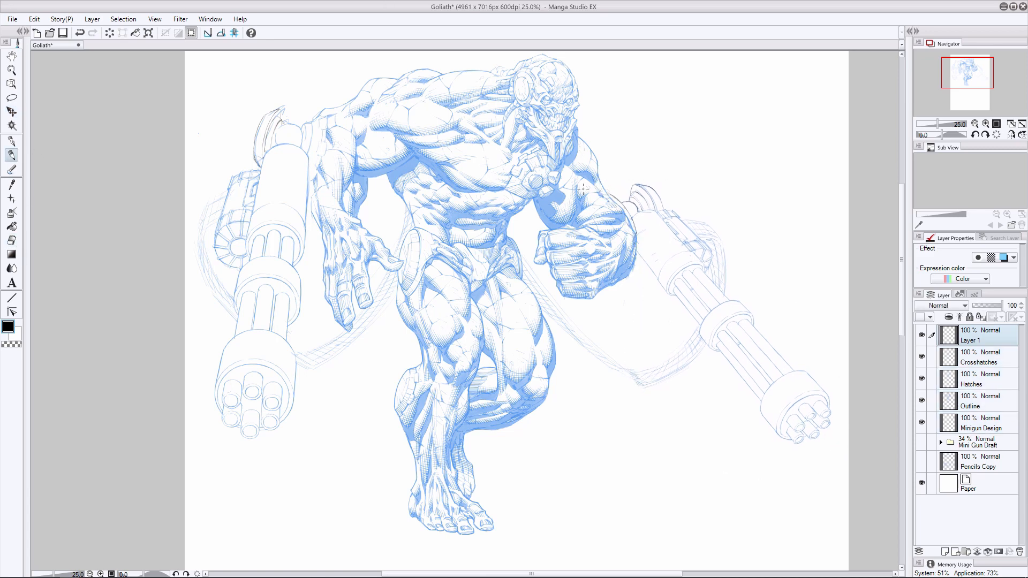
pyautogui.press('e')
pyautogui.press('p')
# - Erase the old mount lines of both miniguns on the Outline layer
pyautogui.click(980, 357)
pyautogui.click(980, 401)
pyautogui.press('e')
pyautogui.moveTo(632, 188); pyautogui.dragTo(634, 216)
pyautogui.moveTo(282, 111); pyautogui.dragTo(256, 162)
pyautogui.press('p')
# - Draw the inner bracket joining the left minigun's mount to the arm on Layer 1
pyautogui.click(979, 336)
pyautogui.moveTo(311, 124); pyautogui.dragTo(310, 150)
pyautogui.hotkey('ctrl', 'z')
pyautogui.moveTo(312, 119)
pyautogui.mouseDown()
pyautogui.moveTo(319, 111)
pyautogui.moveTo(312, 151)
pyautogui.mouseUp()
# - Clean up the Outline layer and turn off the blue layer color on the inked layers
pyautogui.click(978, 402)
pyautogui.press('e')
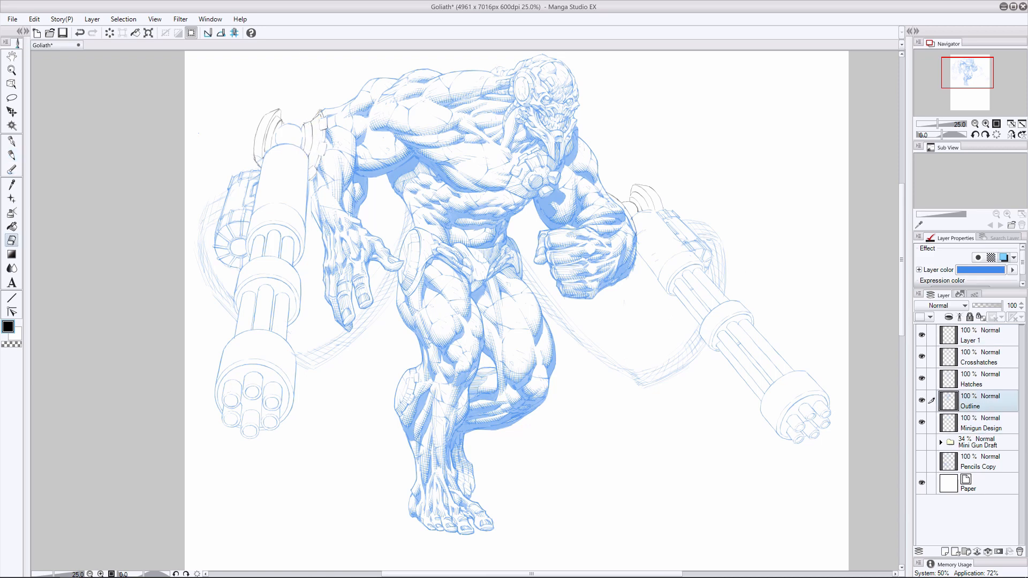
pyautogui.click(1003, 258)
pyautogui.click(988, 377)
# - Move Layer 1 directly above Outline and merge it into the Outline layer
pyautogui.moveTo(982, 336); pyautogui.dragTo(981, 407)
pyautogui.rightClick(980, 384)
pyautogui.click(942, 426)
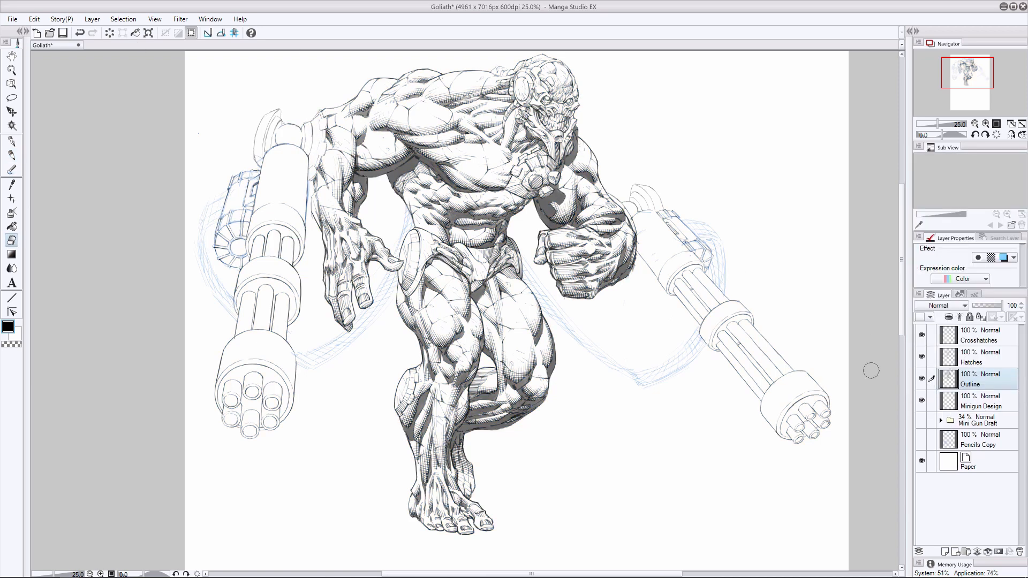
pyautogui.press('p')
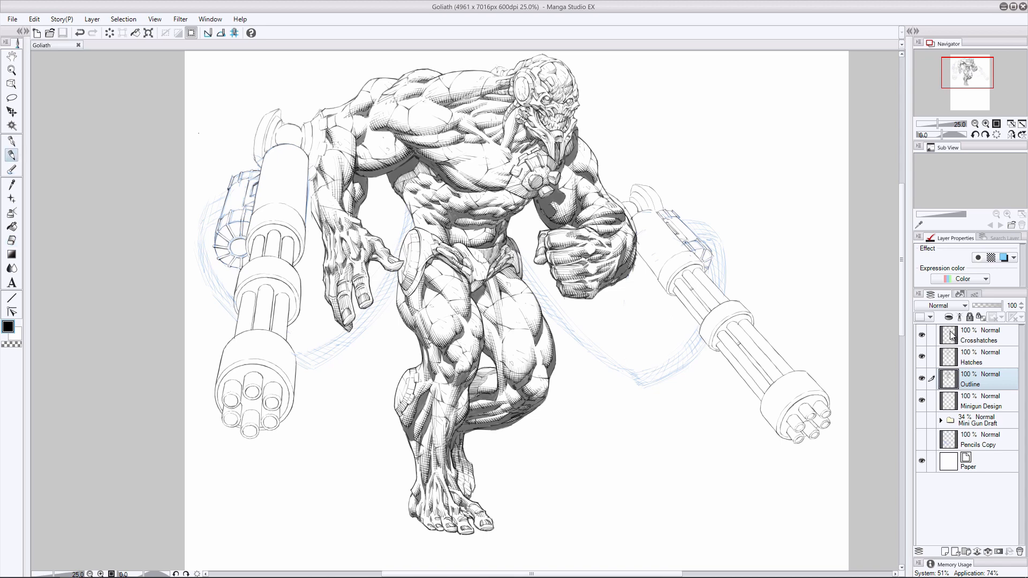
# - Create a new layer above Outline and name it "Minigun Shadows"
pyautogui.click(944, 551)
pyautogui.doubleClick(971, 384)
pyautogui.write('Minigun Shadows')
pyautogui.press('Return')
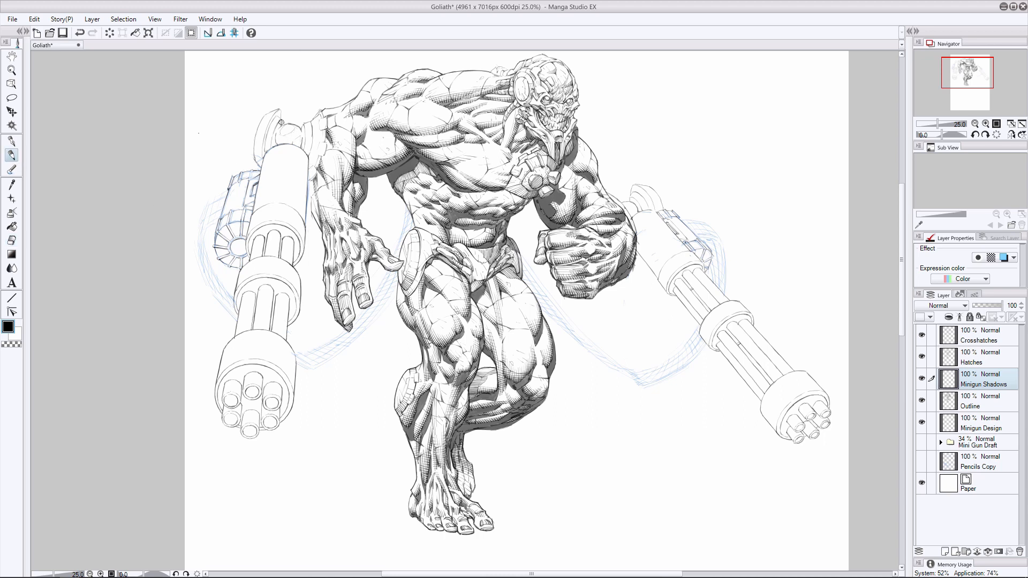
# - Ink solid black shadows on the left minigun's mount and its bracket to the arm on the Minigun Shadows layer
pyautogui.moveTo(272, 144)
pyautogui.mouseDown()
pyautogui.moveTo(280, 127)
pyautogui.moveTo(277, 141)
pyautogui.moveTo(291, 143)
pyautogui.moveTo(297, 126)
pyautogui.moveTo(302, 136)
pyautogui.mouseUp()
pyautogui.press('e')
pyautogui.press('p')
pyautogui.moveTo(271, 133)
pyautogui.mouseDown()
pyautogui.moveTo(266, 143)
pyautogui.moveTo(275, 117)
pyautogui.moveTo(263, 154)
pyautogui.mouseUp()
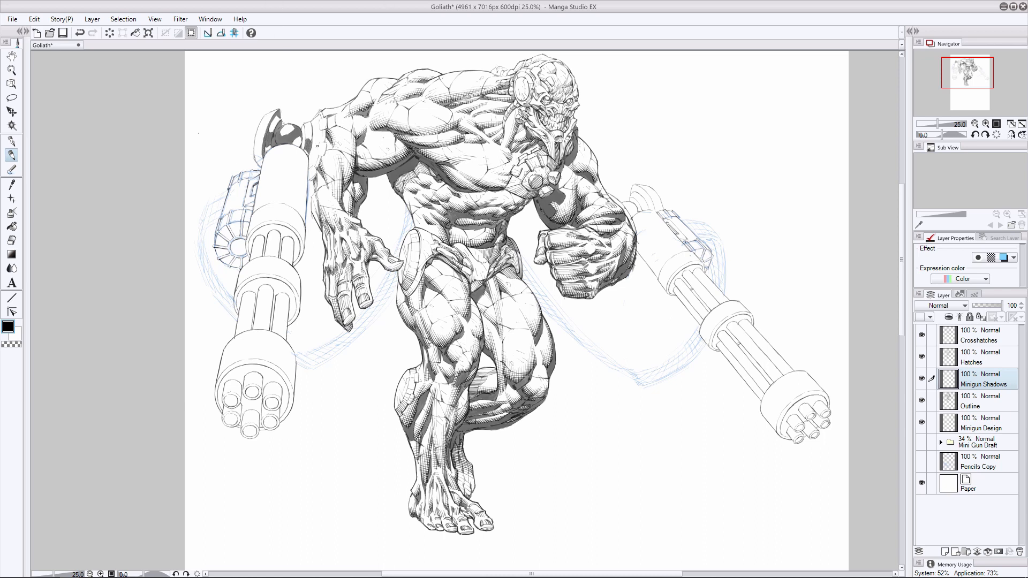
pyautogui.moveTo(309, 159)
pyautogui.mouseDown()
pyautogui.moveTo(314, 142)
pyautogui.moveTo(319, 166)
pyautogui.moveTo(313, 119)
pyautogui.mouseUp()
pyautogui.click(12, 240)
pyautogui.click(979, 401)
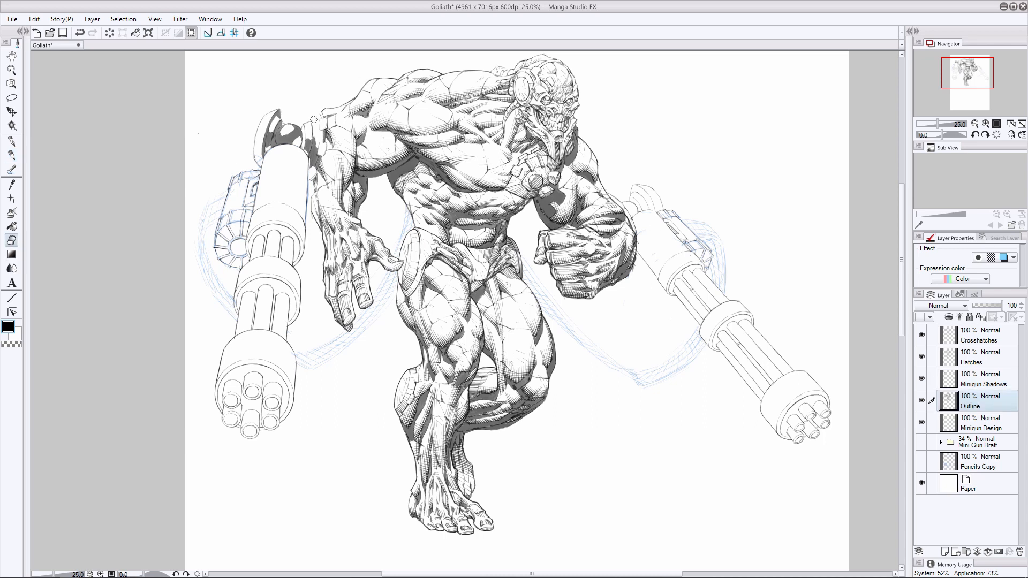
pyautogui.click(977, 385)
pyautogui.click(12, 155)
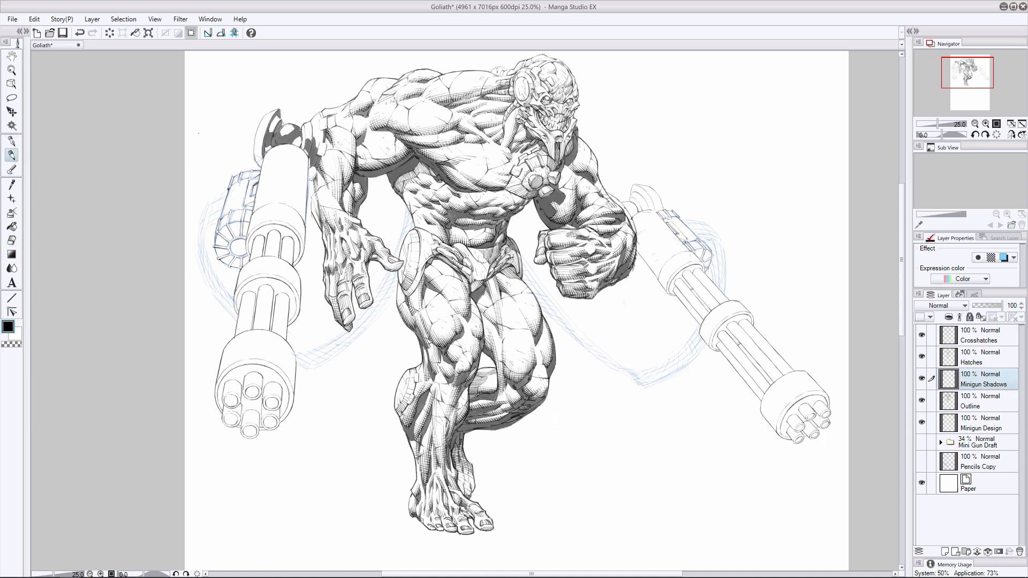
# - Ink shadow bands along the left minigun's main housing and shadows between its upper barrels
pyautogui.moveTo(294, 145); pyautogui.dragTo(302, 190)
pyautogui.moveTo(293, 171); pyautogui.dragTo(291, 204)
pyautogui.moveTo(273, 149); pyautogui.dragTo(271, 178)
pyautogui.moveTo(280, 224)
pyautogui.mouseDown()
pyautogui.moveTo(256, 231)
pyautogui.moveTo(297, 238)
pyautogui.moveTo(247, 250)
pyautogui.moveTo(275, 256)
pyautogui.mouseUp()
pyautogui.hotkey('ctrl', 'z')
pyautogui.moveTo(279, 233)
pyautogui.mouseDown()
pyautogui.moveTo(275, 258)
pyautogui.moveTo(290, 263)
pyautogui.mouseUp()
pyautogui.moveTo(289, 244); pyautogui.dragTo(289, 261)
pyautogui.moveTo(290, 236)
pyautogui.mouseDown()
pyautogui.moveTo(289, 256)
pyautogui.moveTo(253, 252)
pyautogui.moveTo(252, 261)
pyautogui.mouseUp()
pyautogui.moveTo(270, 232); pyautogui.dragTo(266, 256)
pyautogui.moveTo(284, 237); pyautogui.dragTo(282, 259)
pyautogui.hotkey('ctrl', 'z')
pyautogui.moveTo(272, 151); pyautogui.dragTo(257, 227)
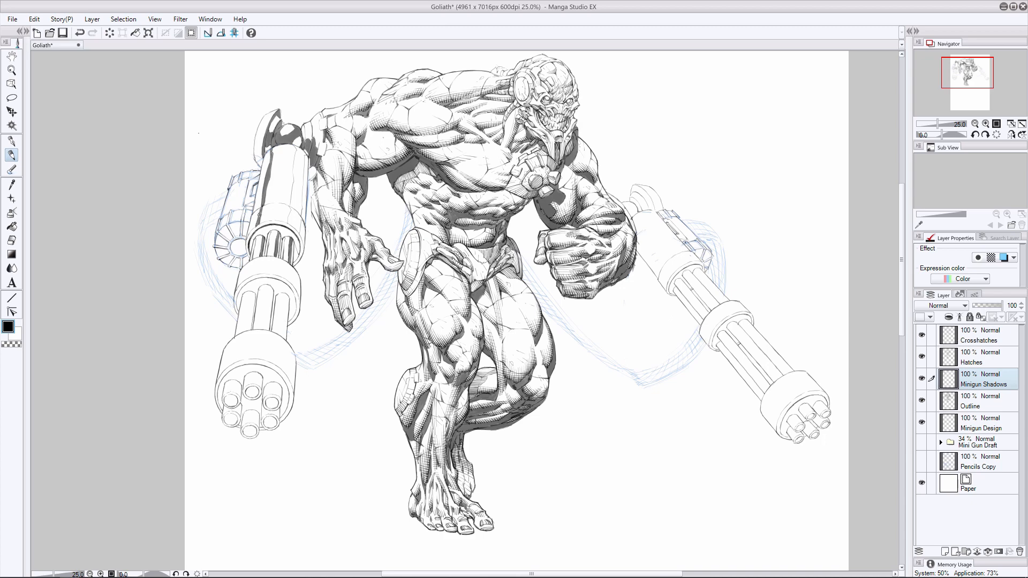
# - Widen and fill the dark shadow band along the arm-facing side of the left minigun's main housing
pyautogui.moveTo(296, 146); pyautogui.dragTo(295, 215)
pyautogui.moveTo(298, 177)
pyautogui.mouseDown()
pyautogui.moveTo(292, 212)
pyautogui.moveTo(298, 191)
pyautogui.moveTo(298, 204)
pyautogui.mouseUp()
pyautogui.moveTo(301, 154); pyautogui.dragTo(294, 183)
pyautogui.moveTo(300, 150)
pyautogui.mouseDown()
pyautogui.moveTo(295, 174)
pyautogui.moveTo(302, 153)
pyautogui.mouseUp()
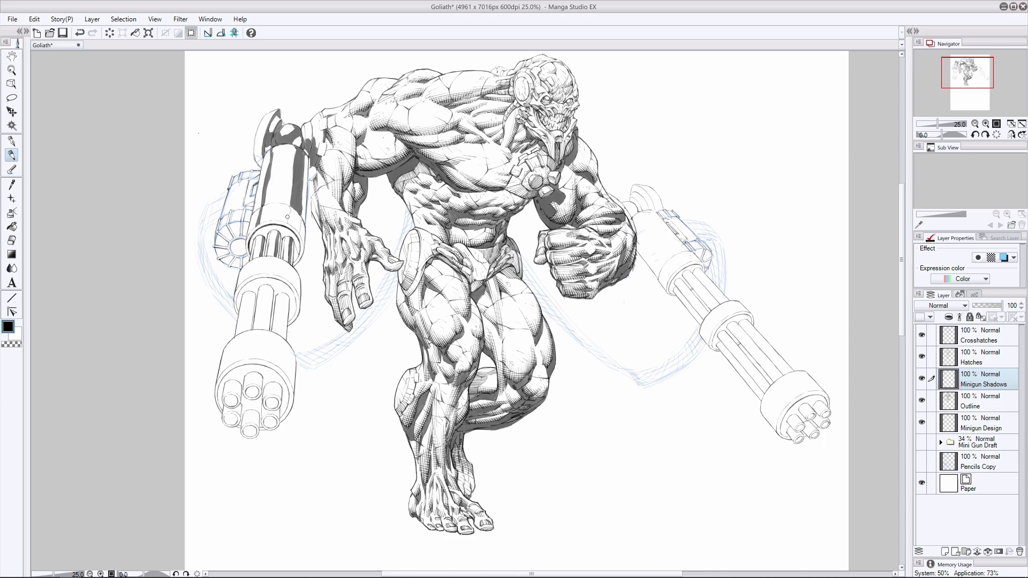
# - Ink shadows on the left minigun's upper collar and between its lower barrels
pyautogui.moveTo(290, 206)
pyautogui.mouseDown()
pyautogui.moveTo(300, 219)
pyautogui.moveTo(279, 256)
pyautogui.mouseUp()
pyautogui.moveTo(295, 245); pyautogui.dragTo(285, 279)
pyautogui.moveTo(298, 273)
pyautogui.mouseDown()
pyautogui.moveTo(295, 290)
pyautogui.moveTo(248, 263)
pyautogui.moveTo(269, 329)
pyautogui.moveTo(253, 331)
pyautogui.mouseUp()
pyautogui.press('e')
pyautogui.press('p')
pyautogui.moveTo(261, 286); pyautogui.dragTo(284, 335)
pyautogui.moveTo(279, 295)
pyautogui.mouseDown()
pyautogui.moveTo(272, 336)
pyautogui.moveTo(247, 330)
pyautogui.mouseUp()
pyautogui.press('e')
pyautogui.click(12, 155)
pyautogui.moveTo(244, 293); pyautogui.dragTo(237, 334)
pyautogui.moveTo(239, 323); pyautogui.dragTo(237, 335)
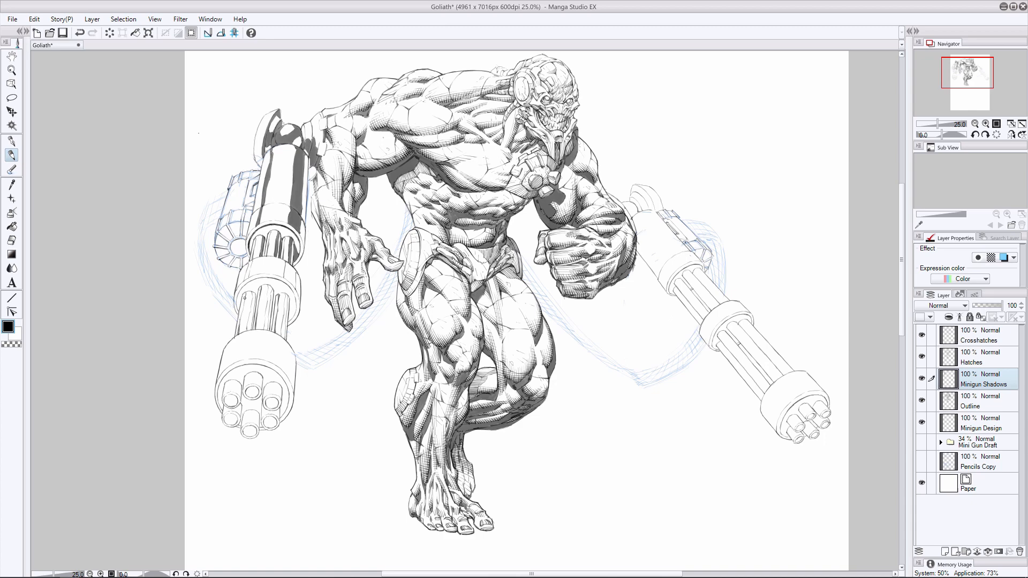
# - Shade the left minigun's middle ring and deepen the blacks between its lower barrels
pyautogui.moveTo(246, 294); pyautogui.dragTo(243, 316)
pyautogui.moveTo(253, 280)
pyautogui.mouseDown()
pyautogui.moveTo(236, 309)
pyautogui.moveTo(265, 278)
pyautogui.moveTo(293, 294)
pyautogui.mouseUp()
pyautogui.moveTo(294, 294)
pyautogui.mouseDown()
pyautogui.moveTo(291, 319)
pyautogui.moveTo(298, 306)
pyautogui.mouseUp()
pyautogui.hotkey('ctrl', 'z')
pyautogui.hotkey('ctrl', 'z')
pyautogui.moveTo(285, 267); pyautogui.dragTo(295, 269)
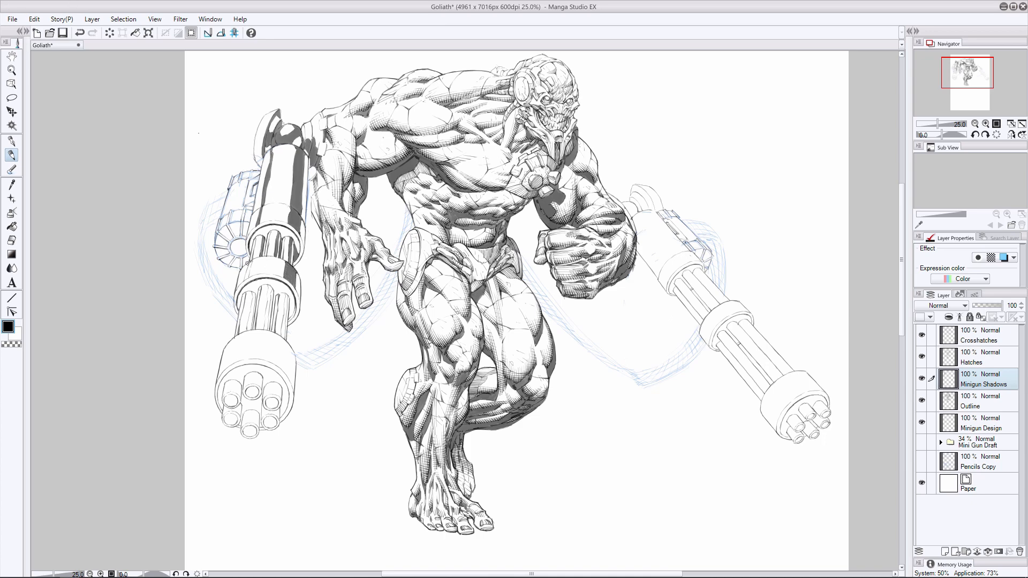
pyautogui.moveTo(268, 291)
pyautogui.mouseDown()
pyautogui.moveTo(265, 325)
pyautogui.moveTo(286, 297)
pyautogui.moveTo(282, 337)
pyautogui.mouseUp()
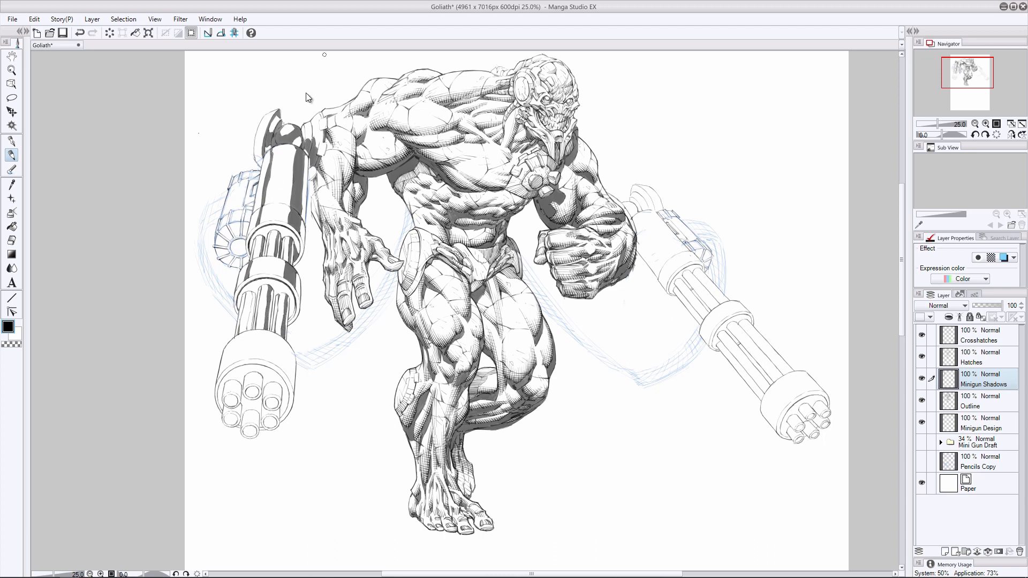
pyautogui.moveTo(253, 292); pyautogui.dragTo(250, 332)
pyautogui.moveTo(252, 296); pyautogui.dragTo(251, 316)
pyautogui.click(11, 240)
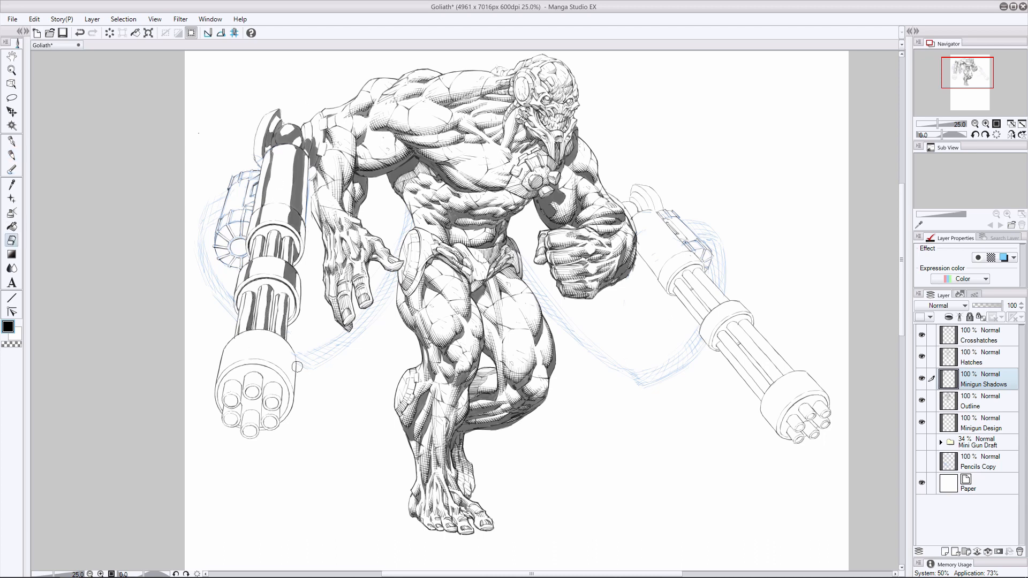
# - Add shadows to the left minigun's ammo drum and fill its six muzzle openings with black
pyautogui.click(12, 155)
pyautogui.moveTo(245, 209)
pyautogui.mouseDown()
pyautogui.moveTo(243, 235)
pyautogui.moveTo(219, 236)
pyautogui.moveTo(234, 189)
pyautogui.moveTo(243, 234)
pyautogui.moveTo(216, 248)
pyautogui.moveTo(262, 274)
pyautogui.moveTo(230, 267)
pyautogui.mouseUp()
pyautogui.hotkey('ctrl', 'z')
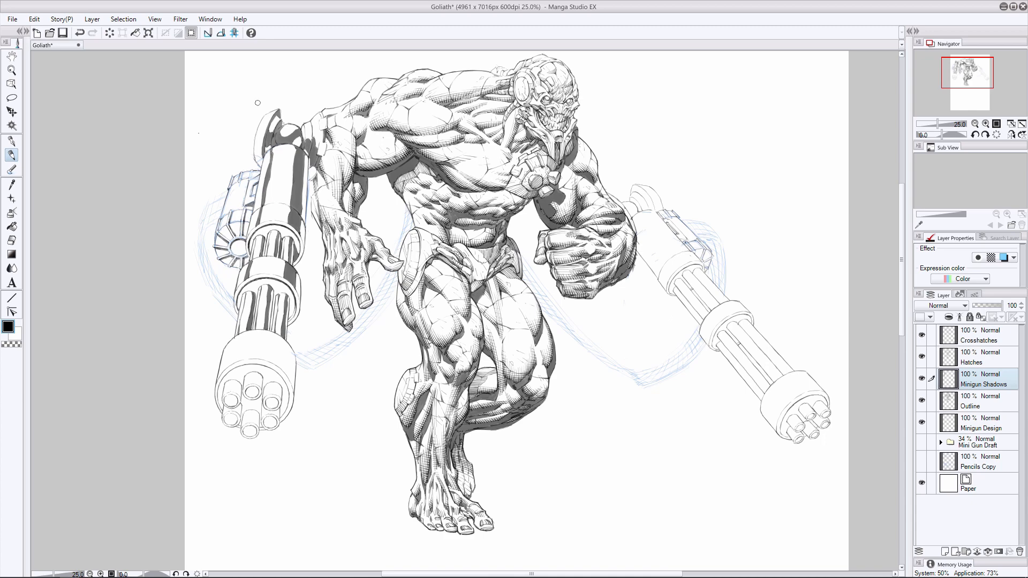
pyautogui.moveTo(274, 294)
pyautogui.mouseDown()
pyautogui.moveTo(270, 331)
pyautogui.moveTo(252, 310)
pyautogui.moveTo(253, 329)
pyautogui.moveTo(289, 317)
pyautogui.mouseUp()
pyautogui.hotkey('ctrl', 'z')
pyautogui.moveTo(248, 393)
pyautogui.mouseDown()
pyautogui.moveTo(274, 404)
pyautogui.moveTo(268, 423)
pyautogui.mouseUp()
pyautogui.hotkey('ctrl', 'z')
pyautogui.moveTo(244, 429); pyautogui.dragTo(248, 433)
pyautogui.moveTo(228, 397); pyautogui.dragTo(228, 403)
pyautogui.moveTo(227, 416); pyautogui.dragTo(234, 421)
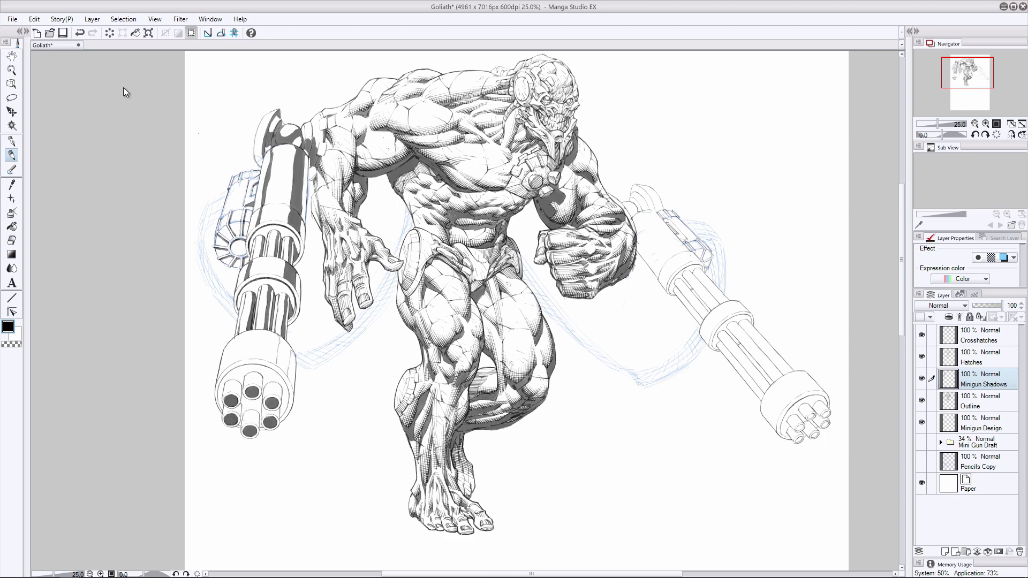
# - Shade the left minigun's muzzle housing and muzzle tubes, and darken the segments of its ammo drum
pyautogui.moveTo(234, 336); pyautogui.dragTo(228, 368)
pyautogui.moveTo(281, 338); pyautogui.dragTo(284, 371)
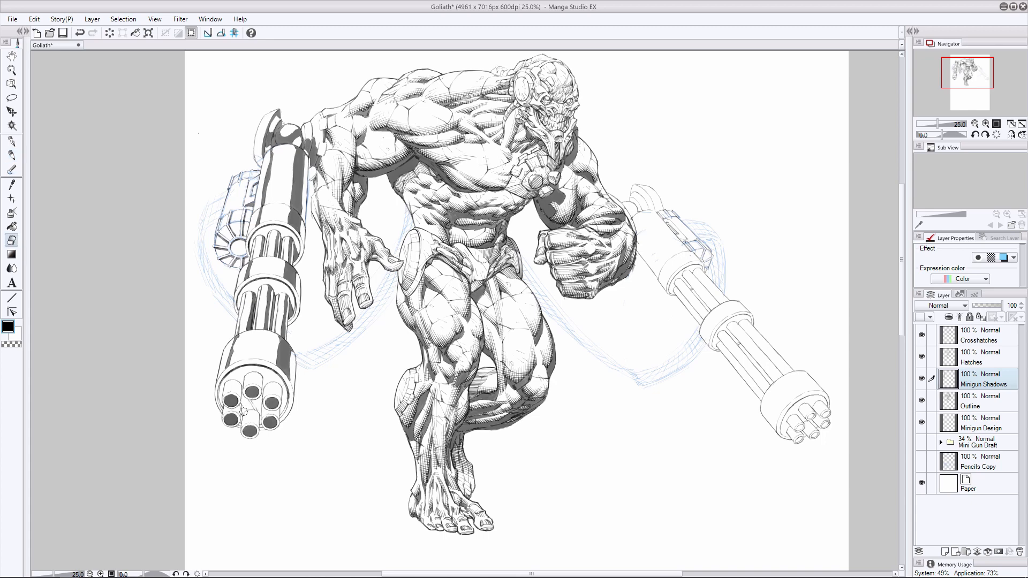
pyautogui.moveTo(242, 405)
pyautogui.mouseDown()
pyautogui.moveTo(242, 395)
pyautogui.moveTo(260, 414)
pyautogui.mouseUp()
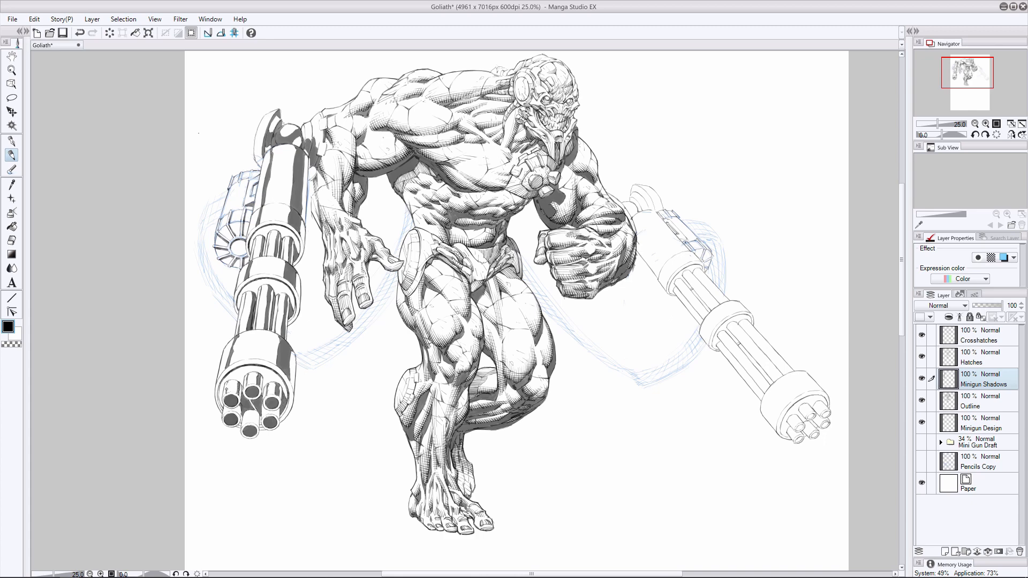
pyautogui.moveTo(256, 422); pyautogui.dragTo(257, 410)
pyautogui.moveTo(249, 180)
pyautogui.mouseDown()
pyautogui.moveTo(252, 171)
pyautogui.moveTo(224, 217)
pyautogui.mouseUp()
# - Ink black shadow bands along the right minigun's main housing
pyautogui.moveTo(606, 192); pyautogui.dragTo(683, 249)
pyautogui.moveTo(654, 215)
pyautogui.mouseDown()
pyautogui.moveTo(684, 250)
pyautogui.moveTo(677, 246)
pyautogui.moveTo(659, 273)
pyautogui.mouseUp()
pyautogui.moveTo(637, 230)
pyautogui.mouseDown()
pyautogui.moveTo(651, 256)
pyautogui.moveTo(657, 226)
pyautogui.moveTo(684, 282)
pyautogui.moveTo(659, 275)
pyautogui.moveTo(686, 255)
pyautogui.moveTo(660, 276)
pyautogui.moveTo(693, 305)
pyautogui.moveTo(696, 288)
pyautogui.moveTo(707, 313)
pyautogui.mouseUp()
pyautogui.moveTo(684, 273); pyautogui.dragTo(711, 308)
pyautogui.press('e')
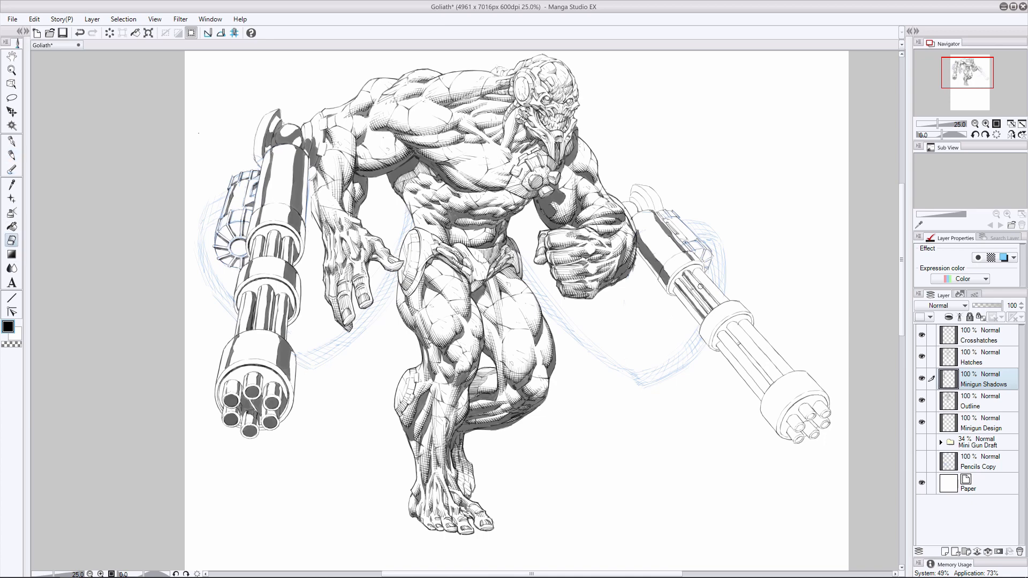
# - Ink shadows between the right minigun's upper barrels and on its middle ring
pyautogui.press('p')
pyautogui.moveTo(694, 270)
pyautogui.mouseDown()
pyautogui.moveTo(727, 301)
pyautogui.moveTo(696, 316)
pyautogui.moveTo(701, 324)
pyautogui.mouseUp()
pyautogui.click(12, 239)
pyautogui.moveTo(673, 291)
pyautogui.mouseDown()
pyautogui.moveTo(710, 339)
pyautogui.moveTo(744, 300)
pyautogui.moveTo(737, 311)
pyautogui.mouseUp()
pyautogui.click(12, 155)
pyautogui.hotkey('ctrl', 'z')
pyautogui.moveTo(731, 302); pyautogui.dragTo(741, 312)
pyautogui.moveTo(727, 307); pyautogui.dragTo(733, 301)
# - Ink long shadow strokes along the right minigun's lower barrels on the Minigun Shadows layer
pyautogui.moveTo(721, 336); pyautogui.dragTo(761, 388)
pyautogui.moveTo(722, 333)
pyautogui.mouseDown()
pyautogui.moveTo(748, 363)
pyautogui.moveTo(717, 343)
pyautogui.moveTo(746, 381)
pyautogui.moveTo(718, 347)
pyautogui.moveTo(761, 397)
pyautogui.mouseUp()
pyautogui.moveTo(717, 345); pyautogui.dragTo(756, 390)
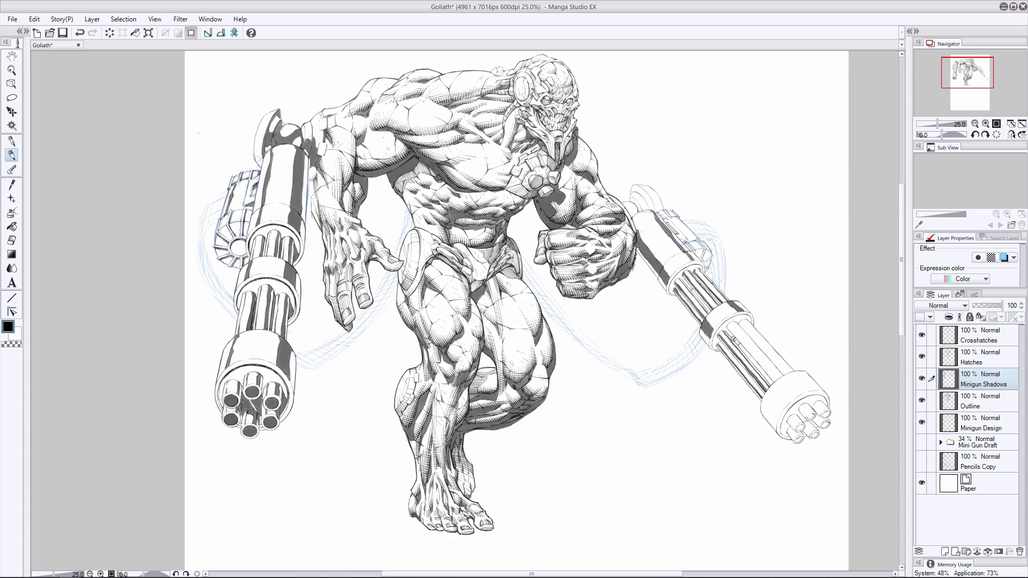
pyautogui.press('e')
pyautogui.click(983, 426)
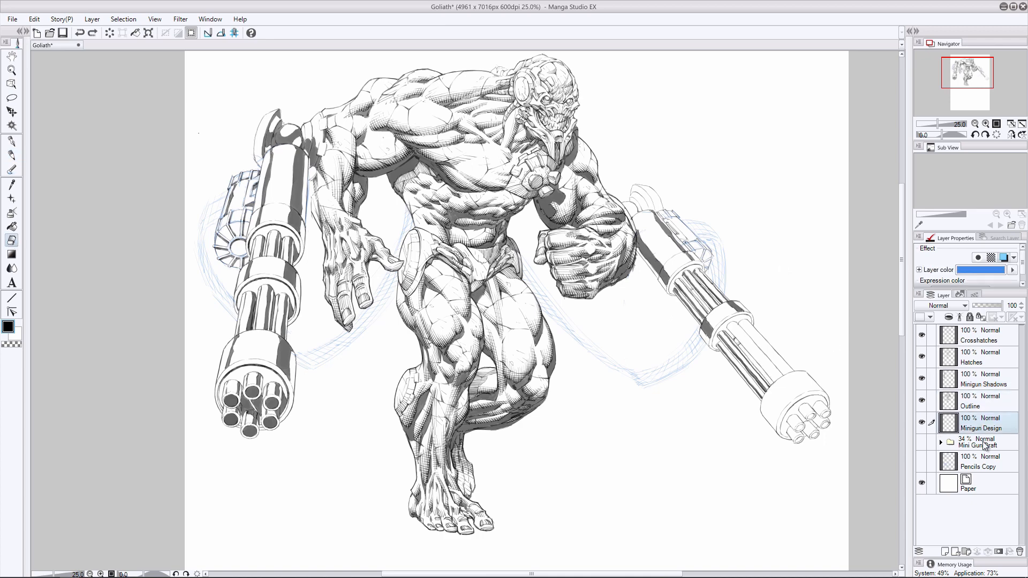
pyautogui.click(982, 381)
pyautogui.press('p')
pyautogui.moveTo(733, 338); pyautogui.dragTo(771, 384)
pyautogui.moveTo(733, 340); pyautogui.dragTo(763, 374)
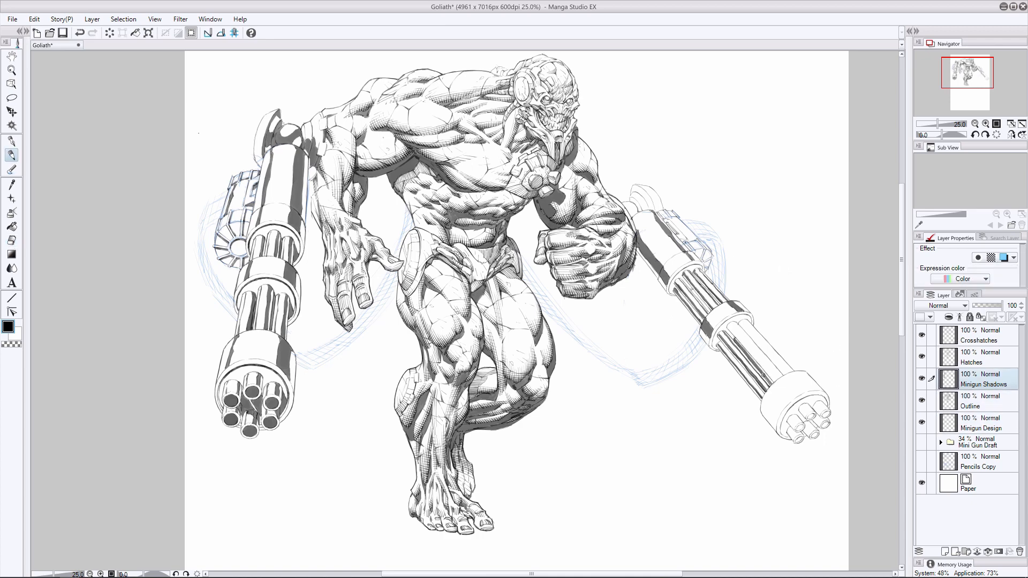
# - Deepen the blacks between the right minigun's lower barrels and add shadow bands to its muzzle housing
pyautogui.moveTo(729, 325); pyautogui.dragTo(743, 343)
pyautogui.hotkey('ctrl', 'z')
pyautogui.moveTo(686, 283); pyautogui.dragTo(769, 381)
pyautogui.press('e')
pyautogui.click(12, 155)
pyautogui.moveTo(732, 336); pyautogui.dragTo(770, 381)
pyautogui.moveTo(741, 341); pyautogui.dragTo(774, 379)
pyautogui.moveTo(743, 342); pyautogui.dragTo(775, 380)
pyautogui.moveTo(734, 322); pyautogui.dragTo(784, 373)
pyautogui.hotkey('ctrl', 'z')
pyautogui.moveTo(740, 324)
pyautogui.mouseDown()
pyautogui.moveTo(792, 372)
pyautogui.moveTo(766, 404)
pyautogui.moveTo(774, 420)
pyautogui.moveTo(763, 417)
pyautogui.moveTo(770, 415)
pyautogui.mouseUp()
pyautogui.hotkey('ctrl', 'z')
pyautogui.click(13, 241)
pyautogui.click(12, 156)
pyautogui.press('e')
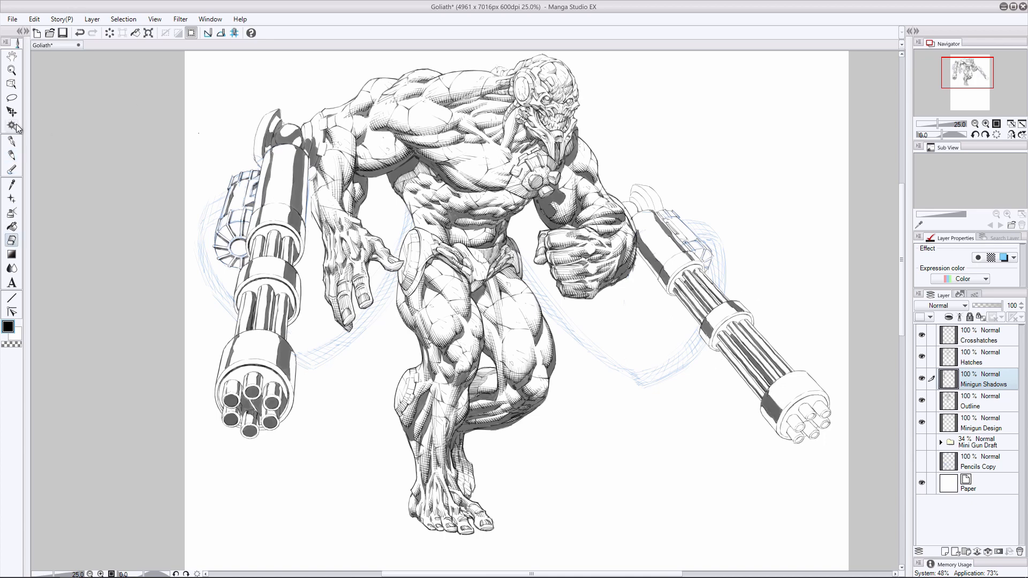
pyautogui.click(12, 155)
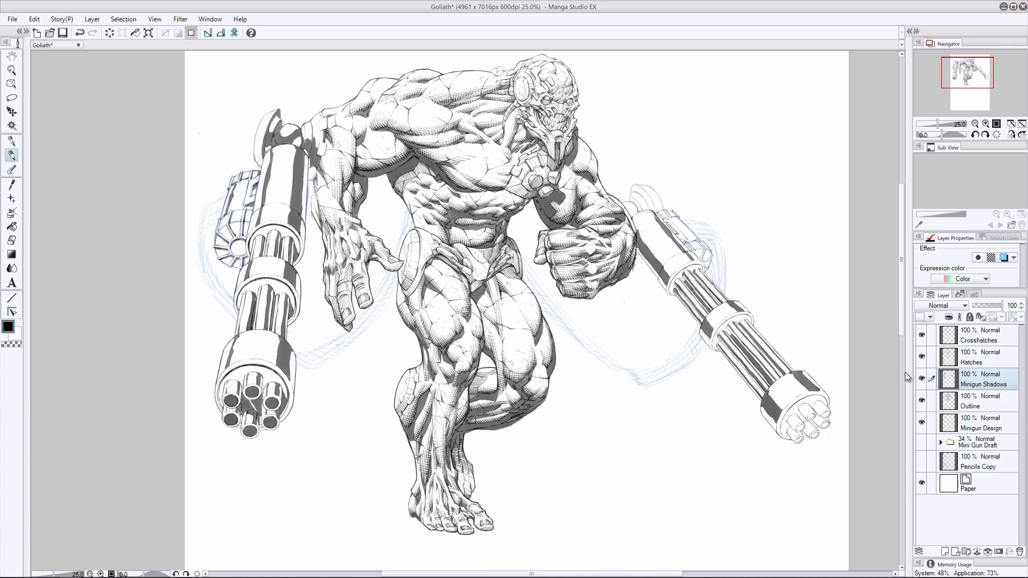
# - Rework the shadow along the outer edge of the right minigun's muzzle housing
pyautogui.hotkey('ctrl', 'z')
pyautogui.moveTo(794, 375); pyautogui.dragTo(813, 391)
pyautogui.press('e')
pyautogui.press('p')
pyautogui.press('e')
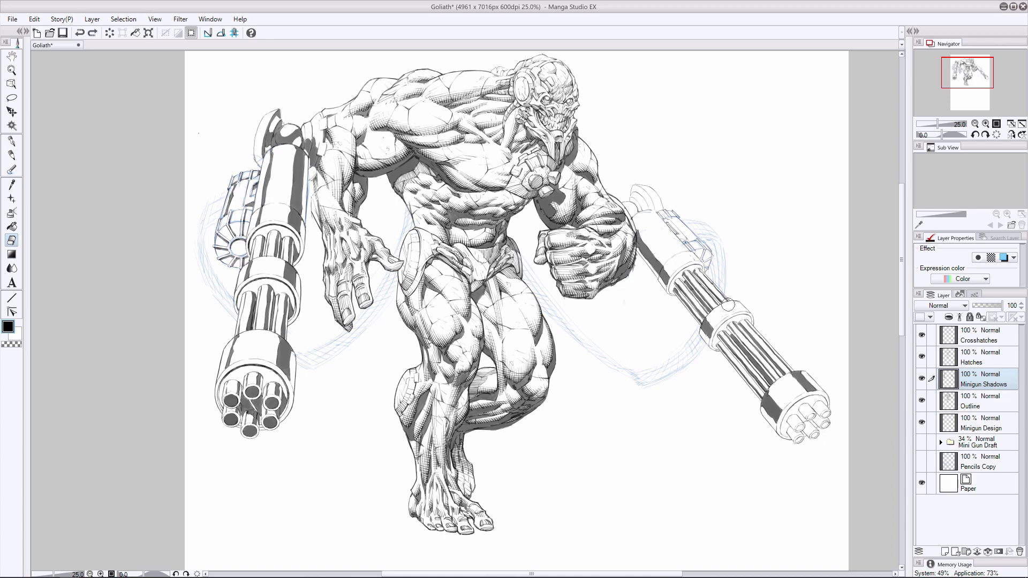
pyautogui.press('p')
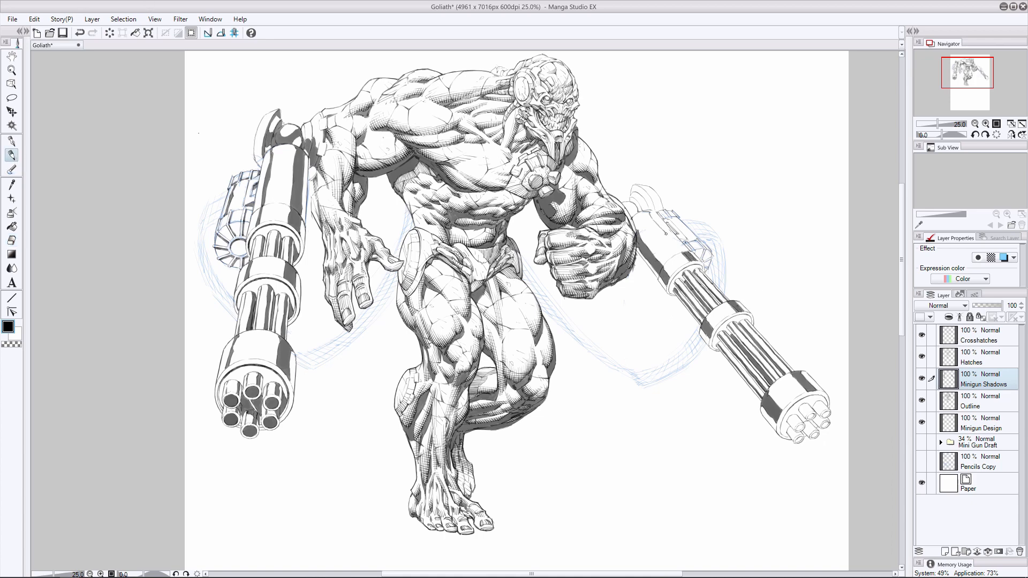
# - Refine the shadows on the right minigun's main housing, ammo drum and middle ring
pyautogui.moveTo(645, 211)
pyautogui.mouseDown()
pyautogui.moveTo(683, 251)
pyautogui.moveTo(690, 235)
pyautogui.moveTo(700, 254)
pyautogui.moveTo(736, 244)
pyautogui.moveTo(707, 251)
pyautogui.moveTo(708, 264)
pyautogui.moveTo(686, 261)
pyautogui.moveTo(695, 265)
pyautogui.moveTo(668, 291)
pyautogui.mouseUp()
pyautogui.hotkey('ctrl', 'z')
pyautogui.hotkey('ctrl', 'z')
pyautogui.moveTo(749, 317)
pyautogui.mouseDown()
pyautogui.moveTo(718, 329)
pyautogui.moveTo(715, 343)
pyautogui.mouseUp()
pyautogui.click(14, 242)
pyautogui.press('p')
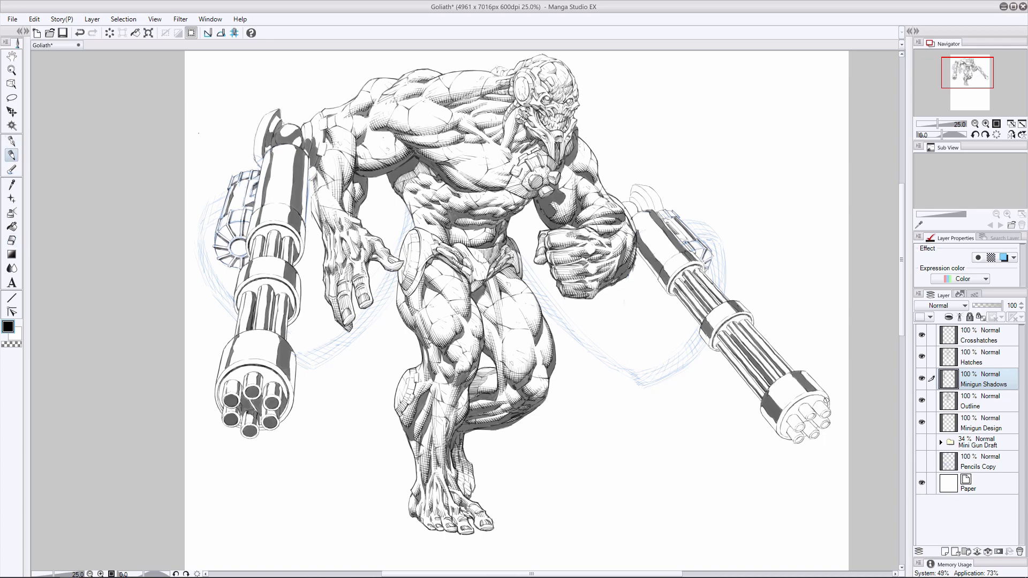
# - Shade the right minigun's muzzle tubes and openings, and add shadows to its mount
pyautogui.moveTo(803, 402)
pyautogui.mouseDown()
pyautogui.moveTo(781, 431)
pyautogui.moveTo(775, 422)
pyautogui.moveTo(785, 432)
pyautogui.moveTo(822, 426)
pyautogui.mouseUp()
pyautogui.click(13, 241)
pyautogui.click(14, 158)
pyautogui.moveTo(802, 425); pyautogui.dragTo(802, 429)
pyautogui.moveTo(816, 432)
pyautogui.mouseDown()
pyautogui.moveTo(788, 432)
pyautogui.moveTo(805, 429)
pyautogui.mouseUp()
pyautogui.hotkey('ctrl', 'z')
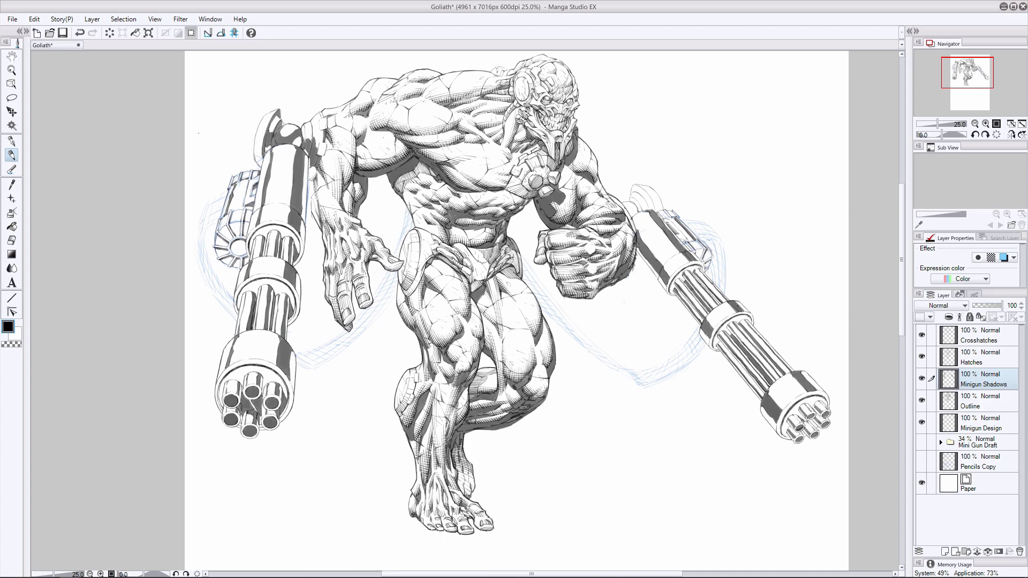
pyautogui.moveTo(636, 208); pyautogui.dragTo(662, 212)
pyautogui.hotkey('ctrl', 'z')
# - Save the drawing and hide the Minigun Design layer
pyautogui.hotkey('ctrl', 's')
pyautogui.click(921, 422)
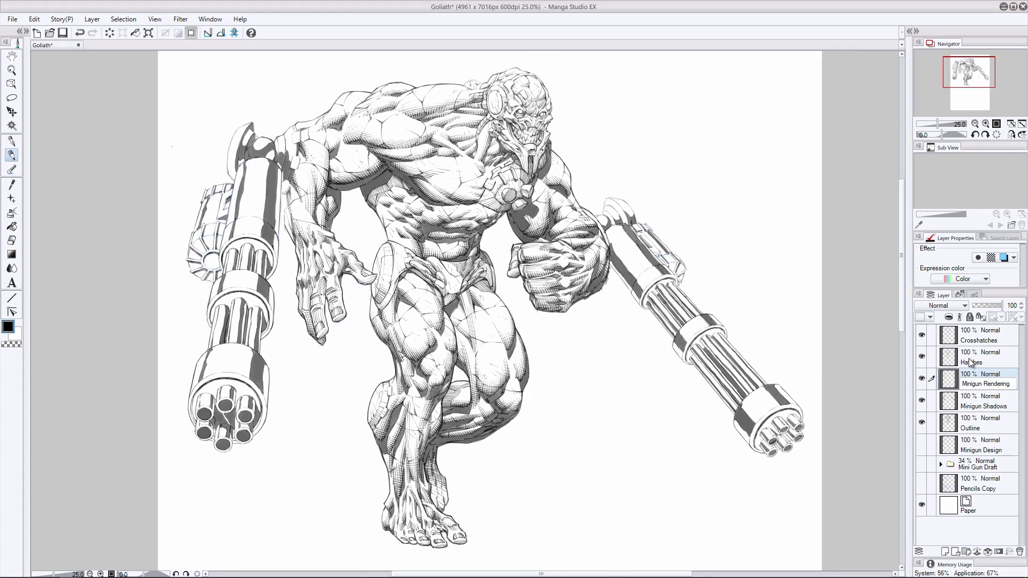
# - Start thin hatch lines beside the dark arm-side band of the left minigun's housing on the Minigun Rendering layer
pyautogui.moveTo(346, 222); pyautogui.dragTo(416, 235)
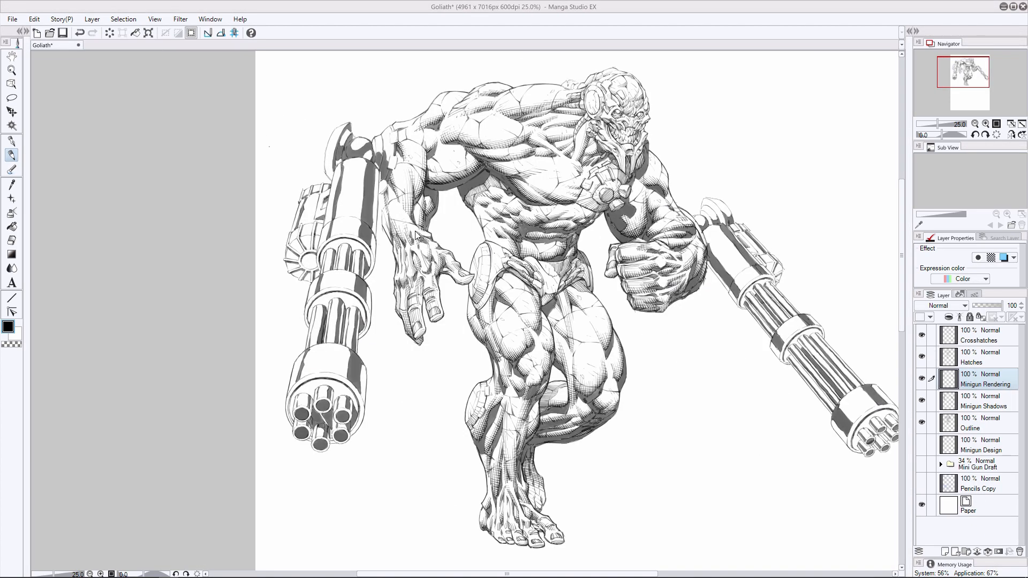
pyautogui.moveTo(364, 162); pyautogui.dragTo(358, 219)
pyautogui.press('e')
pyautogui.press('p')
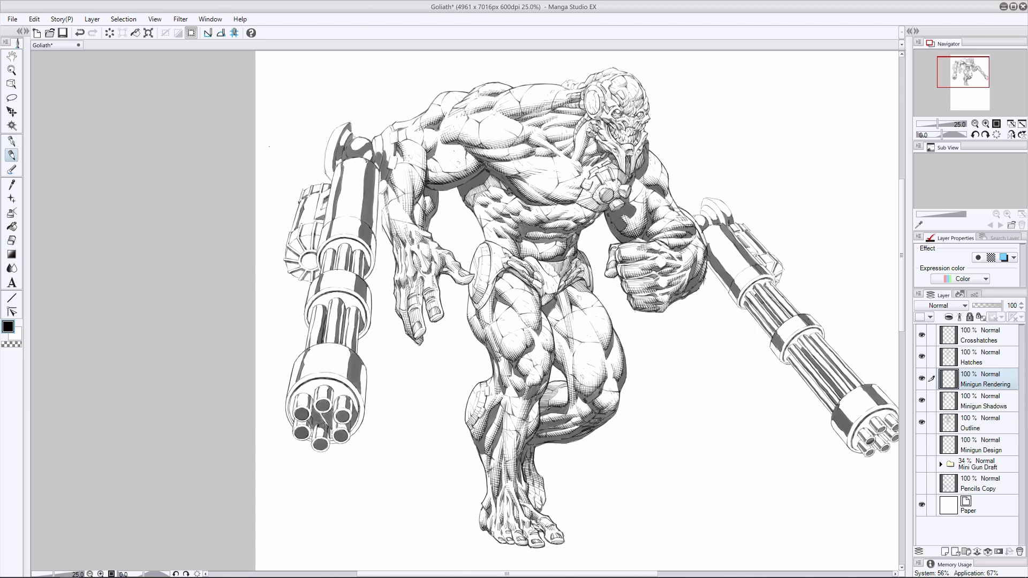
pyautogui.moveTo(364, 182); pyautogui.dragTo(360, 220)
pyautogui.moveTo(364, 167); pyautogui.dragTo(359, 219)
pyautogui.hotkey('ctrl', 'z')
pyautogui.moveTo(360, 183); pyautogui.dragTo(357, 219)
# - Extend the hatching along both edges of the arm-side shadow band on the left minigun's housing
pyautogui.click(12, 241)
pyautogui.click(12, 156)
pyautogui.moveTo(361, 159)
pyautogui.mouseDown()
pyautogui.moveTo(357, 218)
pyautogui.moveTo(362, 181)
pyautogui.mouseUp()
pyautogui.moveTo(363, 170); pyautogui.dragTo(358, 219)
pyautogui.moveTo(359, 183); pyautogui.dragTo(355, 219)
pyautogui.moveTo(376, 167); pyautogui.dragTo(374, 187)
pyautogui.moveTo(375, 181); pyautogui.dragTo(372, 223)
pyautogui.moveTo(377, 172); pyautogui.dragTo(374, 233)
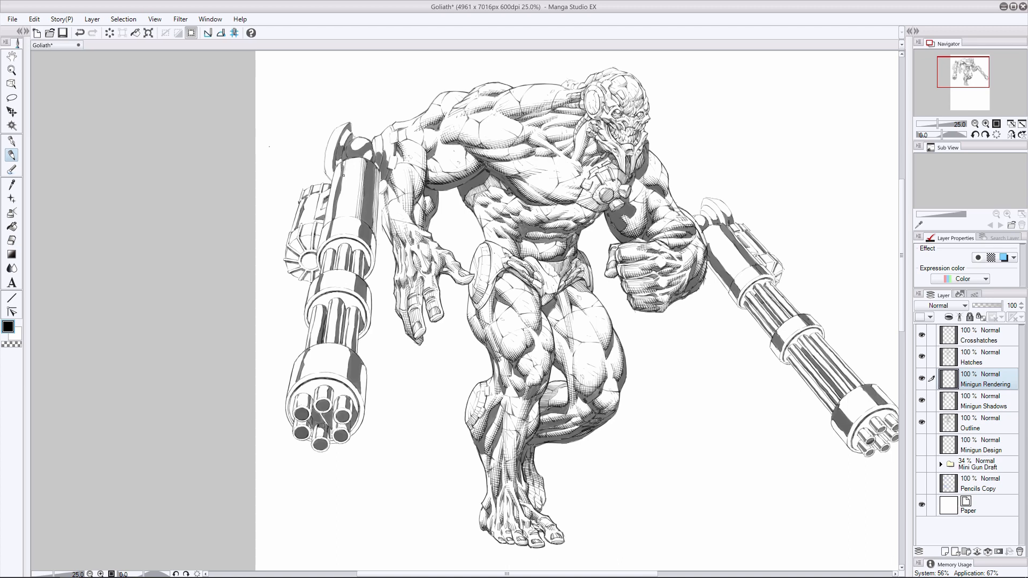
# - Hatch beside the outer shadow band of the left minigun's housing and undo the stray strokes
pyautogui.moveTo(344, 165); pyautogui.dragTo(336, 217)
pyautogui.moveTo(339, 170); pyautogui.dragTo(337, 187)
pyautogui.moveTo(340, 162); pyautogui.dragTo(329, 222)
pyautogui.hotkey('ctrl', 'z')
pyautogui.moveTo(336, 182); pyautogui.dragTo(333, 230)
pyautogui.hotkey('ctrl', 'z')
pyautogui.hotkey('ctrl', 'z')
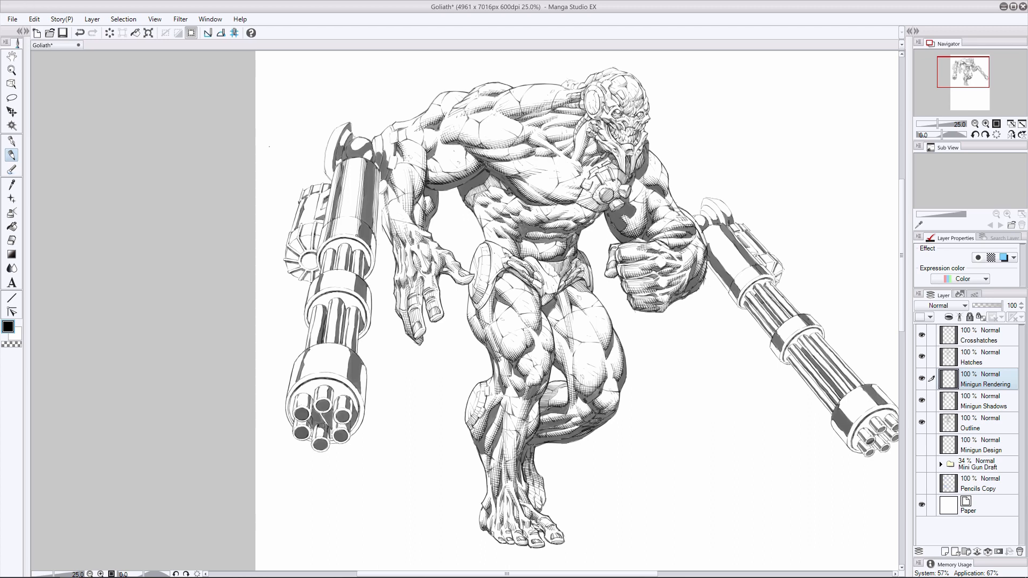
# - Add fine rendering lines down both outer sides of the left minigun's housing and near its lower collar
pyautogui.moveTo(374, 233); pyautogui.dragTo(370, 250)
pyautogui.hotkey('ctrl', 'z')
pyautogui.hotkey('ctrl', 'z')
pyautogui.click(371, 236)
pyautogui.moveTo(334, 169); pyautogui.dragTo(324, 219)
pyautogui.moveTo(377, 175); pyautogui.dragTo(379, 241)
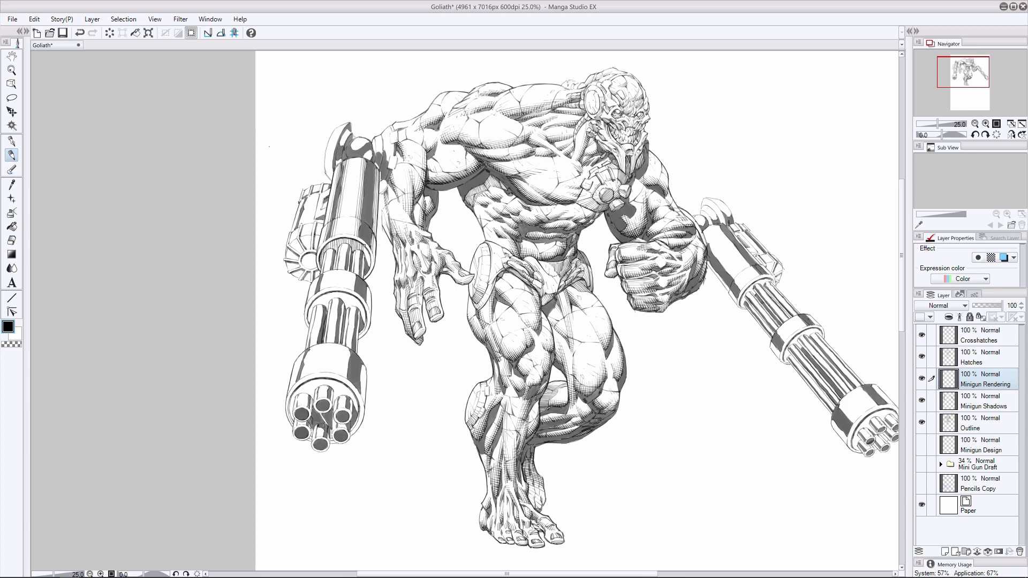
# - Hatch the left minigun's upper barrels and the arm-facing edge of its middle collar on the Minigun Rendering layer
pyautogui.moveTo(332, 250); pyautogui.dragTo(328, 270)
pyautogui.moveTo(332, 250)
pyautogui.mouseDown()
pyautogui.moveTo(324, 272)
pyautogui.moveTo(345, 262)
pyautogui.moveTo(358, 276)
pyautogui.moveTo(330, 245)
pyautogui.moveTo(366, 261)
pyautogui.moveTo(334, 248)
pyautogui.moveTo(320, 266)
pyautogui.moveTo(352, 243)
pyautogui.moveTo(368, 260)
pyautogui.moveTo(353, 290)
pyautogui.mouseUp()
pyautogui.hotkey('ctrl', 'z')
pyautogui.click(11, 241)
pyautogui.press('p')
pyautogui.moveTo(365, 287); pyautogui.dragTo(369, 308)
pyautogui.moveTo(365, 287); pyautogui.dragTo(367, 302)
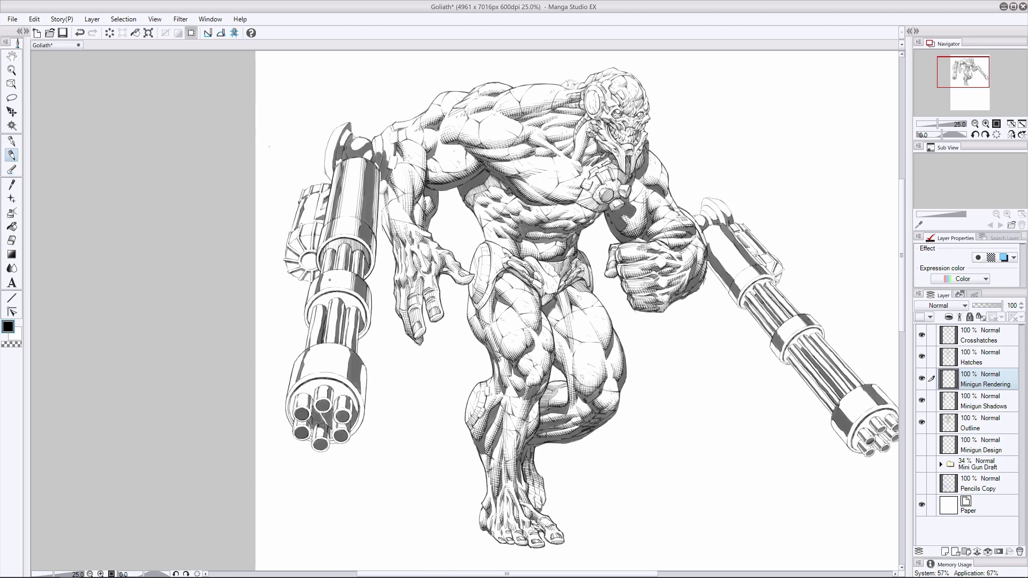
# - Draw fine rendering lines down the left minigun's lower barrels, between the middle collar and the muzzle housing, undoing stray strokes
pyautogui.moveTo(326, 272); pyautogui.dragTo(314, 294)
pyautogui.hotkey('ctrl', 'z')
pyautogui.hotkey('ctrl', 'z')
pyautogui.moveTo(315, 286); pyautogui.dragTo(319, 333)
pyautogui.moveTo(322, 306); pyautogui.dragTo(315, 343)
pyautogui.moveTo(320, 304); pyautogui.dragTo(313, 347)
pyautogui.moveTo(337, 297); pyautogui.dragTo(332, 342)
pyautogui.hotkey('ctrl', 'z')
pyautogui.hotkey('ctrl', 'z')
pyautogui.hotkey('ctrl', 'z')
pyautogui.hotkey('ctrl', 'z')
pyautogui.moveTo(323, 304); pyautogui.dragTo(319, 333)
pyautogui.moveTo(322, 306)
pyautogui.mouseDown()
pyautogui.moveTo(315, 344)
pyautogui.moveTo(335, 325)
pyautogui.moveTo(333, 343)
pyautogui.mouseUp()
pyautogui.moveTo(338, 301); pyautogui.dragTo(334, 342)
pyautogui.hotkey('ctrl', 'z')
pyautogui.hotkey('ctrl', 'z')
pyautogui.moveTo(337, 297)
pyautogui.mouseDown()
pyautogui.moveTo(332, 343)
pyautogui.moveTo(349, 349)
pyautogui.mouseUp()
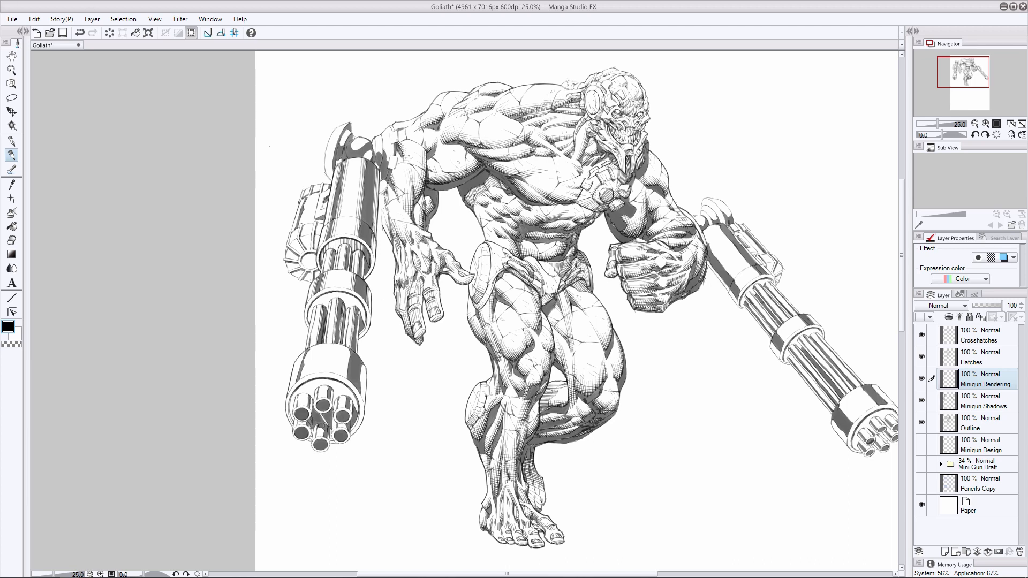
# - Refine the hatching on the left minigun's middle collar and along the outer edges of its lower barrels
pyautogui.moveTo(360, 310)
pyautogui.mouseDown()
pyautogui.moveTo(355, 343)
pyautogui.moveTo(357, 330)
pyautogui.moveTo(356, 342)
pyautogui.moveTo(308, 310)
pyautogui.moveTo(336, 296)
pyautogui.moveTo(366, 324)
pyautogui.mouseUp()
pyautogui.hotkey('ctrl', 'z')
pyautogui.hotkey('ctrl', 'z')
pyautogui.hotkey('ctrl', 'z')
pyautogui.hotkey('ctrl', 'z')
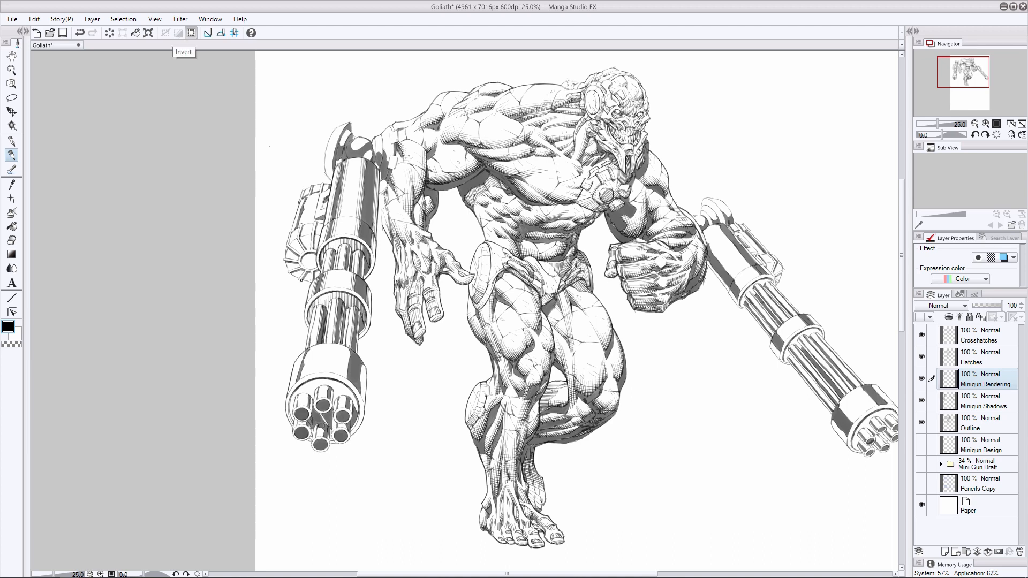
pyautogui.hotkey('ctrl', 'z')
pyautogui.moveTo(338, 247)
pyautogui.mouseDown()
pyautogui.moveTo(335, 267)
pyautogui.moveTo(320, 274)
pyautogui.moveTo(363, 278)
pyautogui.mouseUp()
pyautogui.moveTo(313, 308)
pyautogui.mouseDown()
pyautogui.moveTo(307, 338)
pyautogui.moveTo(322, 343)
pyautogui.mouseUp()
pyautogui.hotkey('ctrl', 'z')
pyautogui.moveTo(361, 313); pyautogui.dragTo(355, 355)
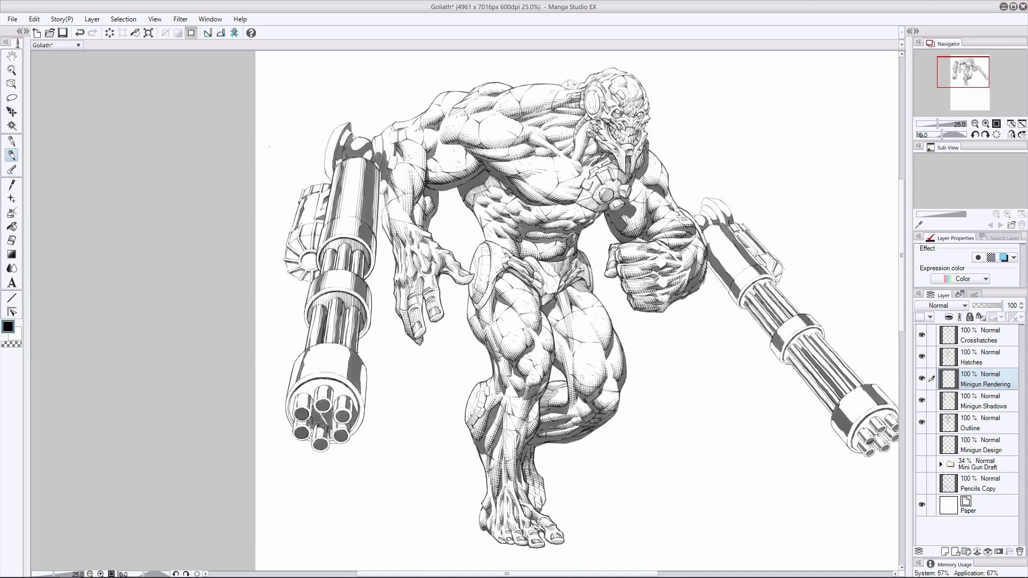
pyautogui.moveTo(354, 271)
pyautogui.mouseDown()
pyautogui.moveTo(370, 291)
pyautogui.moveTo(311, 285)
pyautogui.moveTo(370, 291)
pyautogui.mouseUp()
pyautogui.hotkey('ctrl', 'z')
pyautogui.hotkey('ctrl', 'z')
pyautogui.moveTo(309, 311); pyautogui.dragTo(305, 328)
# - Hatch the arm-facing side of the left minigun's muzzle housing, erasing rough edges and undoing unwanted strokes
pyautogui.press('e')
pyautogui.press('p')
pyautogui.moveTo(349, 350)
pyautogui.mouseDown()
pyautogui.moveTo(340, 375)
pyautogui.moveTo(362, 397)
pyautogui.mouseUp()
pyautogui.moveTo(366, 366); pyautogui.dragTo(360, 393)
pyautogui.press('e')
pyautogui.moveTo(348, 348); pyautogui.dragTo(344, 375)
pyautogui.moveTo(368, 367); pyautogui.dragTo(364, 391)
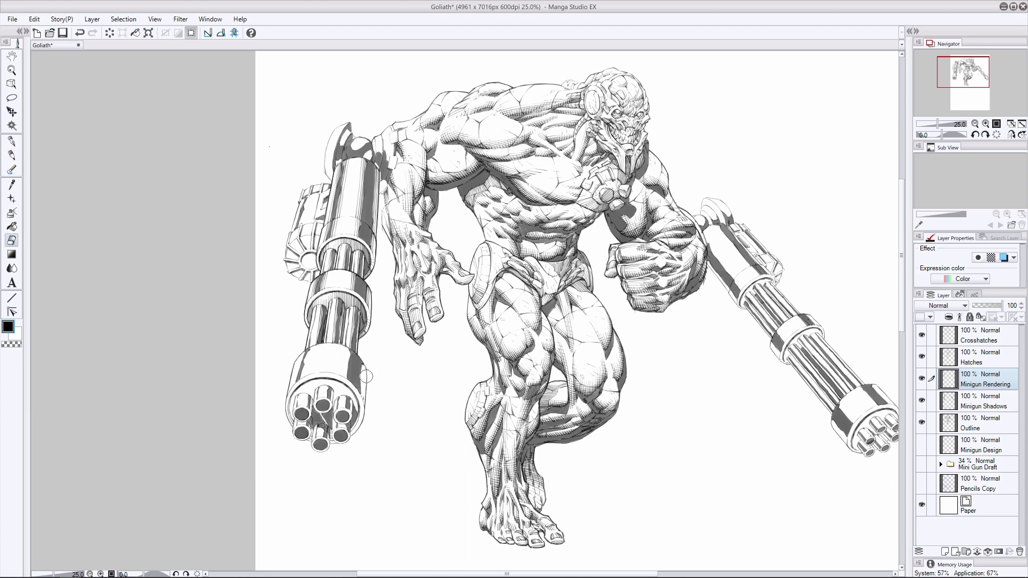
pyautogui.press('p')
pyautogui.moveTo(349, 351)
pyautogui.mouseDown()
pyautogui.moveTo(345, 378)
pyautogui.moveTo(339, 369)
pyautogui.moveTo(362, 398)
pyautogui.mouseUp()
pyautogui.hotkey('ctrl', 'z')
# - Add thin hatch lines to the outer side and upper edge of the left minigun's muzzle housing
pyautogui.hotkey('ctrl', 'z')
pyautogui.hotkey('ctrl', 'z')
pyautogui.hotkey('ctrl', 'z')
pyautogui.hotkey('ctrl', 'z')
pyautogui.hotkey('ctrl', 'z')
pyautogui.moveTo(308, 348); pyautogui.dragTo(301, 380)
pyautogui.moveTo(311, 348); pyautogui.dragTo(303, 376)
pyautogui.hotkey('ctrl', 'z')
pyautogui.hotkey('ctrl', 'z')
pyautogui.hotkey('ctrl', 'z')
pyautogui.hotkey('ctrl', 'z')
pyautogui.moveTo(310, 348); pyautogui.dragTo(307, 375)
pyautogui.hotkey('ctrl', 'z')
pyautogui.moveTo(304, 352); pyautogui.dragTo(298, 370)
pyautogui.moveTo(300, 358); pyautogui.dragTo(295, 383)
pyautogui.moveTo(323, 345)
pyautogui.mouseDown()
pyautogui.moveTo(346, 347)
pyautogui.moveTo(305, 353)
pyautogui.mouseUp()
pyautogui.moveTo(311, 348)
pyautogui.mouseDown()
pyautogui.moveTo(297, 360)
pyautogui.moveTo(312, 346)
pyautogui.mouseUp()
# - Render both outer edges of the left minigun's muzzle ring and begin shading around its barrel tips
pyautogui.hotkey('ctrl', 'z')
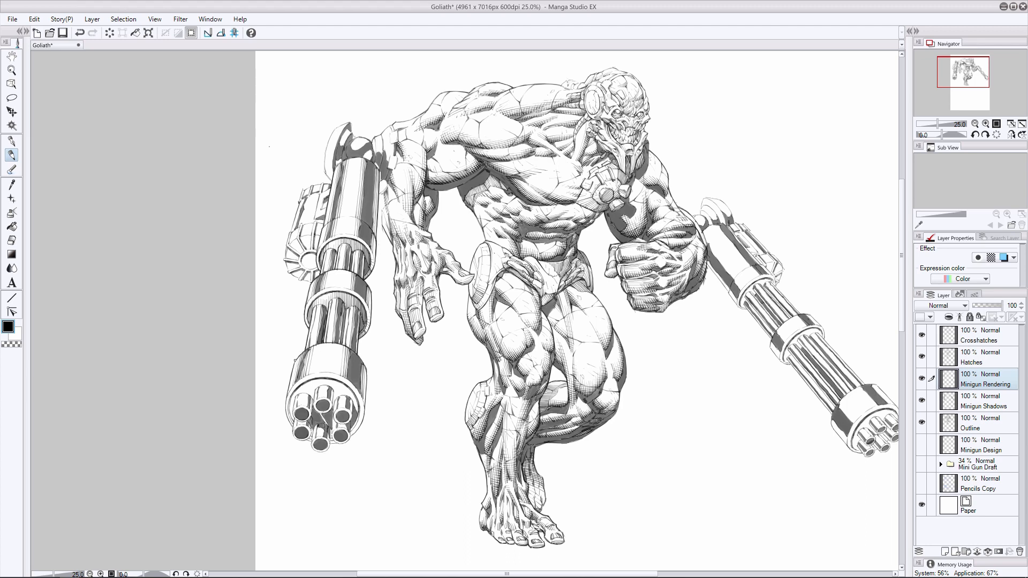
pyautogui.moveTo(288, 385); pyautogui.dragTo(292, 426)
pyautogui.moveTo(366, 369); pyautogui.dragTo(364, 398)
pyautogui.moveTo(364, 395); pyautogui.dragTo(351, 436)
pyautogui.hotkey('ctrl', 'z')
pyautogui.moveTo(332, 393); pyautogui.dragTo(332, 409)
pyautogui.moveTo(314, 389)
pyautogui.mouseDown()
pyautogui.moveTo(314, 411)
pyautogui.moveTo(331, 410)
pyautogui.moveTo(318, 384)
pyautogui.moveTo(344, 409)
pyautogui.moveTo(306, 406)
pyautogui.moveTo(297, 393)
pyautogui.moveTo(298, 407)
pyautogui.moveTo(339, 445)
pyautogui.moveTo(310, 448)
pyautogui.mouseUp()
pyautogui.press('e')
pyautogui.press('p')
pyautogui.hotkey('ctrl', 'z')
pyautogui.hotkey('ctrl', 'z')
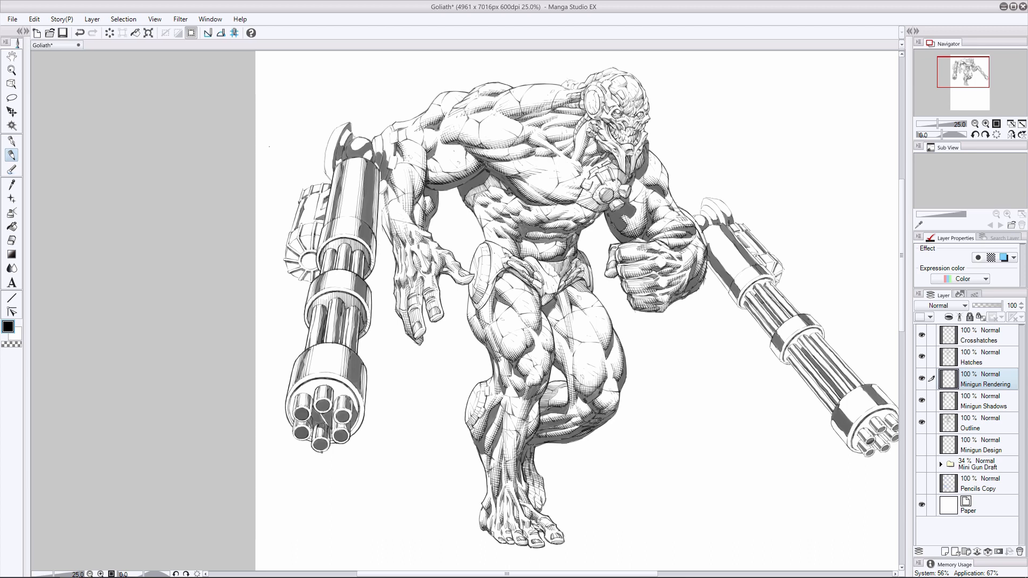
# - Hatch the barrel tips and the inner rim of the left minigun's muzzle, undoing the stray strokes
pyautogui.moveTo(294, 398); pyautogui.dragTo(292, 414)
pyautogui.moveTo(293, 409)
pyautogui.mouseDown()
pyautogui.moveTo(303, 422)
pyautogui.moveTo(312, 416)
pyautogui.mouseUp()
pyautogui.moveTo(312, 409)
pyautogui.mouseDown()
pyautogui.moveTo(294, 433)
pyautogui.moveTo(352, 420)
pyautogui.moveTo(296, 439)
pyautogui.moveTo(311, 437)
pyautogui.mouseUp()
pyautogui.hotkey('ctrl', 'z')
pyautogui.moveTo(291, 397)
pyautogui.mouseDown()
pyautogui.moveTo(292, 418)
pyautogui.moveTo(297, 387)
pyautogui.moveTo(331, 384)
pyautogui.moveTo(337, 402)
pyautogui.moveTo(348, 396)
pyautogui.mouseUp()
pyautogui.hotkey('ctrl', 'z')
pyautogui.moveTo(347, 387)
pyautogui.mouseDown()
pyautogui.moveTo(354, 401)
pyautogui.moveTo(347, 396)
pyautogui.mouseUp()
pyautogui.hotkey('ctrl', 'z')
pyautogui.hotkey('ctrl', 'z')
pyautogui.hotkey('ctrl', 'z')
pyautogui.hotkey('ctrl', 'z')
pyautogui.moveTo(348, 388); pyautogui.dragTo(357, 408)
pyautogui.moveTo(354, 396); pyautogui.dragTo(358, 413)
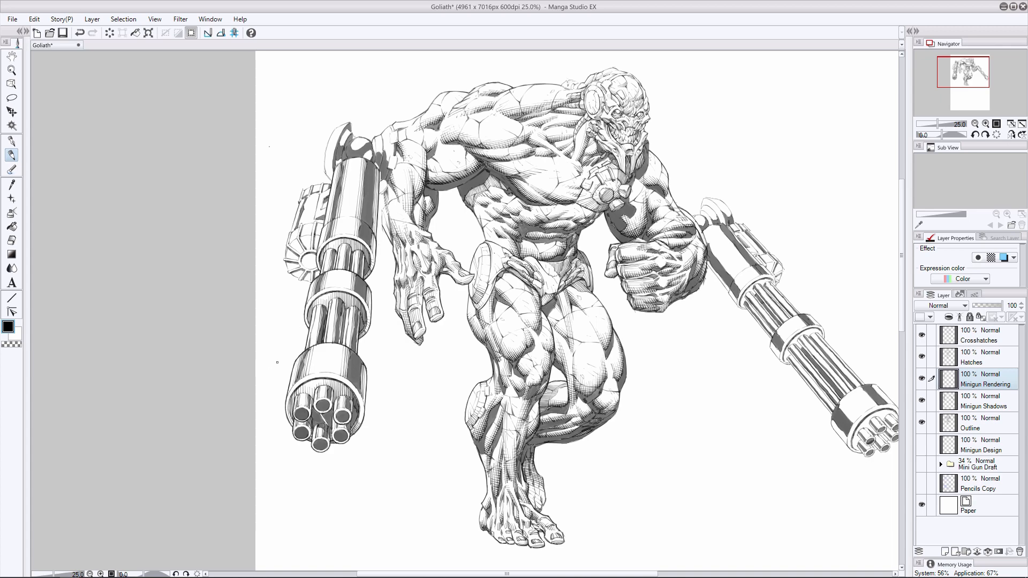
# - Render the lower edge of the left minigun's mount just above the housing, tidying the lines with the eraser
pyautogui.moveTo(369, 152); pyautogui.dragTo(350, 151)
pyautogui.press('e')
pyautogui.moveTo(370, 145); pyautogui.dragTo(365, 157)
pyautogui.press('p')
pyautogui.press('e')
pyautogui.press('p')
pyautogui.moveTo(377, 143); pyautogui.dragTo(379, 154)
pyautogui.hotkey('ctrl', 'z')
pyautogui.hotkey('ctrl', 'z')
# - Hatch the bracket joining the left minigun to the arm and undo the unwanted strokes
pyautogui.moveTo(381, 142); pyautogui.dragTo(386, 158)
pyautogui.moveTo(386, 145); pyautogui.dragTo(390, 161)
pyautogui.moveTo(392, 143); pyautogui.dragTo(380, 191)
pyautogui.hotkey('ctrl', 'z')
pyautogui.hotkey('ctrl', 'z')
pyautogui.hotkey('ctrl', 'z')
pyautogui.hotkey('ctrl', 'z')
pyautogui.moveTo(388, 181); pyautogui.dragTo(386, 188)
pyautogui.hotkey('ctrl', 'z')
pyautogui.press('e')
pyautogui.hotkey('ctrl', 'z')
pyautogui.click(15, 153)
pyautogui.hotkey('ctrl', 'z')
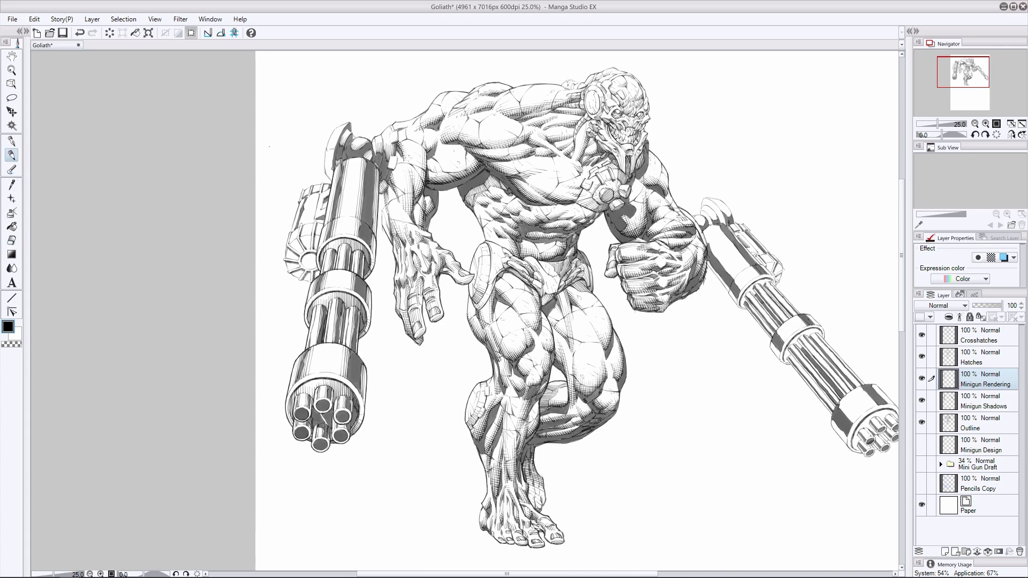
# - Shade the base of the left minigun's curved top mount, checking the Minigun Shadows layer and returning to Minigun Rendering
pyautogui.hotkey('ctrl', 'z')
pyautogui.moveTo(333, 150)
pyautogui.mouseDown()
pyautogui.moveTo(325, 172)
pyautogui.moveTo(332, 140)
pyautogui.mouseUp()
pyautogui.hotkey('ctrl', 'z')
pyautogui.hotkey('ctrl', 'z')
pyautogui.click(972, 404)
pyautogui.click(985, 383)
pyautogui.hotkey('ctrl', 'z')
# - Extend the hatching along the outer edge of the curved top mount and onto the arm-side bracket
pyautogui.hotkey('ctrl', 'z')
pyautogui.hotkey('ctrl', 'z')
pyautogui.hotkey('ctrl', 'z')
pyautogui.hotkey('ctrl', 'z')
pyautogui.hotkey('ctrl', 'z')
pyautogui.moveTo(328, 176); pyautogui.dragTo(331, 168)
pyautogui.moveTo(333, 131); pyautogui.dragTo(325, 172)
pyautogui.hotkey('ctrl', 'z')
pyautogui.moveTo(398, 157); pyautogui.dragTo(392, 170)
pyautogui.hotkey('ctrl', 'z')
pyautogui.hotkey('ctrl', 'z')
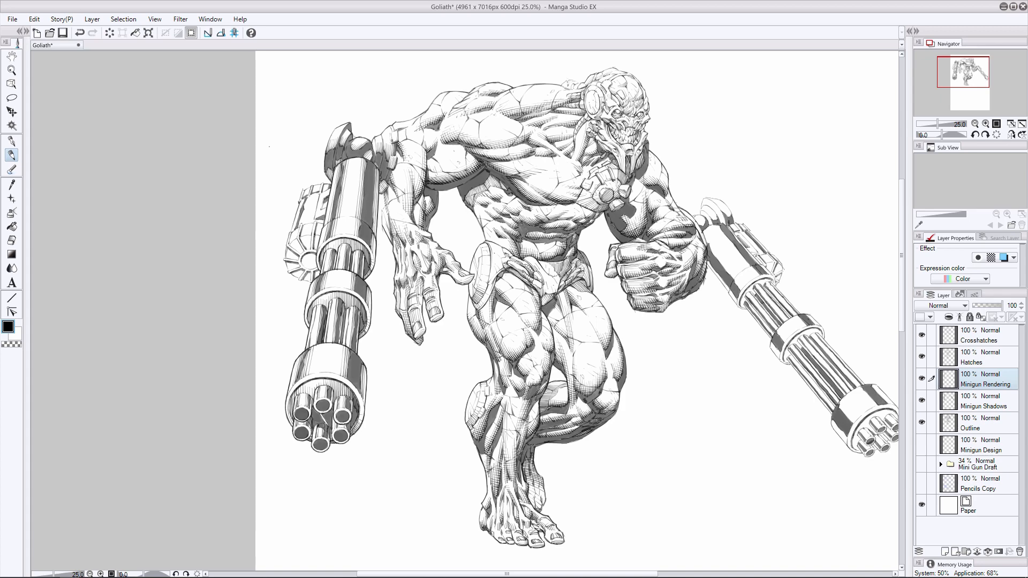
# - Hatch the upper end and long sides of the ammo box beside the left minigun's housing
pyautogui.click(13, 153)
pyautogui.hotkey('ctrl', 'z')
pyautogui.moveTo(385, 186)
pyautogui.mouseDown()
pyautogui.moveTo(325, 202)
pyautogui.moveTo(319, 222)
pyautogui.moveTo(308, 223)
pyautogui.moveTo(306, 206)
pyautogui.moveTo(294, 231)
pyautogui.mouseUp()
pyautogui.hotkey('ctrl', 'z')
pyautogui.hotkey('ctrl', 'z')
pyautogui.hotkey('ctrl', 'z')
pyautogui.hotkey('ctrl', 'z')
pyautogui.hotkey('ctrl', 'z')
pyautogui.moveTo(321, 184); pyautogui.dragTo(315, 186)
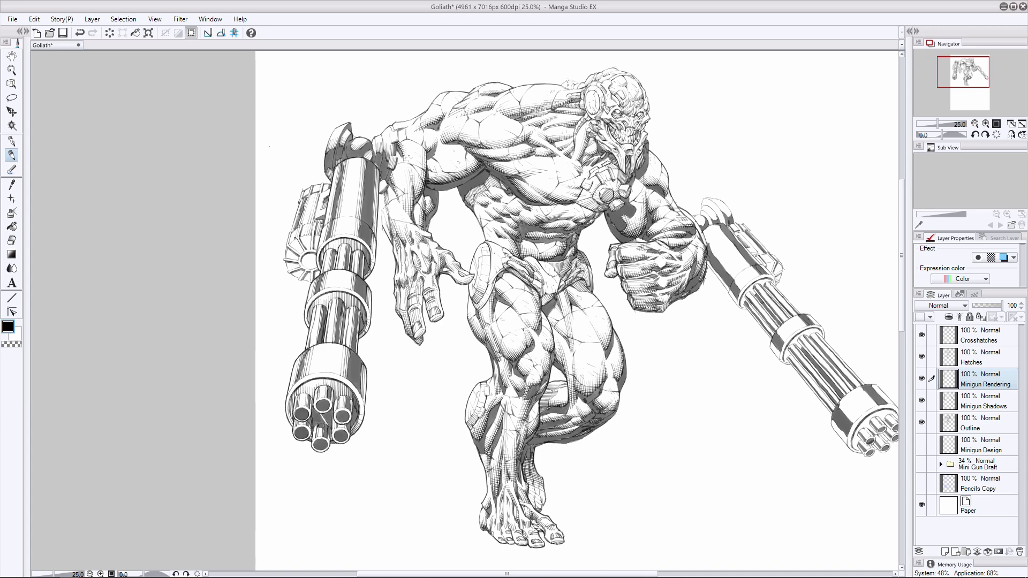
# - Continue the hatching down the ammo box's lower end and onto its round drum
pyautogui.moveTo(294, 231); pyautogui.dragTo(290, 242)
pyautogui.moveTo(323, 185); pyautogui.dragTo(324, 191)
pyautogui.hotkey('ctrl', 'z')
pyautogui.moveTo(295, 244); pyautogui.dragTo(314, 272)
# - Erase the line art of the ammo box's round drum on the Outline layer
pyautogui.click(958, 402)
pyautogui.click(958, 424)
pyautogui.click(958, 401)
pyautogui.click(11, 240)
pyautogui.click(958, 423)
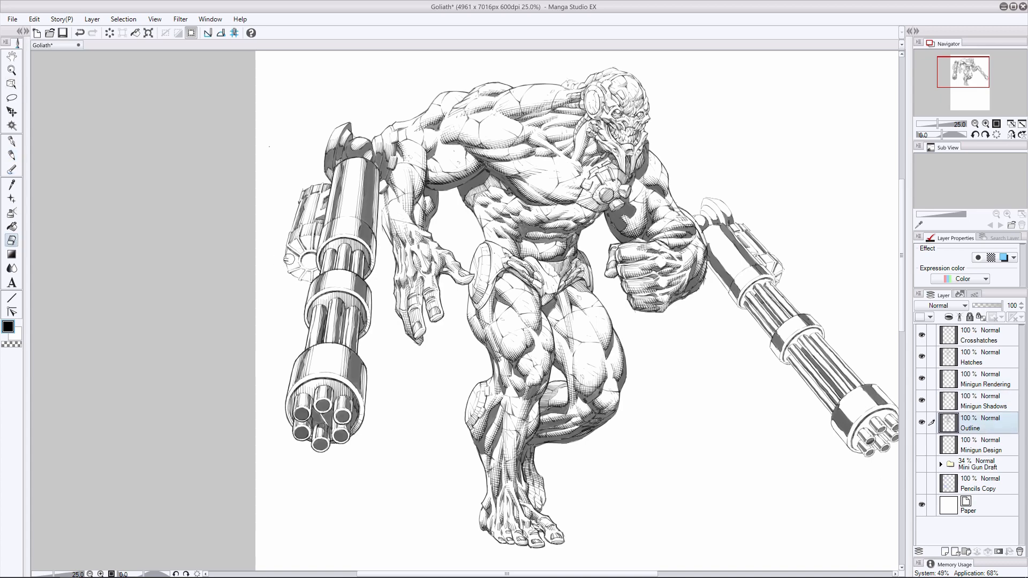
pyautogui.press('p')
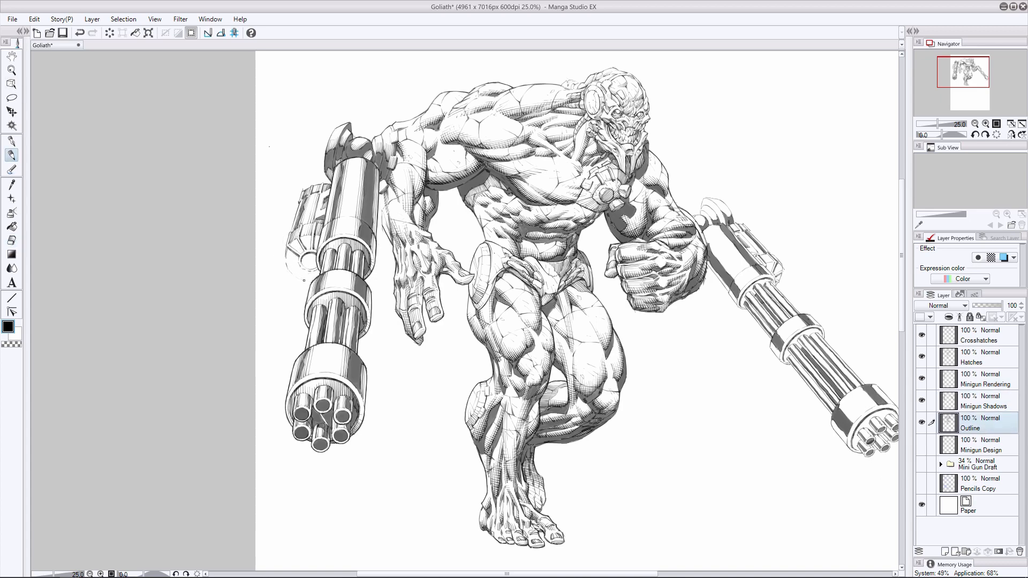
# - Redraw the round drum with its rim and spokes on the Outline layer, then reselect the Minigun Rendering layer
pyautogui.hotkey('ctrl', 'z')
pyautogui.moveTo(286, 265); pyautogui.dragTo(304, 281)
pyautogui.hotkey('ctrl', 'z')
pyautogui.moveTo(287, 265)
pyautogui.mouseDown()
pyautogui.moveTo(312, 280)
pyautogui.moveTo(288, 261)
pyautogui.moveTo(303, 271)
pyautogui.mouseUp()
pyautogui.hotkey('ctrl', 'z')
pyautogui.hotkey('ctrl', 'z')
pyautogui.hotkey('ctrl', 'z')
pyautogui.hotkey('ctrl', 'z')
pyautogui.moveTo(314, 271)
pyautogui.mouseDown()
pyautogui.moveTo(304, 275)
pyautogui.moveTo(313, 276)
pyautogui.mouseUp()
pyautogui.hotkey('ctrl', 'z')
pyautogui.moveTo(292, 248); pyautogui.dragTo(301, 254)
pyautogui.hotkey('ctrl', 'z')
pyautogui.click(980, 381)
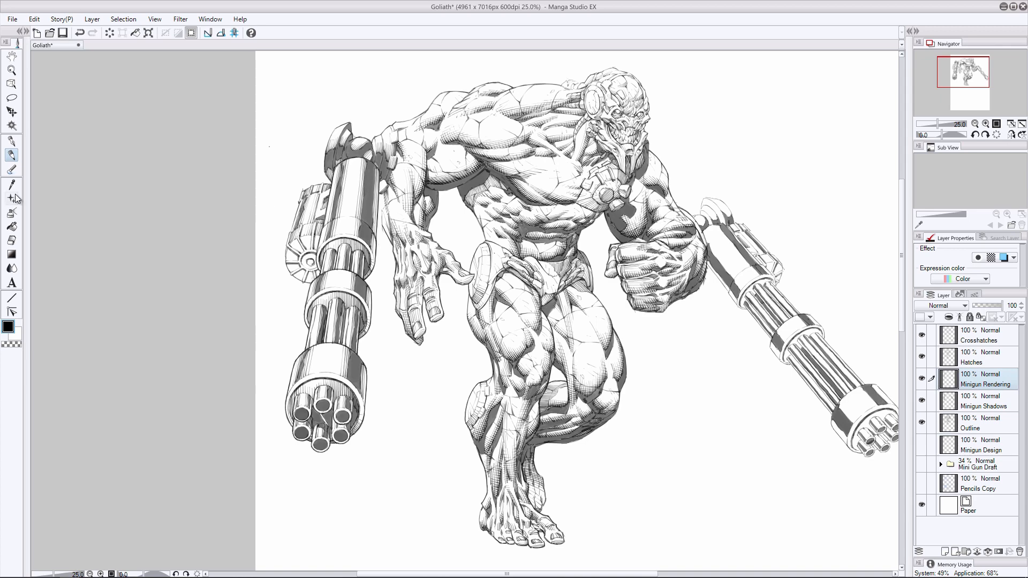
# - Hatch the outer segments of the round drum on the left minigun's ammo box
pyautogui.press('e')
pyautogui.press('p')
pyautogui.hotkey('ctrl', 'z')
pyautogui.moveTo(313, 266)
pyautogui.mouseDown()
pyautogui.moveTo(301, 251)
pyautogui.moveTo(291, 260)
pyautogui.mouseUp()
pyautogui.hotkey('ctrl', 'z')
# - Rework the ammo box drum's side strokes and hatch its lower segments between the spokes
pyautogui.hotkey('ctrl', 'z')
pyautogui.hotkey('ctrl', 'z')
pyautogui.hotkey('ctrl', 'z')
pyautogui.moveTo(296, 255)
pyautogui.mouseDown()
pyautogui.moveTo(287, 260)
pyautogui.moveTo(297, 278)
pyautogui.mouseUp()
pyautogui.hotkey('ctrl', 'z')
pyautogui.hotkey('ctrl', 'z')
pyautogui.hotkey('ctrl', 'z')
pyautogui.hotkey('ctrl', 'z')
pyautogui.moveTo(301, 272); pyautogui.dragTo(307, 281)
pyautogui.moveTo(312, 274); pyautogui.dragTo(311, 283)
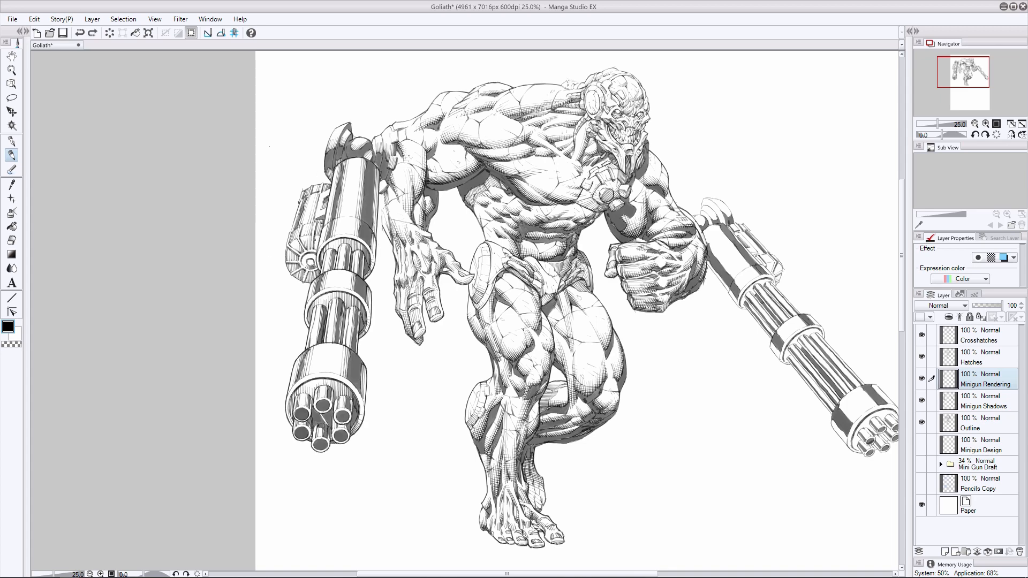
# - Test hatching strokes on the drum's upper segments and erase excess rendering around the hub
pyautogui.moveTo(316, 236); pyautogui.dragTo(314, 250)
pyautogui.press('e')
pyautogui.press('p')
pyautogui.hotkey('ctrl', 'z')
pyautogui.hotkey('ctrl', 'y')
pyautogui.hotkey('ctrl', 'z')
pyautogui.press('e')
pyautogui.hotkey('ctrl', 'z')
pyautogui.hotkey('ctrl', 'z')
pyautogui.moveTo(306, 265)
pyautogui.mouseDown()
pyautogui.moveTo(315, 265)
pyautogui.moveTo(306, 248)
pyautogui.mouseUp()
# - Hatch around the drum's rim and between its spokes with short radial strokes
pyautogui.press('p')
pyautogui.moveTo(302, 236); pyautogui.dragTo(315, 248)
pyautogui.moveTo(317, 236); pyautogui.dragTo(294, 260)
pyautogui.moveTo(289, 249); pyautogui.dragTo(294, 271)
pyautogui.moveTo(298, 263); pyautogui.dragTo(297, 278)
pyautogui.moveTo(302, 271)
pyautogui.mouseDown()
pyautogui.moveTo(313, 282)
pyautogui.moveTo(310, 270)
pyautogui.mouseUp()
pyautogui.moveTo(313, 255)
pyautogui.mouseDown()
pyautogui.moveTo(315, 269)
pyautogui.moveTo(297, 278)
pyautogui.mouseUp()
pyautogui.hotkey('ctrl', 'z')
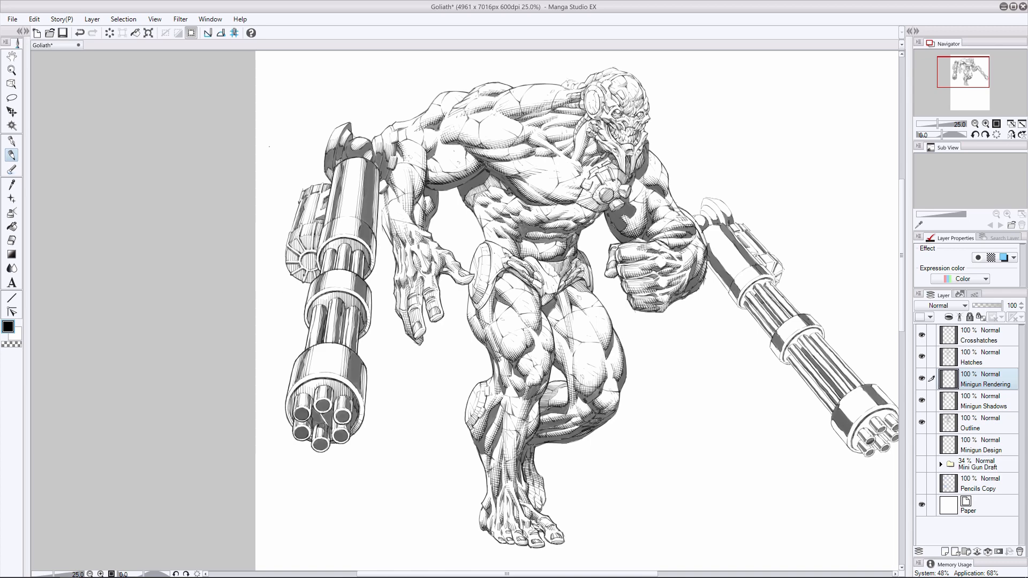
# - Add hatching along both outer edges of the left minigun's muzzle housing
pyautogui.moveTo(288, 231); pyautogui.dragTo(284, 265)
pyautogui.hotkey('ctrl', 'z')
pyautogui.moveTo(294, 217); pyautogui.dragTo(292, 274)
pyautogui.hotkey('ctrl', 'z')
pyautogui.moveTo(367, 399); pyautogui.dragTo(364, 416)
pyautogui.moveTo(285, 399); pyautogui.dragTo(289, 426)
# - Hatch the upper side of the right minigun's main housing with long strokes following its length
pyautogui.moveTo(506, 574); pyautogui.dragTo(561, 574)
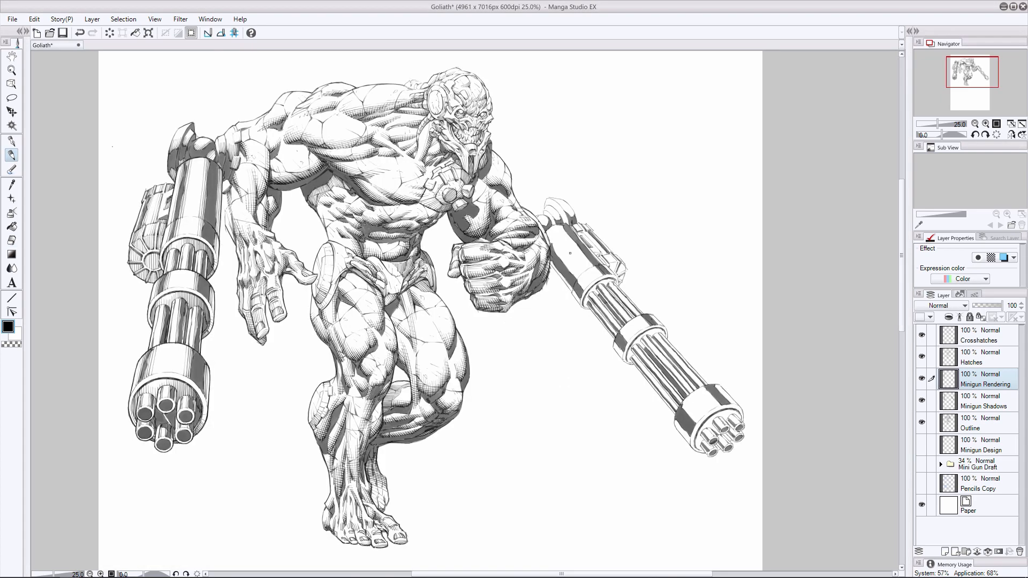
pyautogui.moveTo(568, 234); pyautogui.dragTo(593, 266)
pyautogui.moveTo(558, 227); pyautogui.dragTo(586, 259)
pyautogui.hotkey('ctrl', 'z')
pyautogui.hotkey('ctrl', 'z')
pyautogui.moveTo(556, 228); pyautogui.dragTo(588, 266)
# - Hatch the lower side and front rim of the right minigun's main housing
pyautogui.hotkey('ctrl', 'z')
pyautogui.hotkey('ctrl', 'z')
pyautogui.moveTo(558, 229); pyautogui.dragTo(589, 267)
pyautogui.moveTo(559, 226); pyautogui.dragTo(577, 278)
pyautogui.moveTo(552, 244); pyautogui.dragTo(578, 274)
pyautogui.hotkey('ctrl', 'z')
pyautogui.hotkey('ctrl', 'z')
pyautogui.moveTo(551, 241)
pyautogui.mouseDown()
pyautogui.moveTo(571, 288)
pyautogui.moveTo(601, 276)
pyautogui.mouseUp()
pyautogui.hotkey('ctrl', 'z')
pyautogui.moveTo(591, 269)
pyautogui.mouseDown()
pyautogui.moveTo(613, 274)
pyautogui.moveTo(580, 301)
pyautogui.moveTo(579, 281)
pyautogui.moveTo(585, 288)
pyautogui.mouseUp()
pyautogui.hotkey('ctrl', 'z')
pyautogui.hotkey('ctrl', 'z')
# - Hatch the right minigun's middle collar, cleaning up stray strokes with the eraser
pyautogui.hotkey('ctrl', 'z')
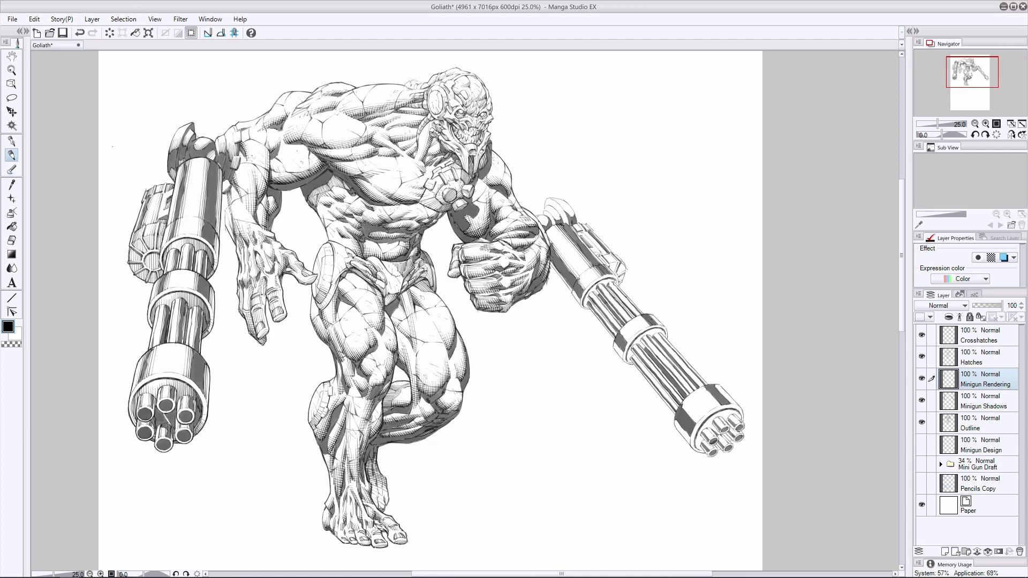
pyautogui.press('e')
pyautogui.press('p')
pyautogui.moveTo(622, 332)
pyautogui.mouseDown()
pyautogui.moveTo(628, 339)
pyautogui.moveTo(649, 324)
pyautogui.mouseUp()
# - Hatch the right minigun's muzzle housing from its lower side across to its upper edge
pyautogui.hotkey('ctrl', 'z')
pyautogui.press('e')
pyautogui.press('p')
pyautogui.moveTo(682, 403)
pyautogui.mouseDown()
pyautogui.moveTo(695, 422)
pyautogui.moveTo(690, 413)
pyautogui.mouseUp()
pyautogui.moveTo(684, 403); pyautogui.dragTo(691, 441)
pyautogui.hotkey('ctrl', 'z')
pyautogui.moveTo(705, 389); pyautogui.dragTo(717, 405)
pyautogui.moveTo(700, 389); pyautogui.dragTo(714, 405)
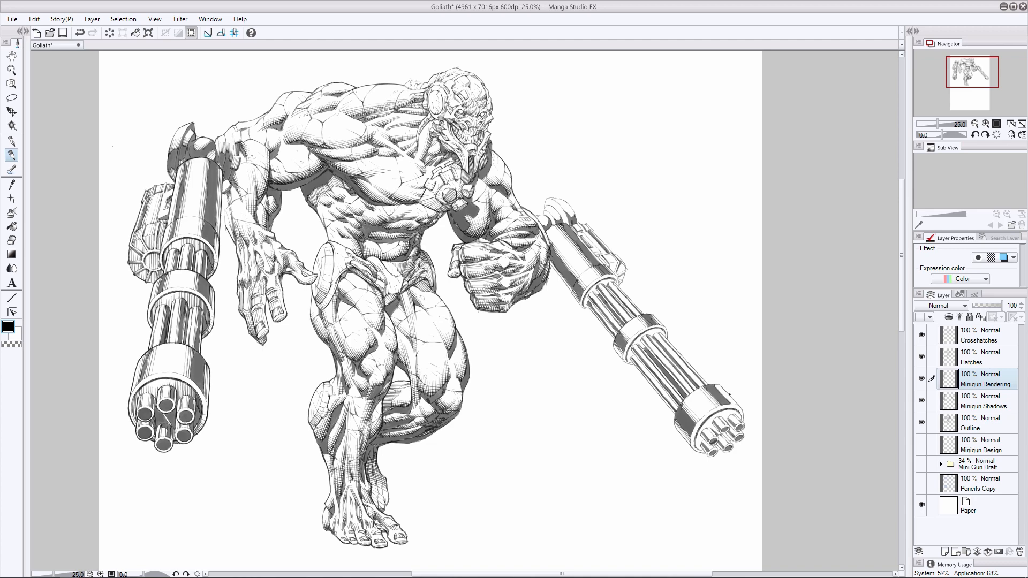
pyautogui.press('e')
pyautogui.press('p')
pyautogui.moveTo(720, 389); pyautogui.dragTo(735, 404)
# - Hatch the right minigun's barrels lengthwise between the middle collar and the muzzle housing
pyautogui.moveTo(598, 287)
pyautogui.mouseDown()
pyautogui.moveTo(627, 320)
pyautogui.moveTo(622, 309)
pyautogui.moveTo(643, 314)
pyautogui.moveTo(612, 338)
pyautogui.moveTo(689, 392)
pyautogui.mouseUp()
pyautogui.hotkey('ctrl', 'z')
pyautogui.moveTo(648, 343); pyautogui.dragTo(699, 388)
pyautogui.moveTo(657, 334); pyautogui.dragTo(703, 385)
pyautogui.hotkey('ctrl', 'z')
pyautogui.moveTo(634, 347); pyautogui.dragTo(676, 410)
pyautogui.hotkey('ctrl', 'z')
pyautogui.moveTo(633, 353); pyautogui.dragTo(676, 400)
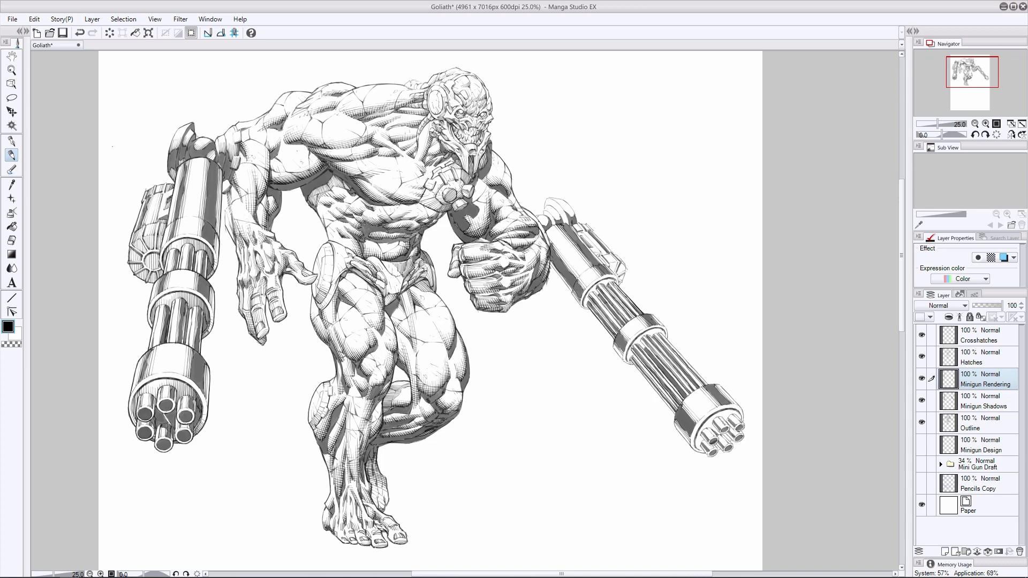
pyautogui.hotkey('ctrl', 'z')
pyautogui.moveTo(632, 362); pyautogui.dragTo(675, 415)
pyautogui.moveTo(661, 333); pyautogui.dragTo(709, 385)
pyautogui.hotkey('ctrl', 'z')
# - Strengthen the edge rendering on the right minigun's middle collar, main housing and muzzle housing
pyautogui.hotkey('ctrl', 'z')
pyautogui.moveTo(613, 348); pyautogui.dragTo(628, 362)
pyautogui.moveTo(653, 317)
pyautogui.mouseDown()
pyautogui.moveTo(667, 338)
pyautogui.moveTo(666, 327)
pyautogui.mouseUp()
pyautogui.hotkey('ctrl', 'z')
pyautogui.moveTo(551, 263); pyautogui.dragTo(572, 291)
pyautogui.moveTo(570, 227)
pyautogui.mouseDown()
pyautogui.moveTo(617, 280)
pyautogui.moveTo(581, 306)
pyautogui.moveTo(625, 338)
pyautogui.moveTo(620, 327)
pyautogui.mouseUp()
pyautogui.hotkey('ctrl', 'z')
pyautogui.hotkey('ctrl', 'z')
pyautogui.moveTo(704, 384); pyautogui.dragTo(674, 423)
pyautogui.moveTo(720, 386); pyautogui.dragTo(742, 410)
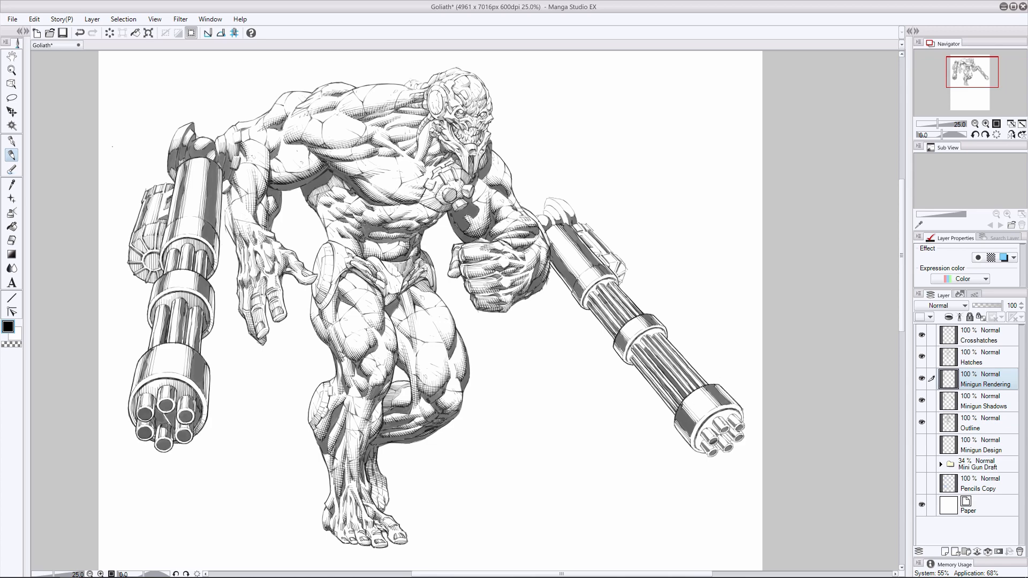
# - Render the right minigun's rear mount and the lower end of its ammo box
pyautogui.moveTo(576, 266); pyautogui.dragTo(595, 280)
pyautogui.moveTo(547, 199)
pyautogui.mouseDown()
pyautogui.moveTo(577, 218)
pyautogui.moveTo(550, 221)
pyautogui.moveTo(574, 215)
pyautogui.mouseUp()
pyautogui.hotkey('ctrl', 'z')
pyautogui.hotkey('ctrl', 'z')
pyautogui.hotkey('ctrl', 'z')
pyautogui.hotkey('ctrl', 'z')
pyautogui.hotkey('ctrl', 'z')
pyautogui.moveTo(626, 270); pyautogui.dragTo(620, 282)
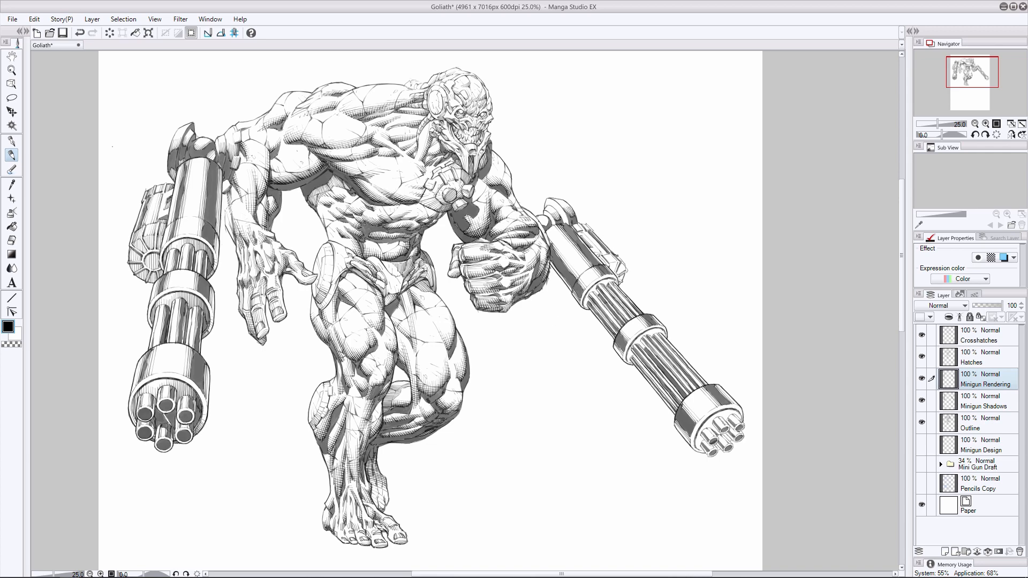
# - Add short hatches to the right minigun's ammo box and along the front rim of its middle collar
pyautogui.moveTo(591, 242); pyautogui.dragTo(623, 261)
pyautogui.hotkey('ctrl', 'z')
pyautogui.moveTo(644, 332); pyautogui.dragTo(650, 337)
pyautogui.moveTo(648, 331); pyautogui.dragTo(657, 335)
pyautogui.moveTo(655, 328); pyautogui.dragTo(663, 334)
pyautogui.moveTo(661, 329); pyautogui.dragTo(666, 336)
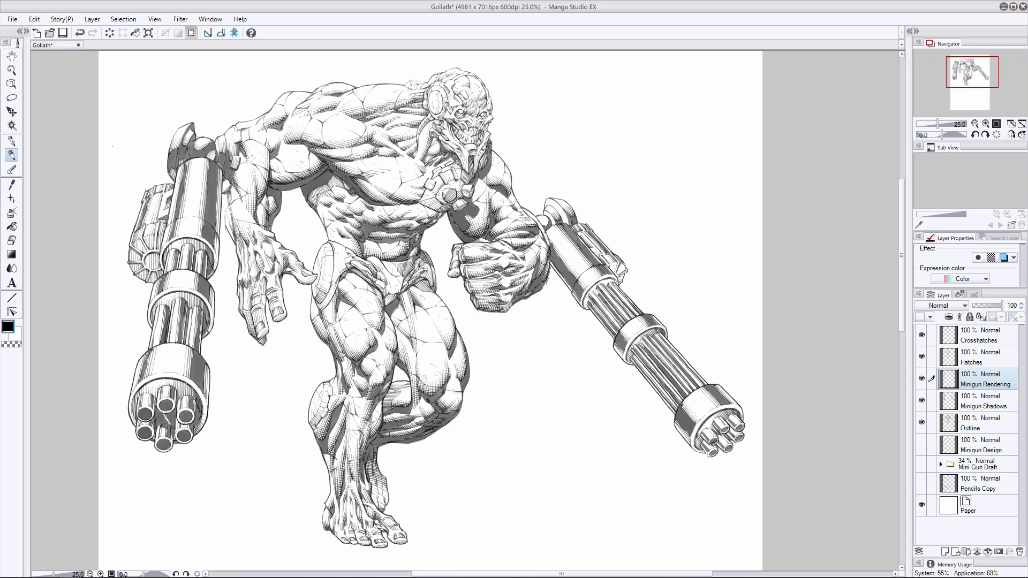
# - Touch up the right minigun's mount joint and muzzle rendering, and save the drawing
pyautogui.click(11, 240)
pyautogui.click(13, 155)
pyautogui.moveTo(539, 223)
pyautogui.mouseDown()
pyautogui.moveTo(547, 244)
pyautogui.moveTo(543, 230)
pyautogui.mouseUp()
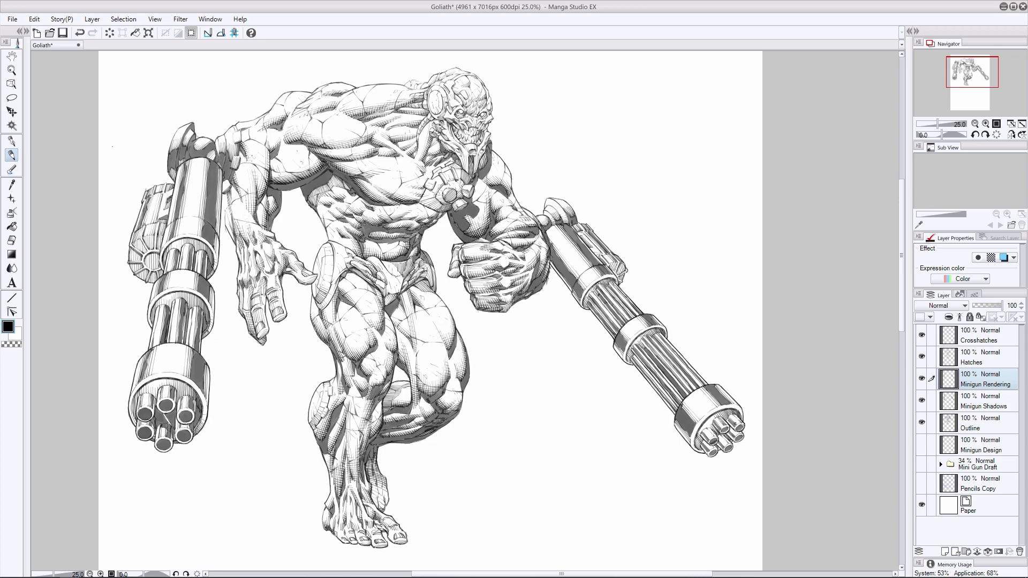
pyautogui.moveTo(702, 443)
pyautogui.mouseDown()
pyautogui.moveTo(706, 453)
pyautogui.moveTo(724, 447)
pyautogui.moveTo(714, 426)
pyautogui.moveTo(726, 445)
pyautogui.moveTo(734, 439)
pyautogui.mouseUp()
pyautogui.hotkey('ctrl', 'z')
pyautogui.hotkey('ctrl', 's')
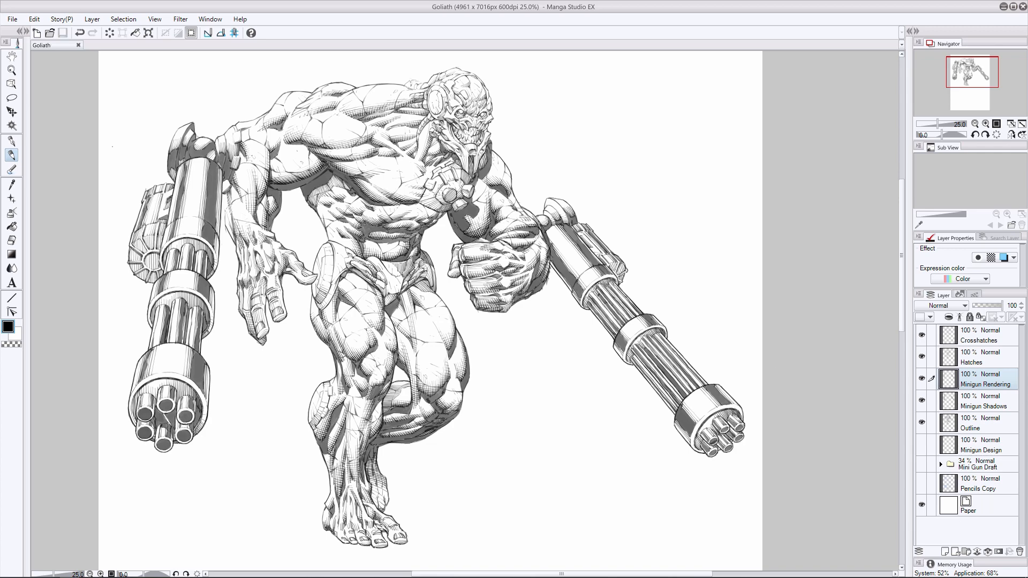
# - Add small scratch and dent marks to the miniguns' metal surfaces and save the drawing
pyautogui.moveTo(636, 332); pyautogui.dragTo(640, 340)
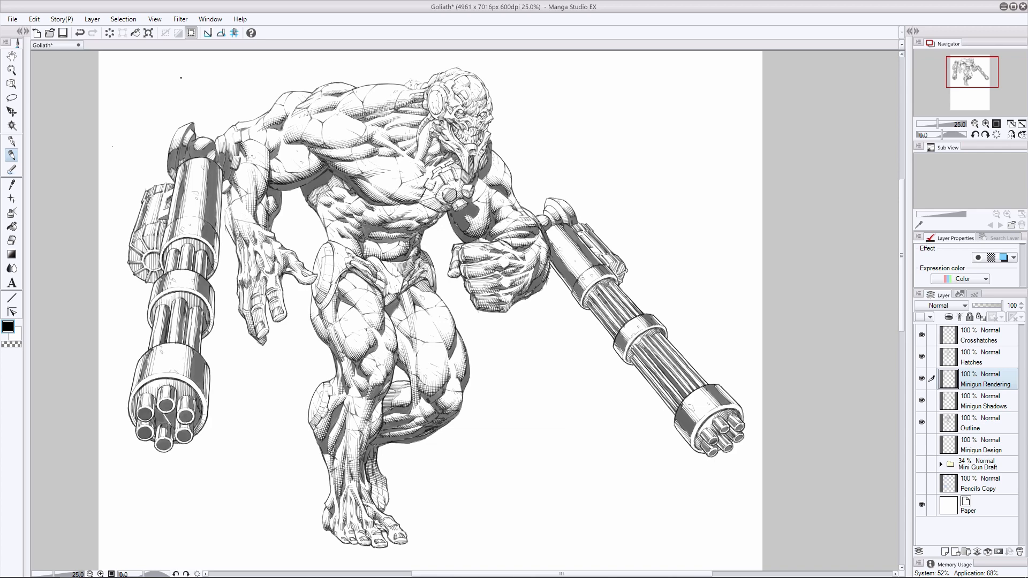
pyautogui.click(12, 240)
pyautogui.moveTo(571, 208); pyautogui.dragTo(572, 216)
pyautogui.click(11, 156)
pyautogui.hotkey('ctrl', 'z')
pyautogui.hotkey('ctrl', 'z')
pyautogui.hotkey('ctrl', 's')
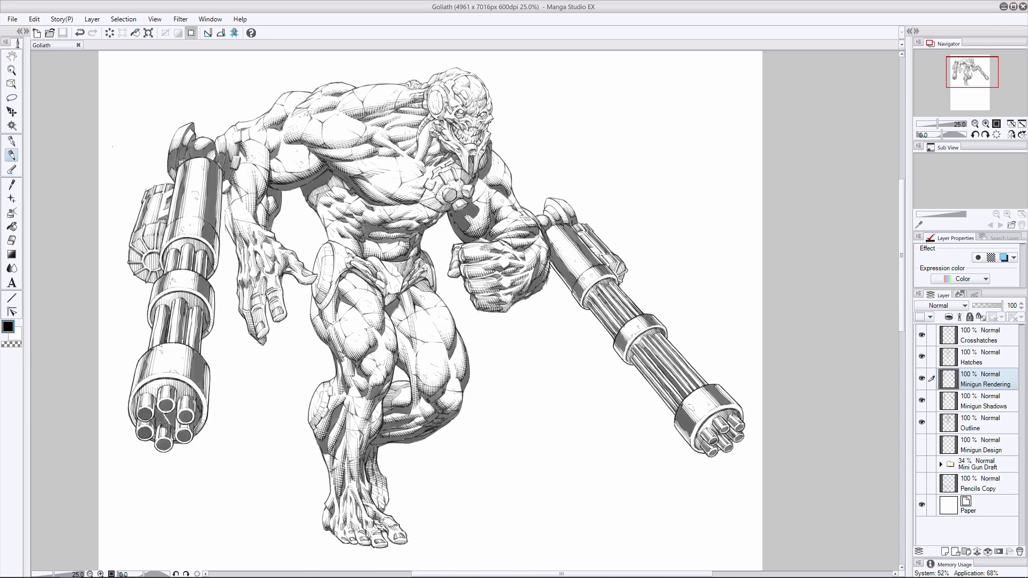
# - Create a new raster layer above Minigun Rendering and name it Mini Gun Crosshatches
pyautogui.moveTo(577, 574); pyautogui.dragTo(527, 574)
pyautogui.click(945, 552)
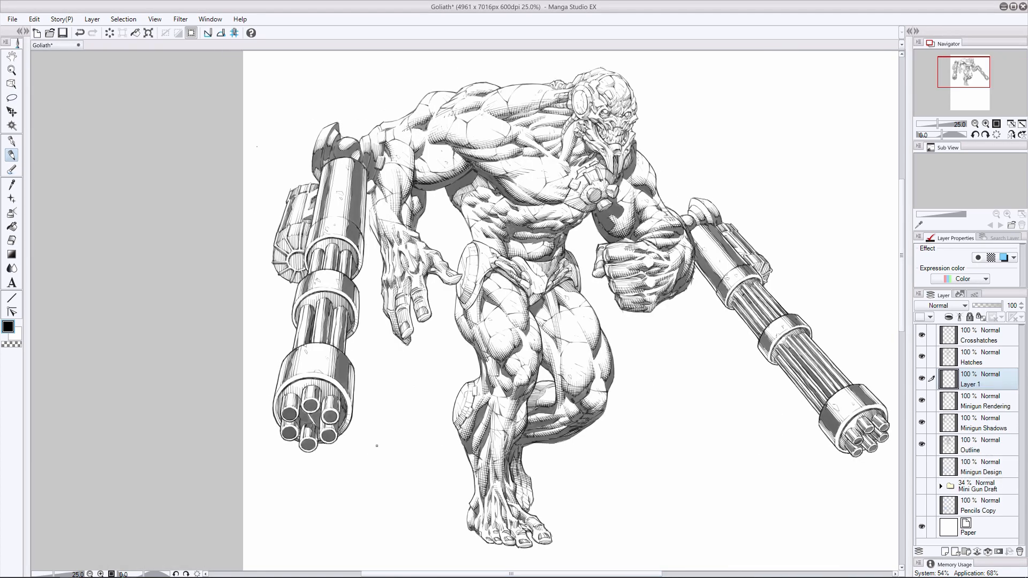
pyautogui.doubleClick(962, 385)
pyautogui.write('Mini Gun Crosshatches')
pyautogui.press('Return')
# - Start crosshatching the shaded side of the left minigun's main housing on the Mini Gun Crosshatches layer
pyautogui.hotkey('ctrl', 'z')
pyautogui.moveTo(347, 229); pyautogui.dragTo(343, 224)
pyautogui.hotkey('ctrl', 'z')
pyautogui.hotkey('ctrl', 'z')
pyautogui.press('e')
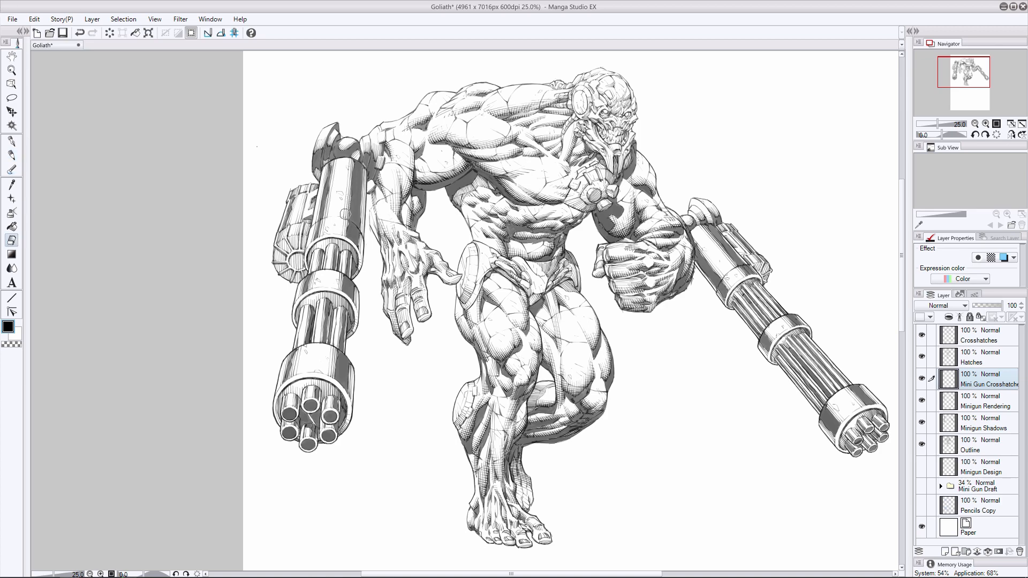
pyautogui.press('p')
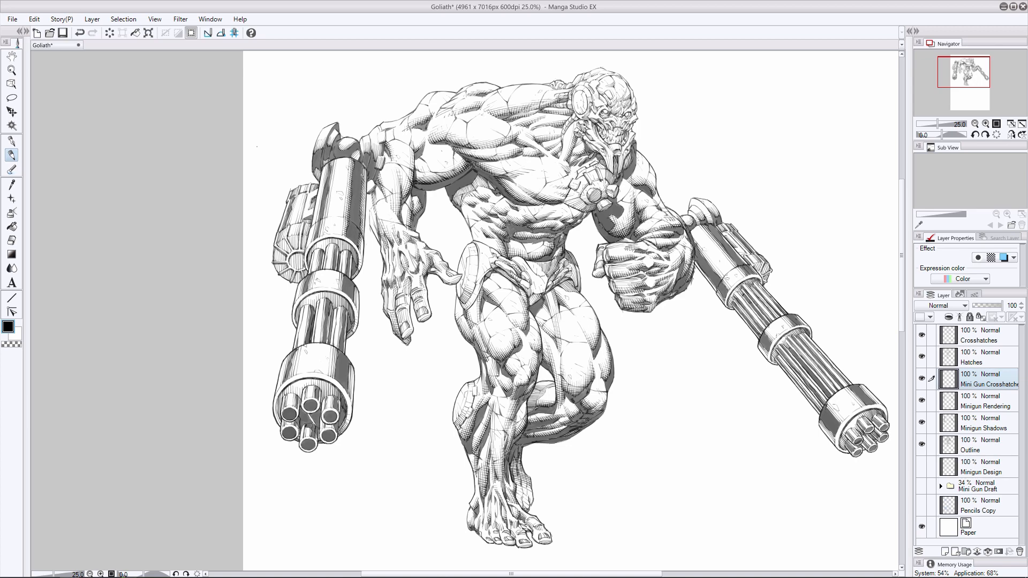
# - Crosshatch the shaded edges of the left minigun's main housing, middle band and muzzle collar
pyautogui.moveTo(362, 174); pyautogui.dragTo(364, 171)
pyautogui.moveTo(338, 285); pyautogui.dragTo(342, 277)
pyautogui.moveTo(328, 373); pyautogui.dragTo(336, 361)
pyautogui.moveTo(349, 385); pyautogui.dragTo(351, 373)
pyautogui.moveTo(342, 311)
pyautogui.mouseDown()
pyautogui.moveTo(352, 306)
pyautogui.moveTo(345, 301)
pyautogui.mouseUp()
pyautogui.hotkey('ctrl', 'z')
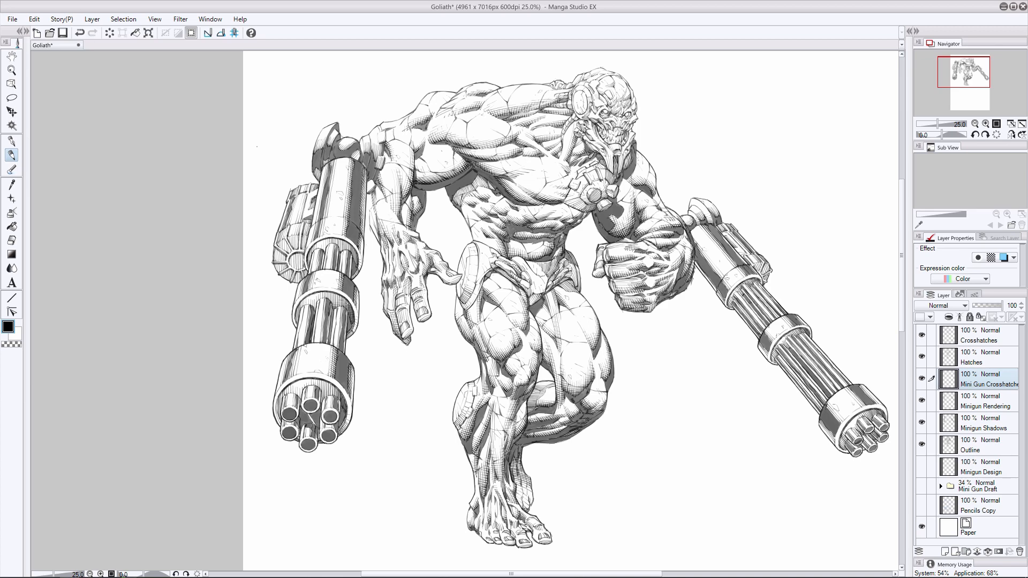
# - Add crosshatching to the left minigun's muzzle rim and the ring at the lower end of its main housing
pyautogui.hotkey('ctrl', 'z')
pyautogui.hotkey('ctrl', 'y')
pyautogui.hotkey('ctrl', 'z')
pyautogui.hotkey('ctrl', 'y')
pyautogui.moveTo(320, 395)
pyautogui.mouseDown()
pyautogui.moveTo(341, 396)
pyautogui.moveTo(325, 387)
pyautogui.moveTo(282, 396)
pyautogui.mouseUp()
pyautogui.hotkey('ctrl', 'z')
pyautogui.moveTo(274, 410); pyautogui.dragTo(281, 406)
pyautogui.moveTo(306, 253); pyautogui.dragTo(311, 260)
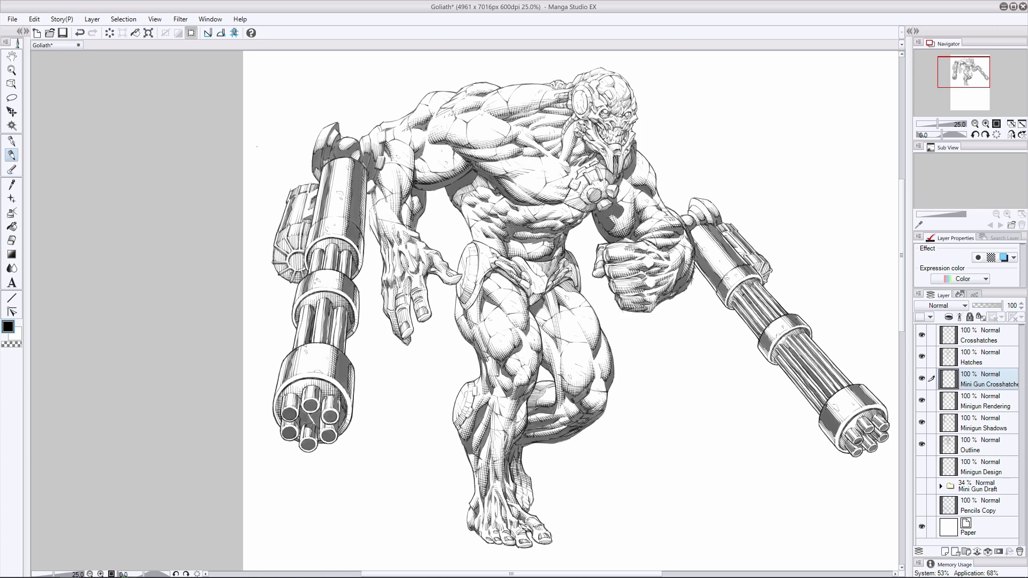
# - Crosshatch the round drum on the left minigun's side and refine the strokes on the lower main housing
pyautogui.moveTo(284, 269)
pyautogui.mouseDown()
pyautogui.moveTo(292, 273)
pyautogui.moveTo(283, 258)
pyautogui.moveTo(302, 272)
pyautogui.mouseUp()
pyautogui.hotkey('ctrl', 'z')
pyautogui.click(12, 241)
pyautogui.click(12, 156)
pyautogui.moveTo(327, 230); pyautogui.dragTo(331, 228)
pyautogui.hotkey('ctrl', 'z')
# - Crosshatch the left minigun's upper mount, muzzle collar and lower housing
pyautogui.moveTo(356, 153); pyautogui.dragTo(354, 158)
pyautogui.moveTo(360, 150); pyautogui.dragTo(356, 157)
pyautogui.moveTo(314, 358); pyautogui.dragTo(322, 365)
pyautogui.moveTo(306, 371); pyautogui.dragTo(295, 373)
pyautogui.moveTo(341, 224); pyautogui.dragTo(336, 227)
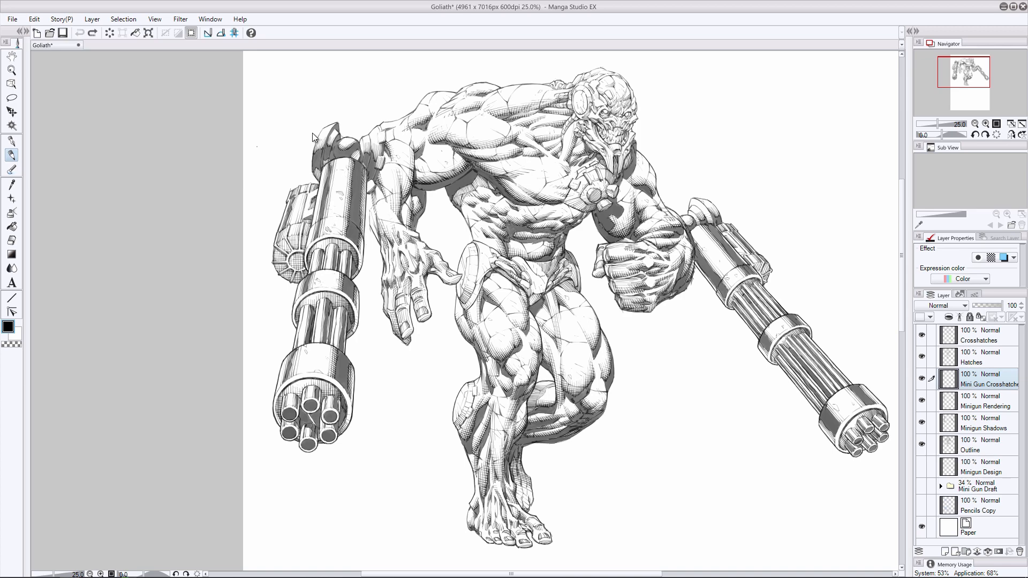
# - Erase stray lines on the left minigun's lower housing and middle band, including the Minigun Rendering layer, and return to Mini Gun Crosshatches
pyautogui.press('e')
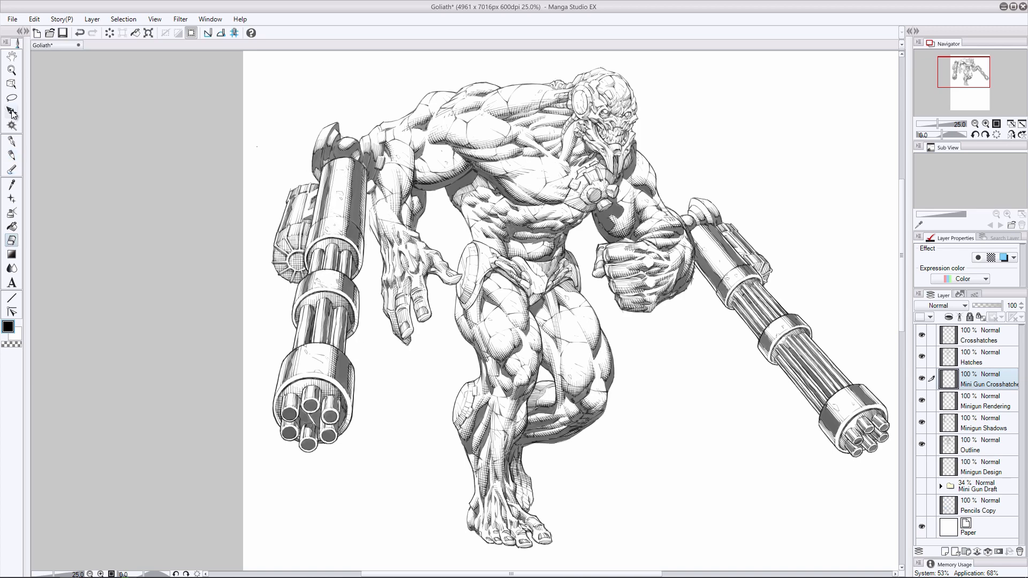
pyautogui.press('p')
pyautogui.hotkey('ctrl', 'z')
pyautogui.click(12, 241)
pyautogui.moveTo(339, 232); pyautogui.dragTo(333, 223)
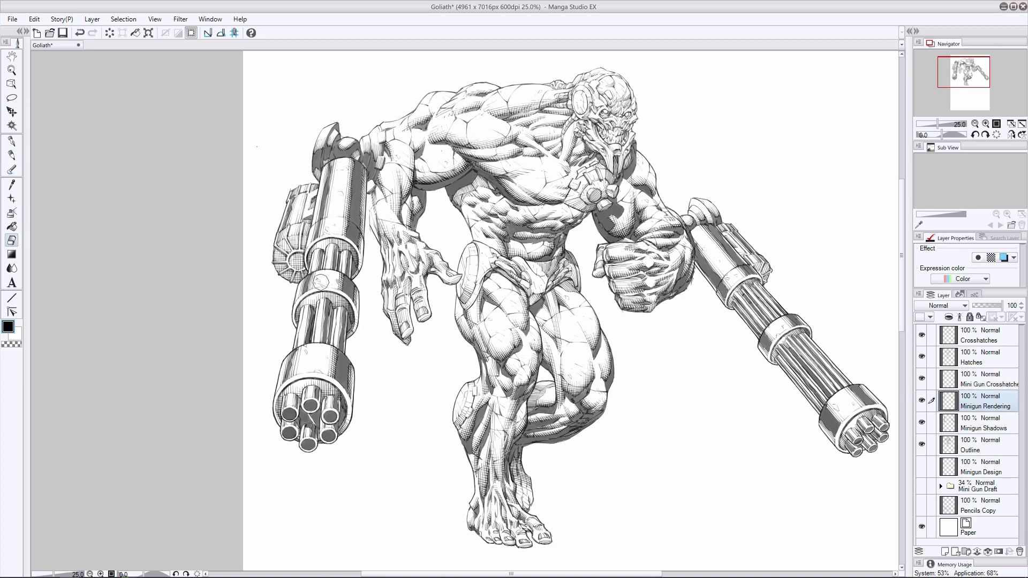
pyautogui.hotkey('ctrl', 'z')
pyautogui.moveTo(336, 278); pyautogui.dragTo(317, 284)
pyautogui.click(12, 155)
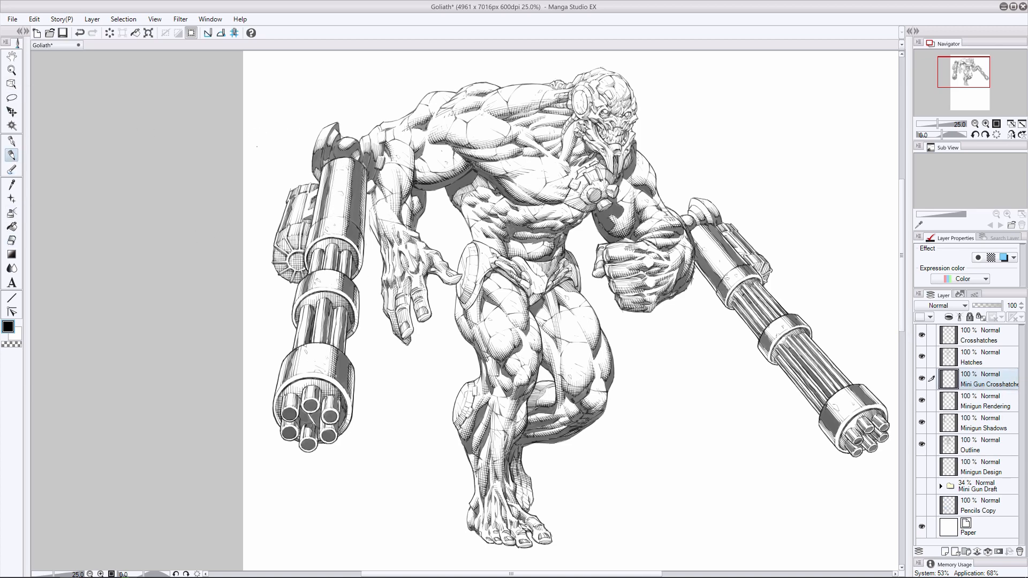
# - Crosshatch the left minigun's mount joint and the upper edge of its main housing
pyautogui.hotkey('ctrl', 'z')
pyautogui.moveTo(307, 215); pyautogui.dragTo(307, 197)
pyautogui.hotkey('ctrl', 'z')
pyautogui.moveTo(294, 375); pyautogui.dragTo(305, 370)
pyautogui.hotkey('ctrl', 'z')
pyautogui.moveTo(372, 157); pyautogui.dragTo(380, 152)
pyautogui.moveTo(366, 190); pyautogui.dragTo(373, 183)
pyautogui.moveTo(314, 173); pyautogui.dragTo(320, 168)
pyautogui.hotkey('ctrl', 'z')
pyautogui.moveTo(321, 164); pyautogui.dragTo(330, 160)
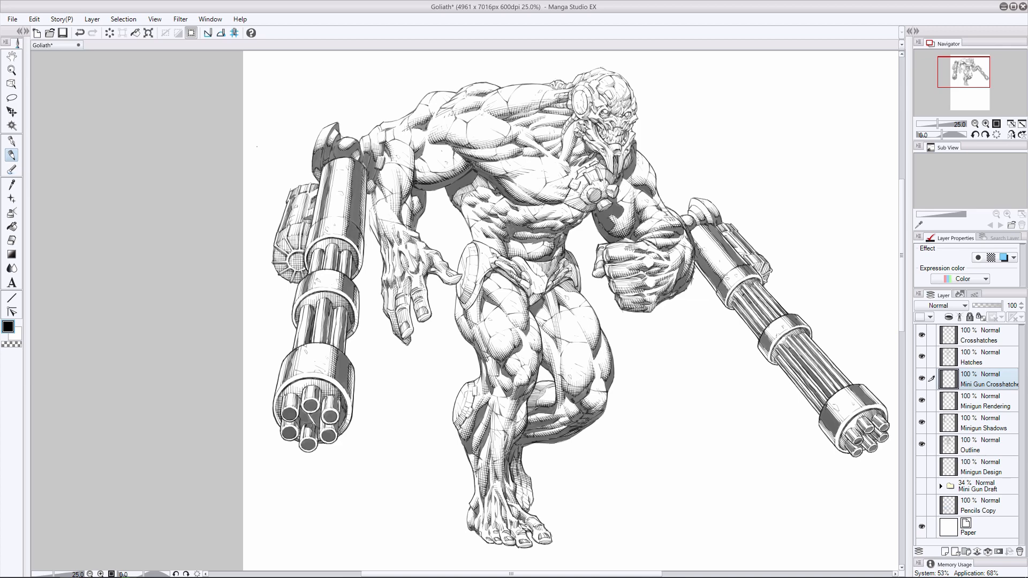
# - Clean up the hatching on the right minigun's main housing with the eraser, compare the last strokes, and save the drawing
pyautogui.hotkey('ctrl', 'z')
pyautogui.click(12, 240)
pyautogui.moveTo(703, 253); pyautogui.dragTo(722, 273)
pyautogui.click(12, 155)
pyautogui.hotkey('ctrl', 'z')
pyautogui.hotkey('ctrl', 'z')
pyautogui.hotkey('ctrl', 'y')
pyautogui.hotkey('ctrl', 'z')
pyautogui.hotkey('ctrl', 'y')
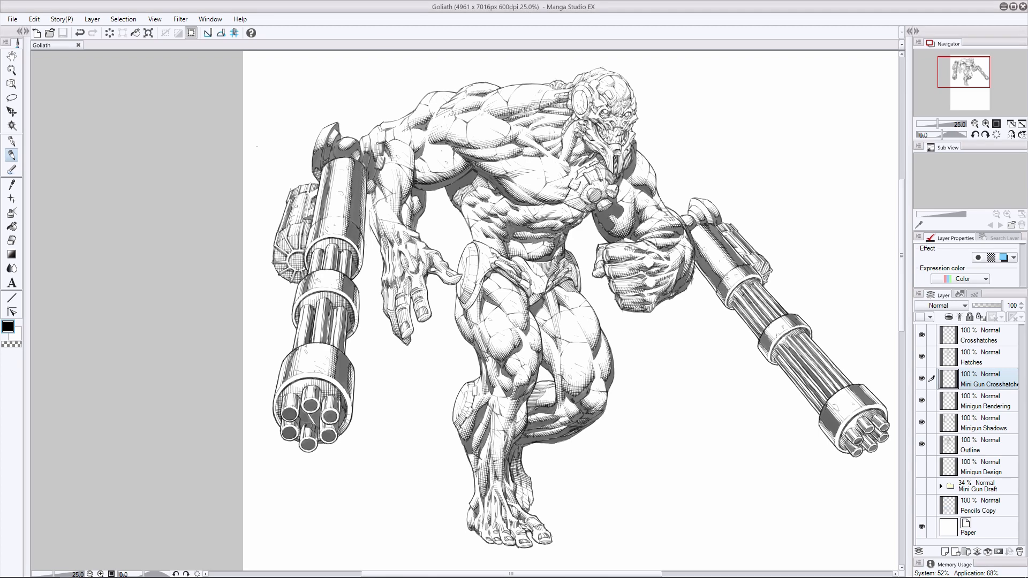
# - Crosshatch the right minigun's lower housing, side box and middle band
pyautogui.hotkey('ctrl', 'z')
pyautogui.hotkey('ctrl', 'y')
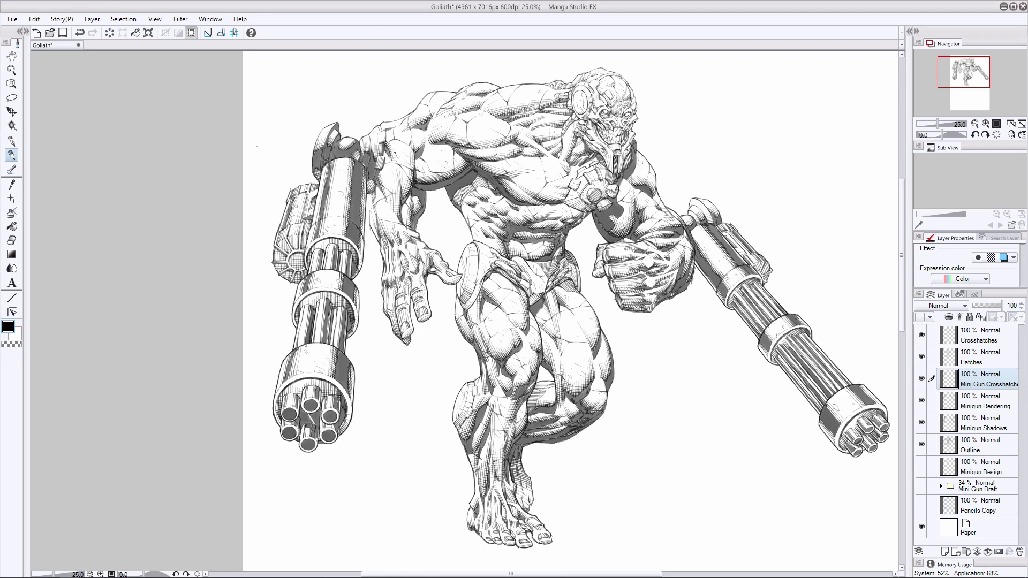
pyautogui.hotkey('ctrl', 'z')
pyautogui.hotkey('ctrl', 'y')
pyautogui.moveTo(739, 285)
pyautogui.mouseDown()
pyautogui.moveTo(751, 279)
pyautogui.moveTo(733, 308)
pyautogui.mouseUp()
pyautogui.moveTo(761, 263); pyautogui.dragTo(769, 277)
pyautogui.moveTo(788, 336); pyautogui.dragTo(799, 329)
pyautogui.moveTo(792, 335); pyautogui.dragTo(805, 329)
pyautogui.moveTo(770, 360); pyautogui.dragTo(777, 354)
# - Add crosshatching to the lower edge of the right minigun's middle band and to its muzzle face
pyautogui.moveTo(781, 135); pyautogui.dragTo(788, 145)
pyautogui.hotkey('ctrl', 'z')
pyautogui.moveTo(770, 360); pyautogui.dragTo(779, 351)
pyautogui.hotkey('ctrl', 'z')
pyautogui.moveTo(867, 416); pyautogui.dragTo(876, 410)
pyautogui.moveTo(841, 448); pyautogui.dragTo(862, 427)
pyautogui.hotkey('ctrl', 'z')
# - Crosshatch across the right minigun's housing ring and the upper side of its middle band
pyautogui.moveTo(725, 290); pyautogui.dragTo(745, 266)
pyautogui.moveTo(774, 341); pyautogui.dragTo(785, 321)
pyautogui.moveTo(789, 323); pyautogui.dragTo(785, 317)
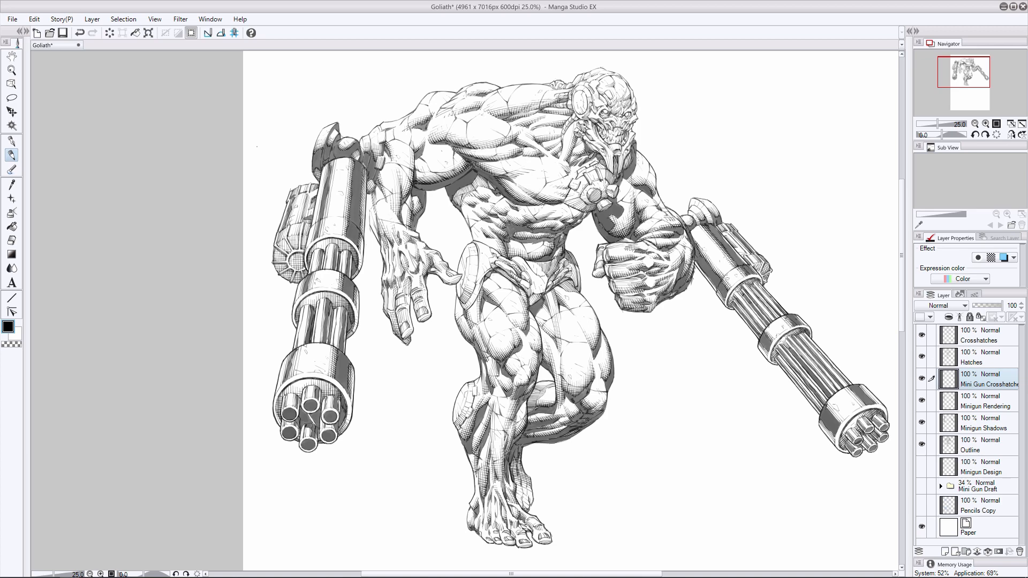
pyautogui.moveTo(764, 352); pyautogui.dragTo(760, 344)
# - Crosshatch the right minigun's muzzle collar, undoing strokes that do not fit
pyautogui.moveTo(828, 407); pyautogui.dragTo(843, 422)
pyautogui.hotkey('ctrl', 'z')
pyautogui.moveTo(839, 418)
pyautogui.mouseDown()
pyautogui.moveTo(843, 391)
pyautogui.moveTo(830, 435)
pyautogui.mouseUp()
pyautogui.hotkey('ctrl', 'z')
pyautogui.moveTo(828, 431); pyautogui.dragTo(833, 440)
pyautogui.hotkey('ctrl', 'z')
pyautogui.moveTo(855, 398); pyautogui.dragTo(858, 403)
pyautogui.hotkey('ctrl', 'z')
pyautogui.hotkey('ctrl', 'z')
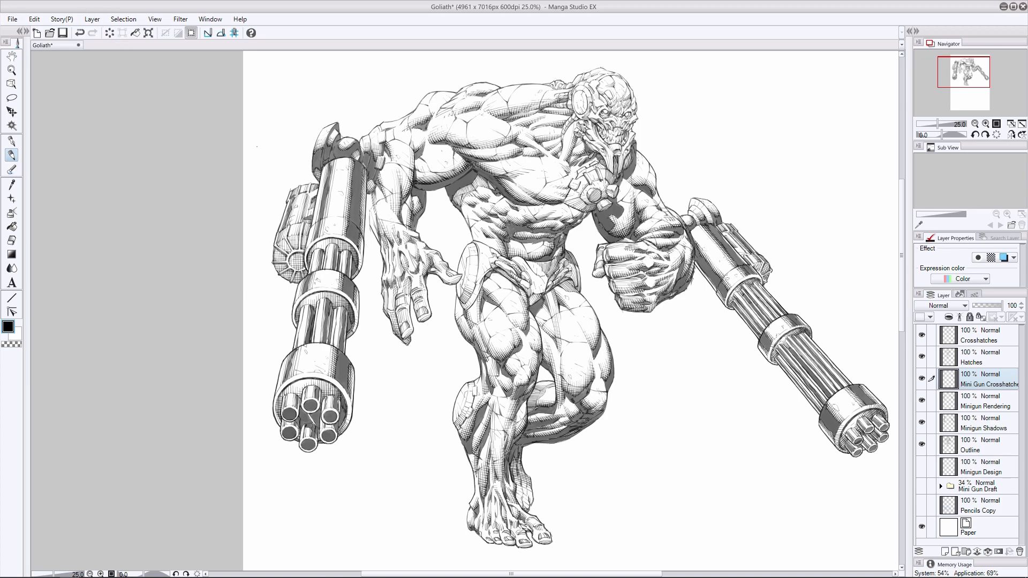
# - Try extra crosshatch strokes on the right minigun's housing ring and middle band, and undo them
pyautogui.moveTo(749, 279); pyautogui.dragTo(761, 273)
pyautogui.hotkey('ctrl', 'z')
pyautogui.moveTo(774, 330); pyautogui.dragTo(772, 335)
pyautogui.hotkey('ctrl', 'z')
# - Rework the crosshatch strokes along the lit side and lower edge of the left minigun's main housing
pyautogui.moveTo(328, 199); pyautogui.dragTo(328, 206)
pyautogui.hotkey('ctrl', 'z')
pyautogui.hotkey('ctrl', 'z')
pyautogui.moveTo(324, 179); pyautogui.dragTo(316, 219)
pyautogui.hotkey('ctrl', 'z')
pyautogui.moveTo(458, 108); pyautogui.dragTo(464, 117)
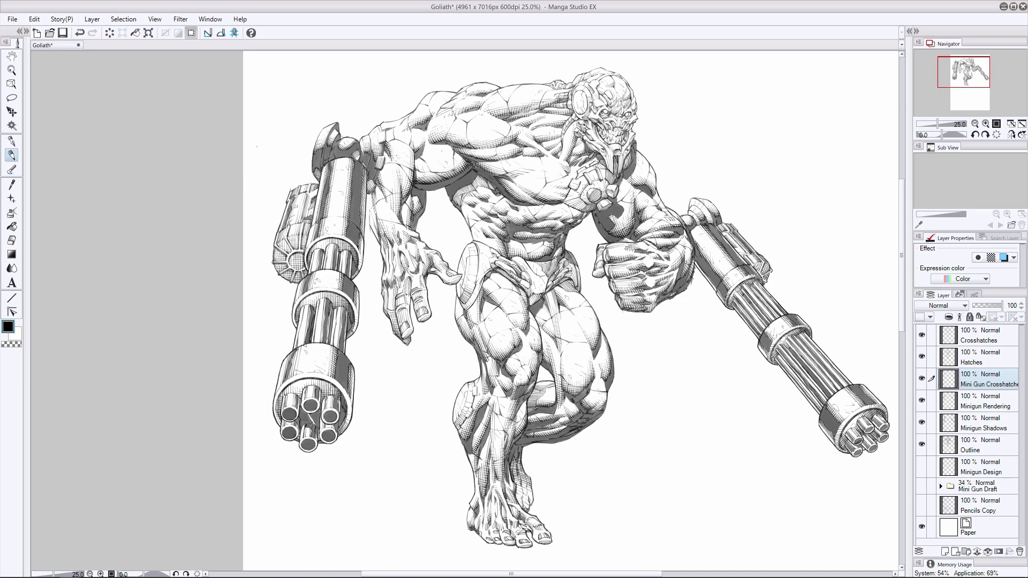
pyautogui.moveTo(318, 222); pyautogui.dragTo(316, 229)
pyautogui.hotkey('ctrl', 'z')
pyautogui.moveTo(369, 198)
pyautogui.mouseDown()
pyautogui.moveTo(368, 209)
pyautogui.moveTo(316, 229)
pyautogui.mouseUp()
pyautogui.hotkey('ctrl', 'z')
# - Crosshatch the outer side of the left minigun's muzzle collar, undoing and redrawing strokes until they follow its curve
pyautogui.moveTo(297, 372); pyautogui.dragTo(287, 378)
pyautogui.moveTo(296, 369)
pyautogui.mouseDown()
pyautogui.moveTo(287, 378)
pyautogui.moveTo(290, 361)
pyautogui.mouseUp()
pyautogui.hotkey('ctrl', 'z')
pyautogui.hotkey('ctrl', 'z')
pyautogui.hotkey('ctrl', 'z')
pyautogui.hotkey('ctrl', 'z')
pyautogui.moveTo(297, 371)
pyautogui.mouseDown()
pyautogui.moveTo(285, 378)
pyautogui.moveTo(285, 363)
pyautogui.mouseUp()
pyautogui.hotkey('ctrl', 'z')
pyautogui.hotkey('ctrl', 'z')
pyautogui.hotkey('ctrl', 'z')
pyautogui.moveTo(292, 355); pyautogui.dragTo(284, 373)
pyautogui.hotkey('ctrl', 'z')
pyautogui.hotkey('ctrl', 'z')
# - Erase crosshatch lines that overrun the outer rim of the left minigun's muzzle collar
pyautogui.click(11, 241)
pyautogui.moveTo(282, 375); pyautogui.dragTo(277, 388)
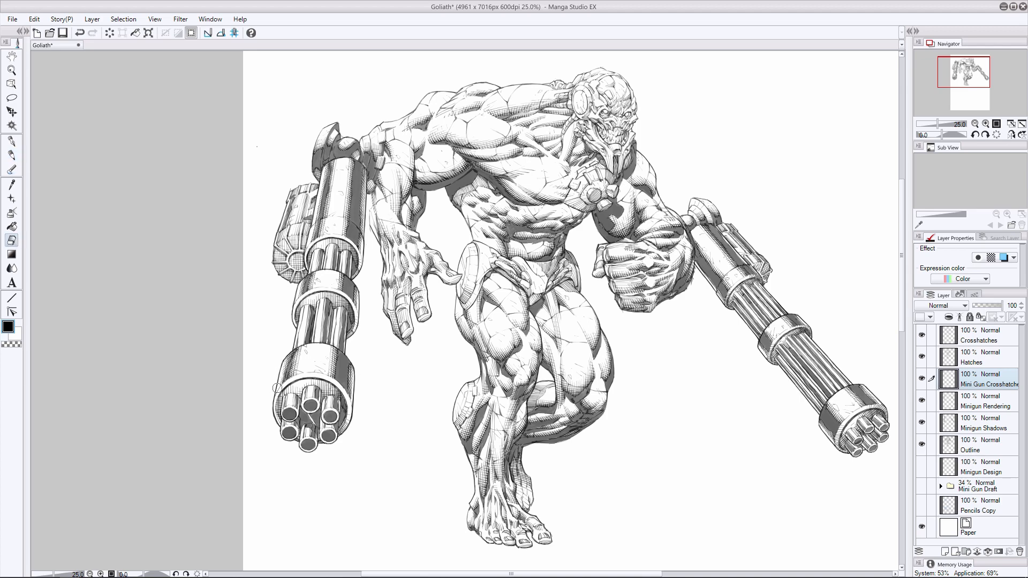
pyautogui.click(12, 155)
pyautogui.hotkey('ctrl', 'z')
# - On the Minigun Rendering layer, erase excess hatching along the edges of the left minigun's middle band, muzzle rim and housing ring
pyautogui.click(11, 240)
pyautogui.click(968, 405)
pyautogui.moveTo(360, 312); pyautogui.dragTo(355, 322)
pyautogui.click(6, 155)
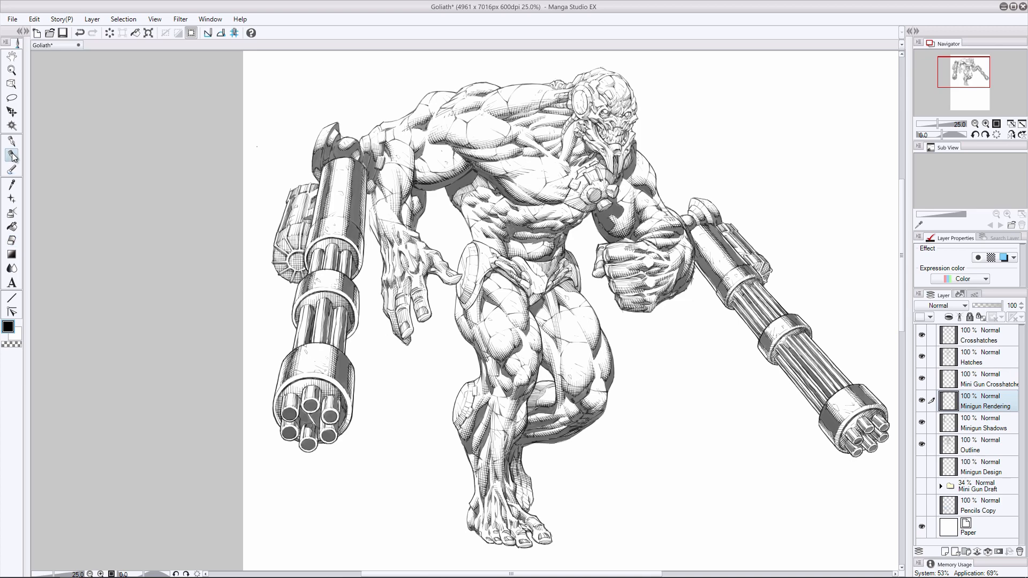
pyautogui.press('e')
pyautogui.moveTo(348, 415); pyautogui.dragTo(343, 432)
pyautogui.moveTo(359, 267); pyautogui.dragTo(352, 277)
# - Redraw rendering strokes on the left minigun's housing ring and the barrels around its middle band
pyautogui.press('p')
pyautogui.hotkey('ctrl', 'z')
pyautogui.moveTo(364, 240); pyautogui.dragTo(356, 274)
pyautogui.hotkey('ctrl', 'z')
pyautogui.hotkey('ctrl', 'z')
pyautogui.hotkey('ctrl', 'z')
pyautogui.moveTo(316, 238); pyautogui.dragTo(306, 249)
pyautogui.hotkey('ctrl', 'z')
pyautogui.moveTo(342, 292)
pyautogui.mouseDown()
pyautogui.moveTo(354, 304)
pyautogui.moveTo(350, 333)
pyautogui.mouseUp()
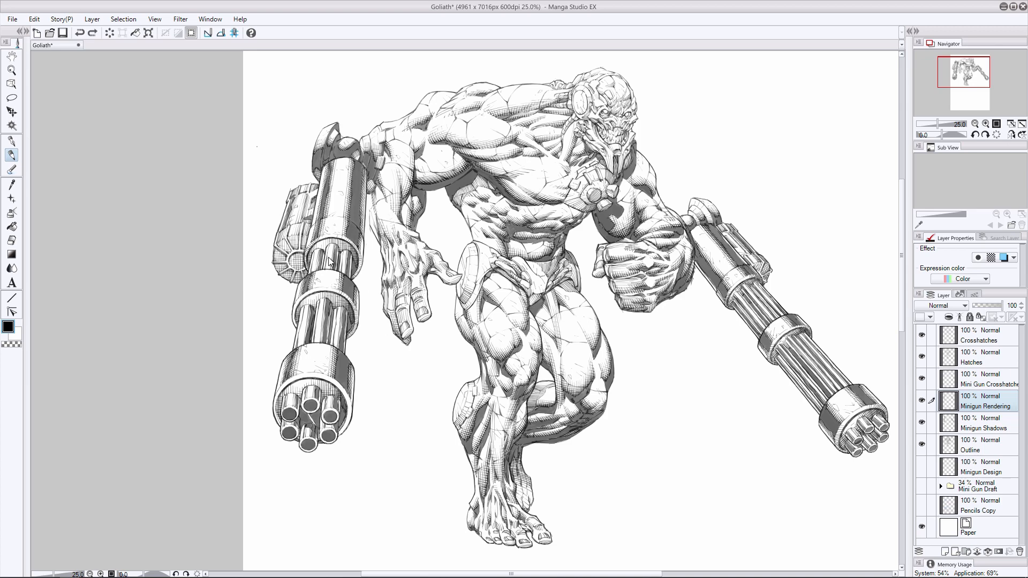
# - Try a rendering stroke on the left minigun's middle band, comparing the result with and without the recent strokes
pyautogui.press('e')
pyautogui.press('p')
pyautogui.hotkey('ctrl', 'z')
pyautogui.hotkey('ctrl', 'y')
pyautogui.moveTo(348, 296); pyautogui.dragTo(341, 293)
pyautogui.hotkey('ctrl', 'z')
pyautogui.hotkey('ctrl', 'z')
pyautogui.hotkey('ctrl', 'y')
pyautogui.hotkey('ctrl', 'z')
pyautogui.hotkey('ctrl', 'y')
pyautogui.hotkey('ctrl', 'z')
pyautogui.hotkey('ctrl', 'y')
pyautogui.hotkey('ctrl', 'z')
pyautogui.hotkey('ctrl', 'y')
pyautogui.hotkey('ctrl', 'z')
pyautogui.hotkey('ctrl', 'y')
pyautogui.hotkey('ctrl', 'z')
pyautogui.hotkey('ctrl', 'y')
# - Erase excess rendering along the inner edge of the left minigun's muzzle rim and try a replacement stroke
pyautogui.hotkey('ctrl', 'z')
pyautogui.click(11, 240)
pyautogui.moveTo(347, 424); pyautogui.dragTo(352, 410)
pyautogui.click(12, 155)
pyautogui.moveTo(352, 405)
pyautogui.mouseDown()
pyautogui.moveTo(348, 414)
pyautogui.moveTo(346, 404)
pyautogui.mouseUp()
pyautogui.hotkey('ctrl', 'z')
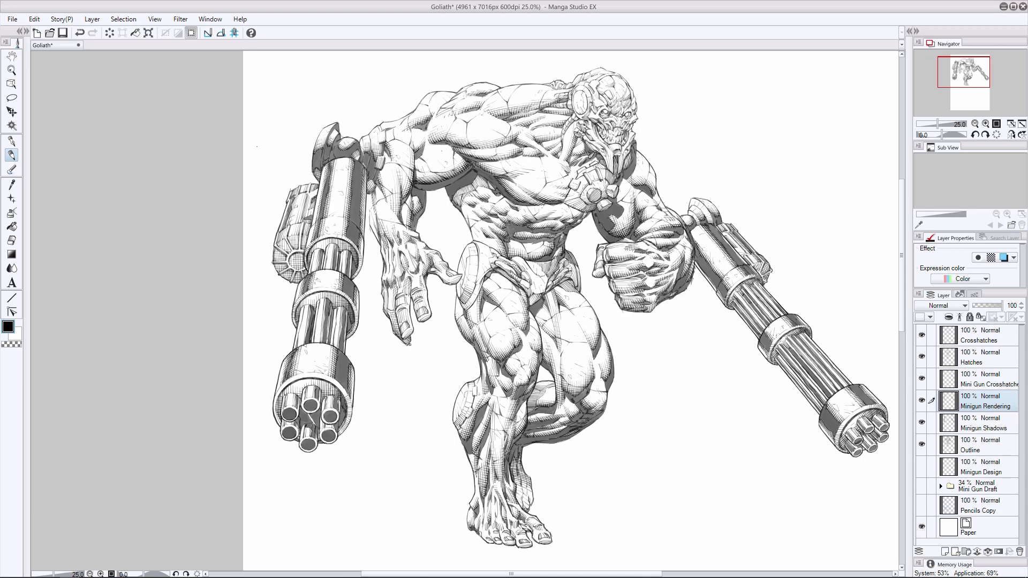
# - Try replacement rendering strokes on the left minigun's muzzle housing, comparing the result with and without them
pyautogui.hotkey('ctrl', 'z')
pyautogui.moveTo(331, 381); pyautogui.dragTo(345, 394)
pyautogui.hotkey('ctrl', 'z')
pyautogui.moveTo(348, 387); pyautogui.dragTo(341, 392)
pyautogui.hotkey('ctrl', 'z')
pyautogui.hotkey('ctrl', 'y')
pyautogui.hotkey('ctrl', 'z')
pyautogui.hotkey('ctrl', 'y')
pyautogui.hotkey('ctrl', 'z')
# - Clean up the right edge of the left minigun's muzzle rim, add rendering strokes along both rim edges, and save the drawing
pyautogui.click(12, 240)
pyautogui.moveTo(351, 414); pyautogui.dragTo(348, 421)
pyautogui.click(13, 158)
pyautogui.hotkey('ctrl', 'z')
pyautogui.hotkey('ctrl', 'y')
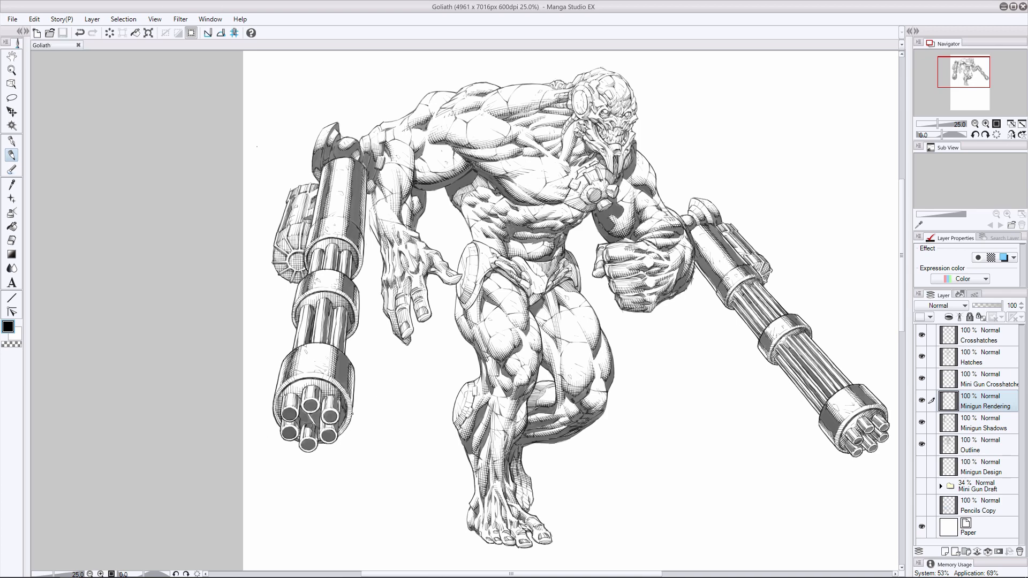
pyautogui.moveTo(353, 407); pyautogui.dragTo(350, 421)
pyautogui.moveTo(279, 397); pyautogui.dragTo(276, 415)
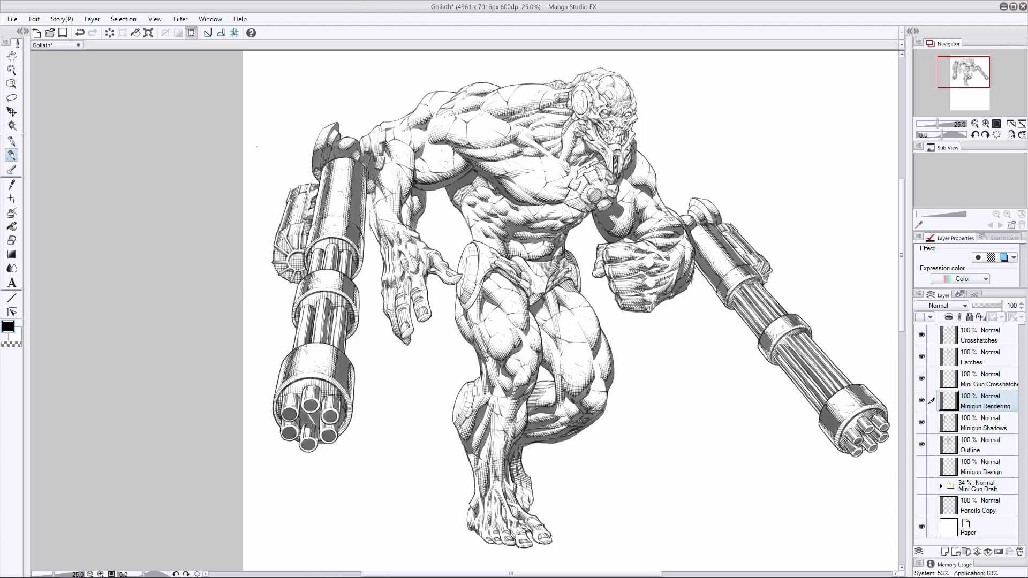
pyautogui.hotkey('ctrl', 's')
# - Hide the minigun shadow, rendering and crosshatch layers and add a layer named Minigun Chrome above Minigun Rendering
pyautogui.hscroll(2, 466, 310)
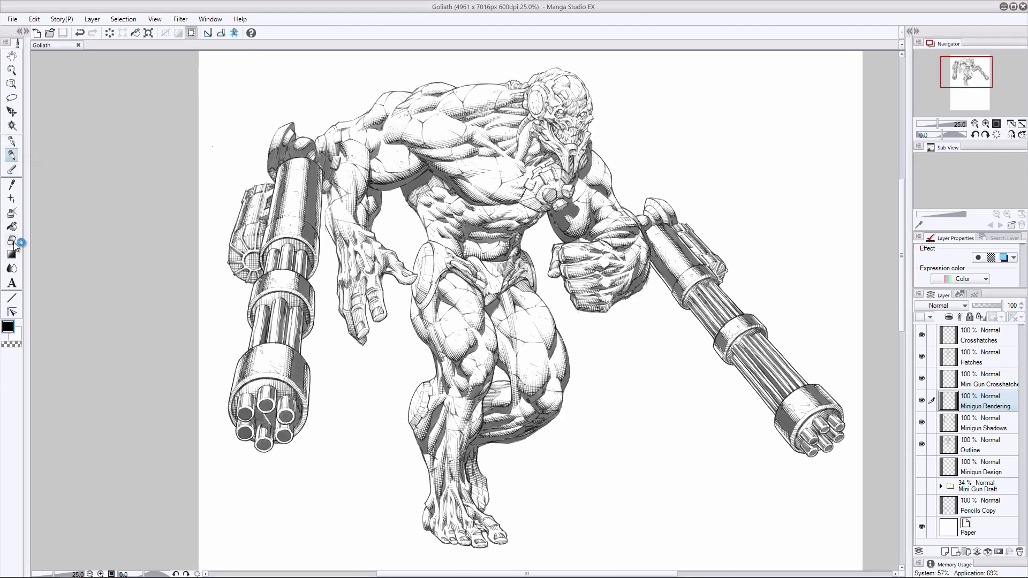
pyautogui.click(921, 422)
pyautogui.click(921, 400)
pyautogui.click(921, 378)
pyautogui.click(945, 551)
pyautogui.doubleClick(962, 408)
pyautogui.write('Minigun Chrome')
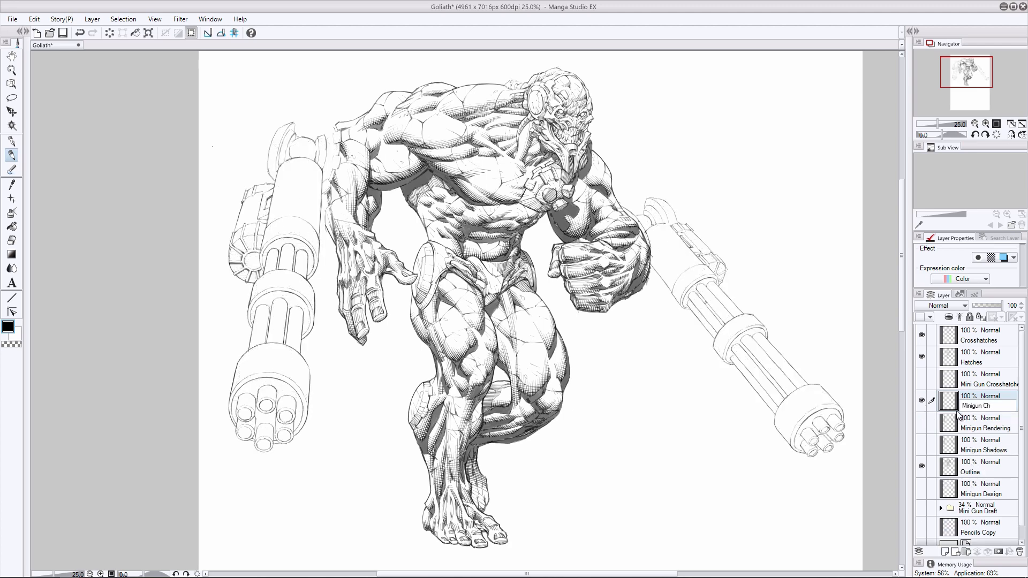
pyautogui.press('Return')
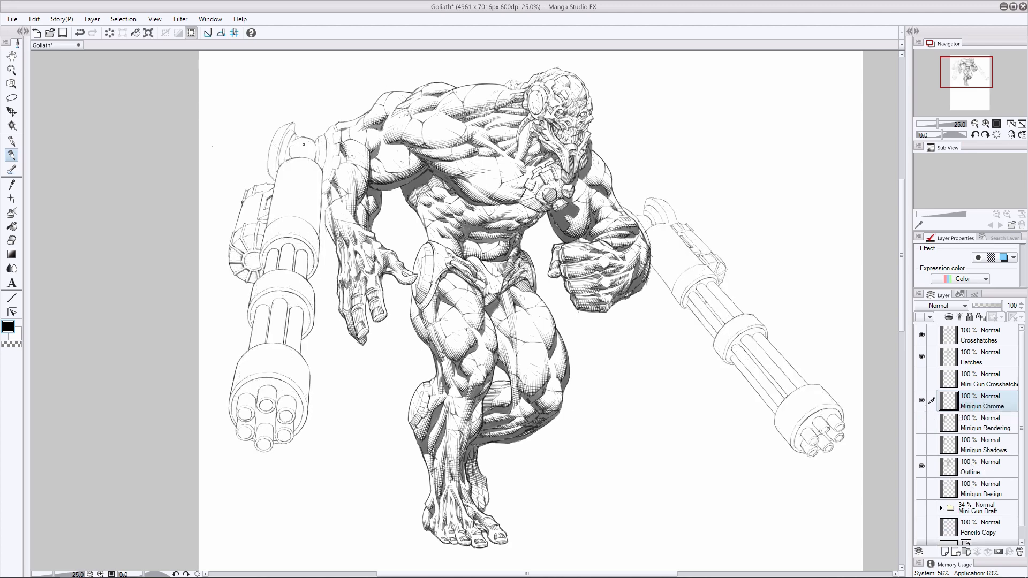
# - Ink a chrome reflection on the round joint at the top of the left minigun's main cylinder
pyautogui.moveTo(304, 144)
pyautogui.mouseDown()
pyautogui.moveTo(292, 155)
pyautogui.moveTo(312, 145)
pyautogui.moveTo(313, 157)
pyautogui.moveTo(314, 142)
pyautogui.moveTo(295, 154)
pyautogui.moveTo(313, 151)
pyautogui.mouseUp()
pyautogui.hotkey('ctrl', 'z')
pyautogui.click(12, 240)
pyautogui.click(12, 155)
pyautogui.moveTo(311, 144)
pyautogui.mouseDown()
pyautogui.moveTo(295, 153)
pyautogui.moveTo(315, 148)
pyautogui.mouseUp()
# - Ink long dark chrome reflections down the right half of the left minigun's main cylinder
pyautogui.moveTo(314, 161); pyautogui.dragTo(310, 223)
pyautogui.moveTo(313, 160); pyautogui.dragTo(306, 220)
pyautogui.moveTo(312, 160)
pyautogui.mouseDown()
pyautogui.moveTo(308, 223)
pyautogui.moveTo(310, 161)
pyautogui.moveTo(304, 200)
pyautogui.mouseUp()
pyautogui.moveTo(308, 179); pyautogui.dragTo(302, 219)
pyautogui.moveTo(317, 168)
pyautogui.mouseDown()
pyautogui.moveTo(316, 232)
pyautogui.moveTo(317, 212)
pyautogui.mouseUp()
pyautogui.hotkey('ctrl', 'z')
pyautogui.moveTo(319, 185); pyautogui.dragTo(314, 229)
pyautogui.moveTo(320, 167); pyautogui.dragTo(317, 219)
# - Add chrome reflections along the left edge of the main cylinder and refine the dark strokes on its right edge
pyautogui.moveTo(289, 161); pyautogui.dragTo(276, 220)
pyautogui.moveTo(285, 178)
pyautogui.mouseDown()
pyautogui.moveTo(277, 208)
pyautogui.moveTo(288, 187)
pyautogui.moveTo(322, 170)
pyautogui.moveTo(318, 232)
pyautogui.mouseUp()
pyautogui.press('e')
pyautogui.press('p')
pyautogui.moveTo(320, 168); pyautogui.dragTo(314, 231)
pyautogui.moveTo(319, 170); pyautogui.dragTo(315, 233)
pyautogui.hotkey('ctrl', 'z')
pyautogui.moveTo(289, 161); pyautogui.dragTo(275, 215)
pyautogui.hotkey('ctrl', 'z')
pyautogui.moveTo(282, 174); pyautogui.dragTo(274, 220)
# - Ink chrome reflections around the lower end of the left minigun's main cylinder and its housing ring
pyautogui.moveTo(284, 163)
pyautogui.mouseDown()
pyautogui.moveTo(276, 200)
pyautogui.moveTo(309, 239)
pyautogui.mouseUp()
pyautogui.moveTo(307, 226); pyautogui.dragTo(309, 237)
pyautogui.moveTo(305, 219); pyautogui.dragTo(314, 236)
pyautogui.moveTo(312, 228); pyautogui.dragTo(317, 252)
pyautogui.moveTo(303, 217)
pyautogui.mouseDown()
pyautogui.moveTo(301, 238)
pyautogui.moveTo(270, 241)
pyautogui.mouseUp()
pyautogui.moveTo(278, 207); pyautogui.dragTo(273, 228)
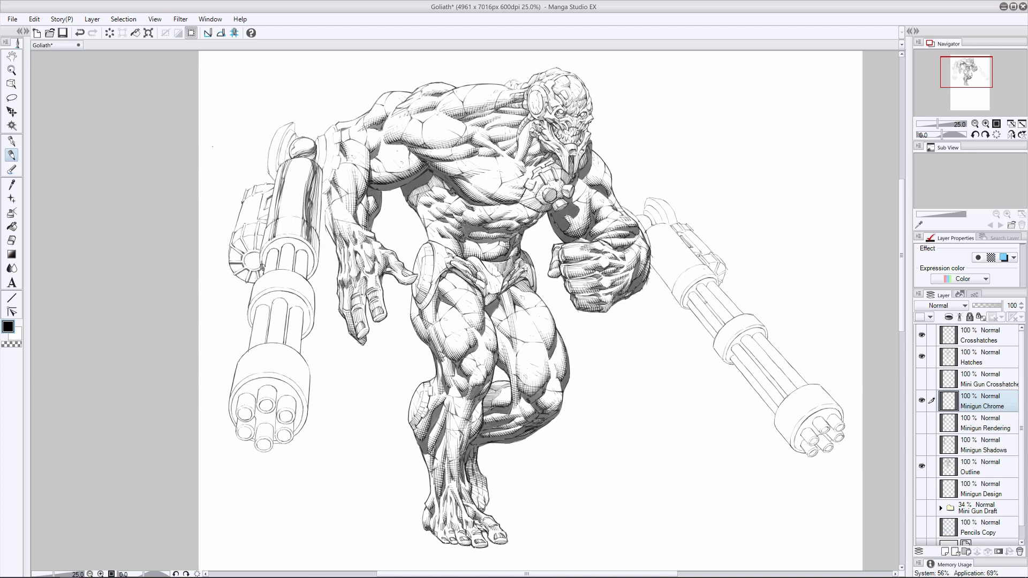
# - Darken the housing ring below the main cylinder and ink reflections on the short barrel section beneath it
pyautogui.moveTo(262, 268)
pyautogui.mouseDown()
pyautogui.moveTo(262, 247)
pyautogui.moveTo(297, 237)
pyautogui.moveTo(308, 282)
pyautogui.mouseUp()
pyautogui.moveTo(290, 244)
pyautogui.mouseDown()
pyautogui.moveTo(292, 271)
pyautogui.moveTo(282, 269)
pyautogui.moveTo(304, 278)
pyautogui.moveTo(296, 273)
pyautogui.mouseUp()
pyautogui.moveTo(307, 253)
pyautogui.mouseDown()
pyautogui.moveTo(306, 268)
pyautogui.moveTo(273, 272)
pyautogui.mouseUp()
pyautogui.moveTo(276, 248); pyautogui.dragTo(266, 274)
pyautogui.press('e')
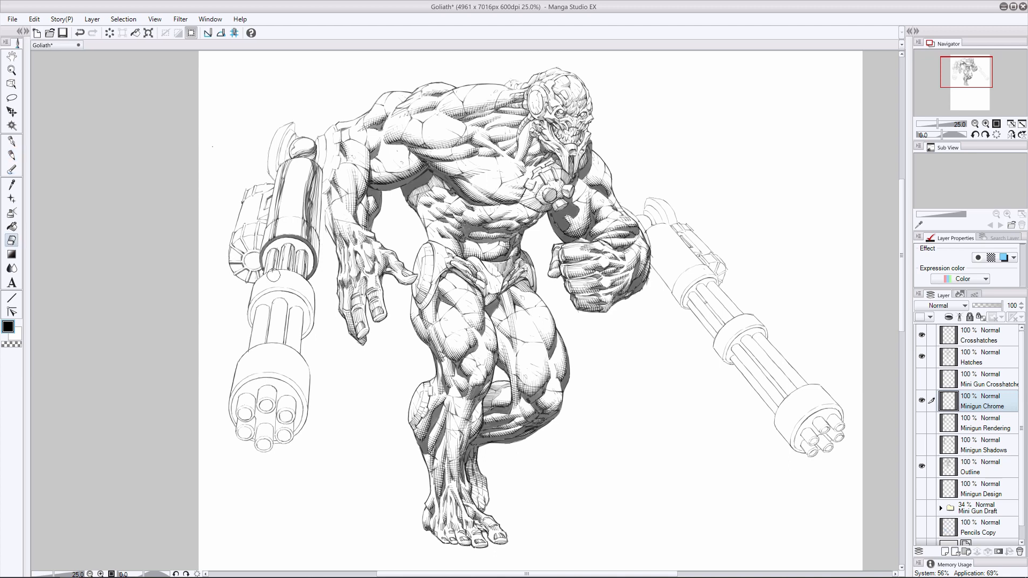
pyautogui.press('p')
pyautogui.moveTo(286, 185)
pyautogui.mouseDown()
pyautogui.moveTo(266, 243)
pyautogui.moveTo(304, 260)
pyautogui.moveTo(307, 275)
pyautogui.moveTo(262, 268)
pyautogui.moveTo(299, 245)
pyautogui.mouseUp()
pyautogui.hotkey('ctrl', 'z')
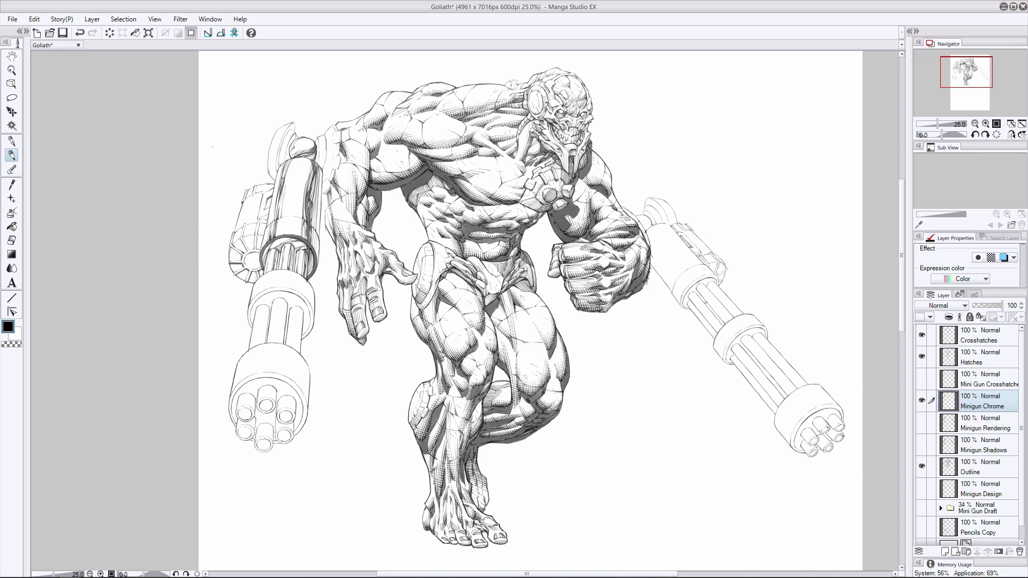
# - Ink dark vertical chrome reflections on the right side of the left minigun's middle band
pyautogui.moveTo(307, 280); pyautogui.dragTo(304, 297)
pyautogui.moveTo(301, 274); pyautogui.dragTo(298, 293)
pyautogui.moveTo(305, 276); pyautogui.dragTo(302, 296)
pyautogui.moveTo(306, 282)
pyautogui.mouseDown()
pyautogui.moveTo(298, 292)
pyautogui.moveTo(307, 299)
pyautogui.mouseUp()
pyautogui.hotkey('ctrl', 'z')
pyautogui.moveTo(310, 283); pyautogui.dragTo(308, 300)
pyautogui.hotkey('ctrl', 'z')
pyautogui.hotkey('ctrl', 'z')
pyautogui.moveTo(311, 286)
pyautogui.mouseDown()
pyautogui.moveTo(309, 301)
pyautogui.moveTo(294, 290)
pyautogui.mouseUp()
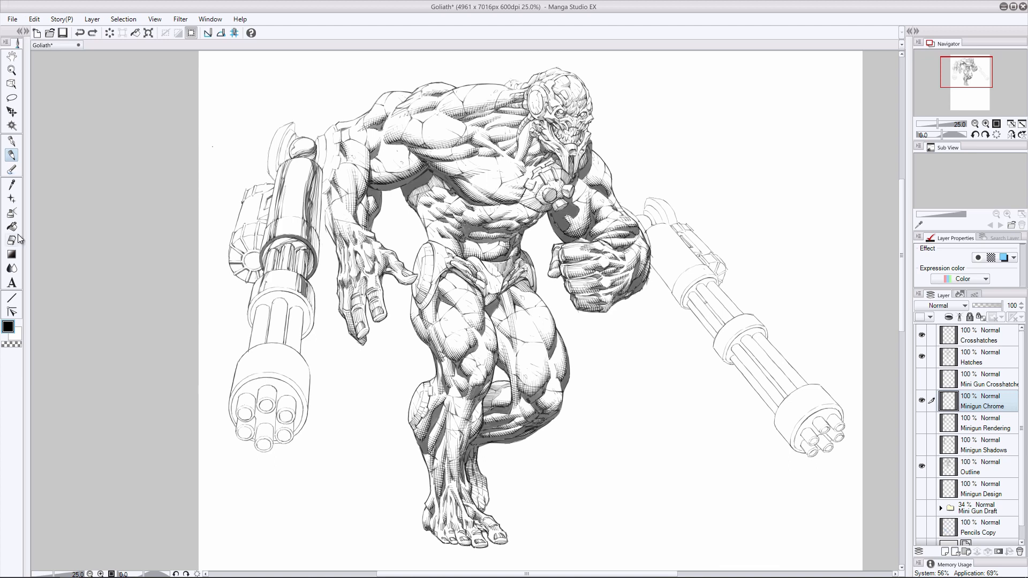
# - Ink the chrome reflections on the lower ring of the left minigun's middle band, cleaning up its right side
pyautogui.moveTo(266, 276)
pyautogui.mouseDown()
pyautogui.moveTo(258, 293)
pyautogui.moveTo(306, 307)
pyautogui.moveTo(297, 308)
pyautogui.mouseUp()
pyautogui.hotkey('ctrl', 'z')
pyautogui.moveTo(300, 303)
pyautogui.mouseDown()
pyautogui.moveTo(288, 311)
pyautogui.moveTo(309, 316)
pyautogui.mouseUp()
pyautogui.moveTo(308, 311)
pyautogui.mouseDown()
pyautogui.moveTo(303, 329)
pyautogui.moveTo(296, 304)
pyautogui.moveTo(303, 332)
pyautogui.mouseUp()
pyautogui.moveTo(272, 301); pyautogui.dragTo(250, 316)
pyautogui.moveTo(257, 307)
pyautogui.mouseDown()
pyautogui.moveTo(251, 323)
pyautogui.moveTo(294, 303)
pyautogui.moveTo(284, 297)
pyautogui.mouseUp()
pyautogui.press('e')
pyautogui.moveTo(306, 320); pyautogui.dragTo(303, 334)
pyautogui.press('p')
pyautogui.moveTo(276, 290)
pyautogui.mouseDown()
pyautogui.moveTo(305, 300)
pyautogui.moveTo(306, 335)
pyautogui.mouseUp()
pyautogui.moveTo(311, 328); pyautogui.dragTo(301, 340)
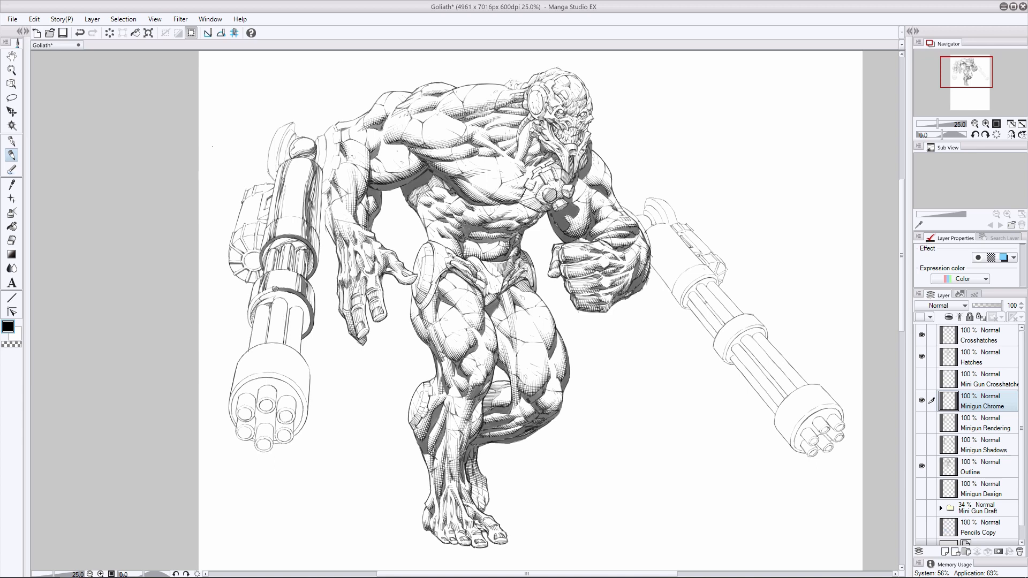
# - Redraw the dark curved reflection around the left and front of the middle band's lower ring
pyautogui.moveTo(275, 289)
pyautogui.mouseDown()
pyautogui.moveTo(253, 301)
pyautogui.moveTo(251, 323)
pyautogui.moveTo(251, 303)
pyautogui.mouseUp()
pyautogui.hotkey('ctrl', 'z')
pyautogui.hotkey('ctrl', 'z')
pyautogui.moveTo(287, 290); pyautogui.dragTo(250, 305)
pyautogui.moveTo(250, 303)
pyautogui.mouseDown()
pyautogui.moveTo(296, 292)
pyautogui.moveTo(312, 316)
pyautogui.moveTo(304, 339)
pyautogui.mouseUp()
# - Ink long dark reflections down the central barrels below the left minigun's middle band
pyautogui.moveTo(282, 299); pyautogui.dragTo(280, 338)
pyautogui.moveTo(283, 302); pyautogui.dragTo(280, 346)
pyautogui.moveTo(285, 299); pyautogui.dragTo(281, 344)
pyautogui.click(11, 241)
pyautogui.click(11, 155)
pyautogui.moveTo(273, 298); pyautogui.dragTo(270, 345)
# - Ink chrome reflections along the right-hand barrels between the left minigun's middle band and muzzle housing
pyautogui.moveTo(277, 298)
pyautogui.mouseDown()
pyautogui.moveTo(275, 314)
pyautogui.moveTo(298, 325)
pyautogui.mouseUp()
pyautogui.moveTo(298, 321)
pyautogui.mouseDown()
pyautogui.moveTo(296, 352)
pyautogui.moveTo(297, 336)
pyautogui.mouseUp()
pyautogui.moveTo(297, 307); pyautogui.dragTo(295, 350)
pyautogui.hotkey('ctrl', 'z')
pyautogui.hotkey('ctrl', 'z')
pyautogui.hotkey('ctrl', 'z')
pyautogui.moveTo(301, 310); pyautogui.dragTo(296, 349)
pyautogui.moveTo(301, 310)
pyautogui.mouseDown()
pyautogui.moveTo(298, 351)
pyautogui.moveTo(292, 333)
pyautogui.mouseUp()
pyautogui.moveTo(293, 307); pyautogui.dragTo(287, 347)
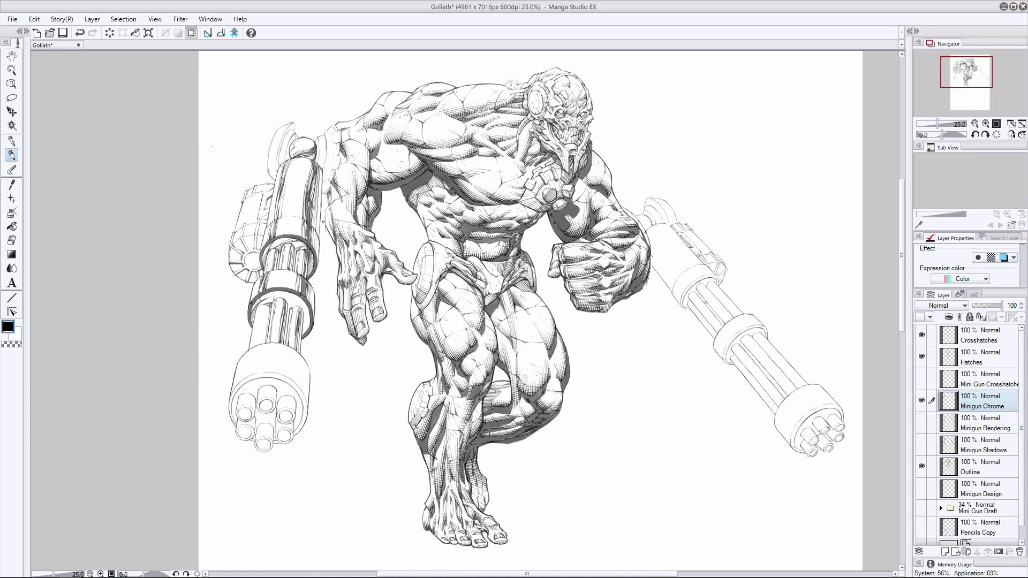
# - Ink chrome reflections along the left-hand barrels between the middle band and muzzle housing
pyautogui.moveTo(267, 306); pyautogui.dragTo(262, 337)
pyautogui.moveTo(267, 307); pyautogui.dragTo(260, 346)
pyautogui.moveTo(268, 307)
pyautogui.mouseDown()
pyautogui.moveTo(263, 343)
pyautogui.moveTo(263, 325)
pyautogui.moveTo(251, 349)
pyautogui.mouseUp()
pyautogui.hotkey('ctrl', 'z')
pyautogui.moveTo(261, 305); pyautogui.dragTo(255, 332)
# - Try extra dark strokes across the right side of the middle band's lower ring
pyautogui.moveTo(287, 298); pyautogui.dragTo(299, 302)
pyautogui.moveTo(296, 306); pyautogui.dragTo(307, 307)
pyautogui.moveTo(287, 301); pyautogui.dragTo(300, 302)
pyautogui.moveTo(284, 298); pyautogui.dragTo(298, 301)
pyautogui.hotkey('ctrl', 'z')
pyautogui.moveTo(284, 298); pyautogui.dragTo(303, 322)
pyautogui.moveTo(311, 312)
pyautogui.mouseDown()
pyautogui.moveTo(303, 328)
pyautogui.moveTo(304, 303)
pyautogui.mouseUp()
pyautogui.hotkey('ctrl', 'z')
pyautogui.hotkey('ctrl', 'z')
pyautogui.hotkey('ctrl', 'z')
pyautogui.hotkey('ctrl', 'z')
pyautogui.hotkey('ctrl', 'z')
pyautogui.hotkey('ctrl', 'z')
pyautogui.moveTo(292, 304)
pyautogui.mouseDown()
pyautogui.moveTo(304, 298)
pyautogui.moveTo(301, 335)
pyautogui.mouseUp()
pyautogui.hotkey('ctrl', 'z')
pyautogui.hotkey('ctrl', 'z')
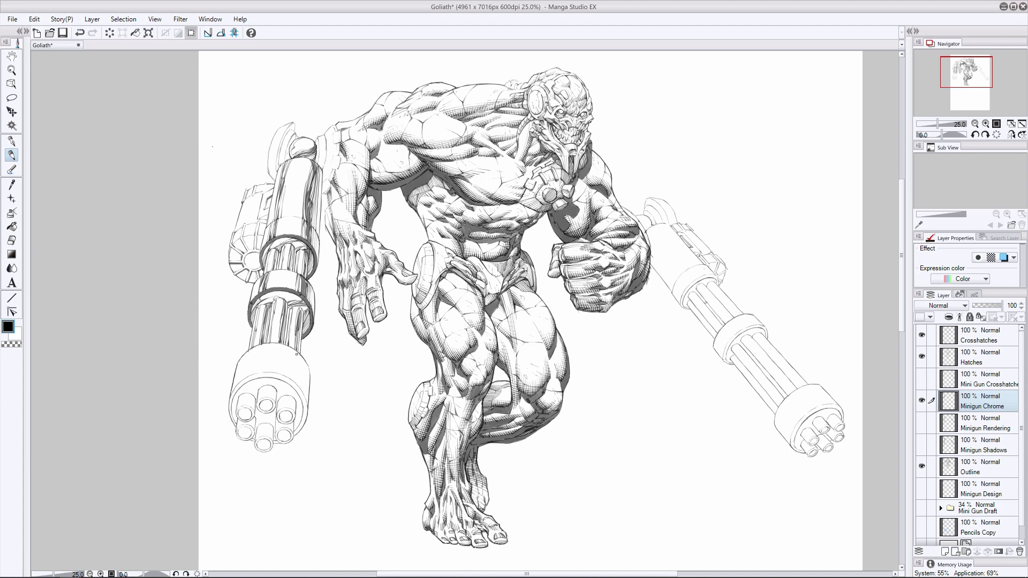
# - Ink dark vertical chrome reflections down the right edge of the left minigun's muzzle housing
pyautogui.moveTo(296, 355); pyautogui.dragTo(298, 386)
pyautogui.moveTo(289, 345); pyautogui.dragTo(288, 373)
pyautogui.moveTo(289, 347); pyautogui.dragTo(290, 371)
pyautogui.hotkey('ctrl', 'z')
pyautogui.hotkey('ctrl', 'z')
pyautogui.moveTo(290, 353)
pyautogui.mouseDown()
pyautogui.moveTo(288, 377)
pyautogui.moveTo(294, 369)
pyautogui.mouseUp()
pyautogui.moveTo(290, 347); pyautogui.dragTo(293, 381)
pyautogui.moveTo(292, 349); pyautogui.dragTo(299, 383)
pyautogui.moveTo(298, 354); pyautogui.dragTo(301, 385)
pyautogui.moveTo(300, 355)
pyautogui.mouseDown()
pyautogui.moveTo(304, 391)
pyautogui.moveTo(298, 380)
pyautogui.mouseUp()
pyautogui.hotkey('ctrl', 'z')
pyautogui.hotkey('ctrl', 'z')
pyautogui.hotkey('ctrl', 'z')
pyautogui.hotkey('ctrl', 'z')
pyautogui.hotkey('ctrl', 'z')
# - Redraw the inner vertical reflection just right of the muzzle housing's centre
pyautogui.hotkey('ctrl', 'z')
pyautogui.moveTo(298, 353); pyautogui.dragTo(301, 389)
pyautogui.moveTo(302, 375); pyautogui.dragTo(301, 396)
pyautogui.press('e')
pyautogui.press('p')
pyautogui.moveTo(289, 354); pyautogui.dragTo(288, 377)
pyautogui.moveTo(284, 345); pyautogui.dragTo(288, 377)
pyautogui.hotkey('ctrl', 'z')
pyautogui.hotkey('ctrl', 'z')
pyautogui.hotkey('ctrl', 'z')
pyautogui.moveTo(286, 348); pyautogui.dragTo(287, 379)
# - Ink vertical chrome reflections down the left side of the left minigun's muzzle housing
pyautogui.moveTo(252, 345); pyautogui.dragTo(245, 379)
pyautogui.moveTo(250, 346); pyautogui.dragTo(247, 379)
pyautogui.moveTo(254, 345); pyautogui.dragTo(245, 371)
pyautogui.moveTo(245, 351); pyautogui.dragTo(240, 384)
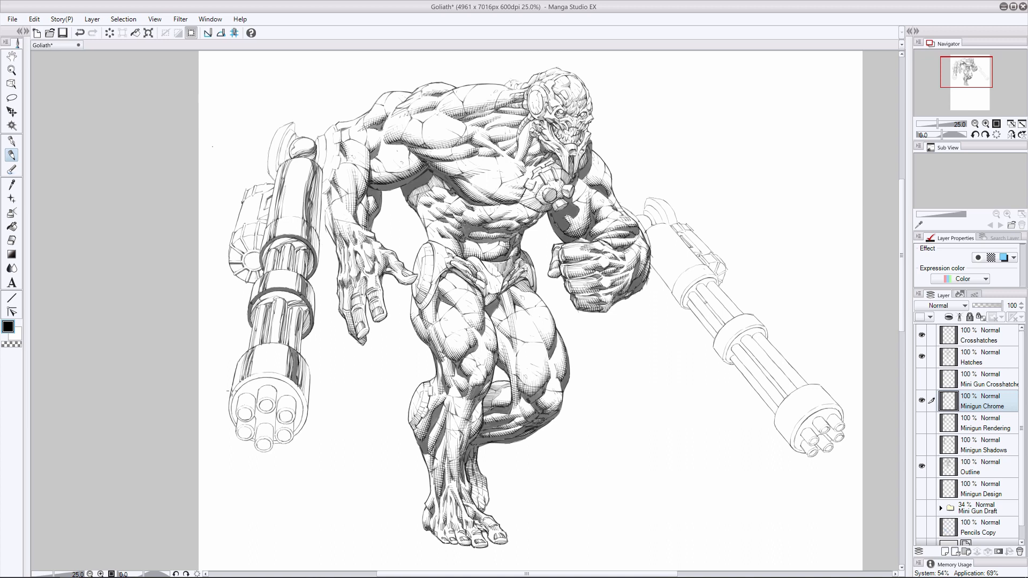
# - Try curved strokes across the front of the left minigun's middle band
pyautogui.moveTo(282, 294); pyautogui.dragTo(267, 297)
pyautogui.moveTo(278, 293); pyautogui.dragTo(261, 300)
pyautogui.hotkey('ctrl', 'z')
pyautogui.hotkey('ctrl', 'z')
pyautogui.hotkey('ctrl', 'z')
# - Ink dark chrome reflections on the left minigun's muzzle housing edge and along its upper barrel tips
pyautogui.moveTo(258, 360)
pyautogui.mouseDown()
pyautogui.moveTo(254, 382)
pyautogui.moveTo(236, 385)
pyautogui.mouseUp()
pyautogui.click(12, 241)
pyautogui.click(15, 159)
pyautogui.moveTo(287, 344); pyautogui.dragTo(283, 371)
pyautogui.moveTo(285, 360)
pyautogui.mouseDown()
pyautogui.moveTo(272, 402)
pyautogui.moveTo(259, 399)
pyautogui.mouseUp()
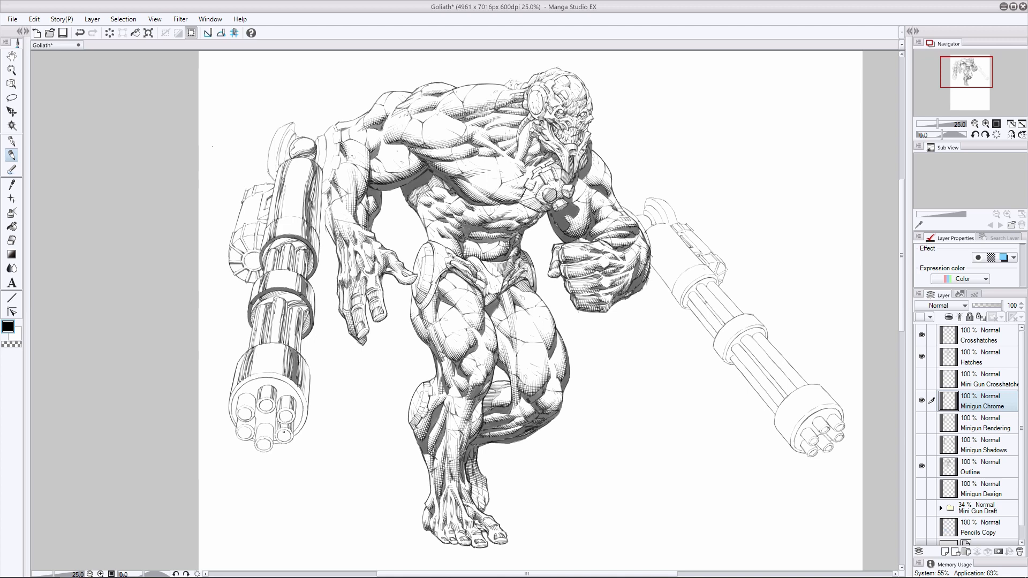
# - Ink reflections on the left minigun's lower barrel tips and darken the six muzzle openings
pyautogui.moveTo(272, 424); pyautogui.dragTo(268, 440)
pyautogui.moveTo(254, 393); pyautogui.dragTo(250, 409)
pyautogui.moveTo(254, 396); pyautogui.dragTo(250, 429)
pyautogui.hotkey('ctrl', 'z')
pyautogui.moveTo(255, 416)
pyautogui.mouseDown()
pyautogui.moveTo(251, 429)
pyautogui.moveTo(270, 403)
pyautogui.moveTo(245, 412)
pyautogui.moveTo(250, 437)
pyautogui.mouseUp()
pyautogui.moveTo(259, 443); pyautogui.dragTo(270, 448)
pyautogui.moveTo(276, 413); pyautogui.dragTo(288, 422)
pyautogui.moveTo(276, 432); pyautogui.dragTo(288, 440)
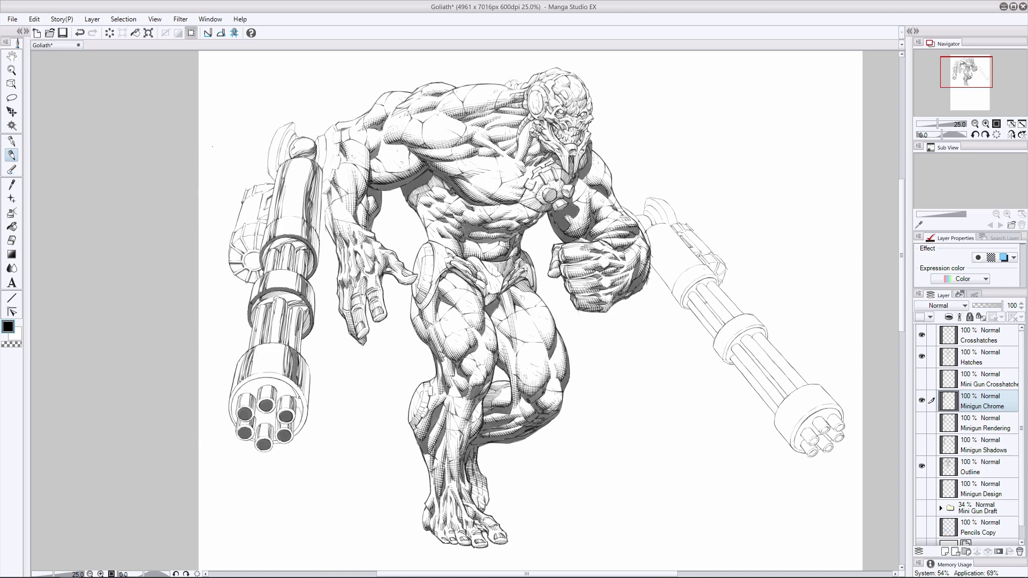
# - Ink dark gaps between the muzzle barrels and erase the heavy dark rings along the left minigun's two bands
pyautogui.moveTo(291, 388)
pyautogui.mouseDown()
pyautogui.moveTo(303, 413)
pyautogui.moveTo(258, 422)
pyautogui.moveTo(266, 423)
pyautogui.mouseUp()
pyautogui.press('e')
pyautogui.moveTo(306, 281)
pyautogui.mouseDown()
pyautogui.moveTo(310, 248)
pyautogui.moveTo(274, 236)
pyautogui.moveTo(250, 325)
pyautogui.moveTo(276, 290)
pyautogui.moveTo(255, 297)
pyautogui.moveTo(250, 321)
pyautogui.moveTo(288, 289)
pyautogui.moveTo(307, 306)
pyautogui.moveTo(286, 288)
pyautogui.moveTo(303, 295)
pyautogui.moveTo(311, 328)
pyautogui.moveTo(303, 335)
pyautogui.mouseUp()
pyautogui.click(11, 155)
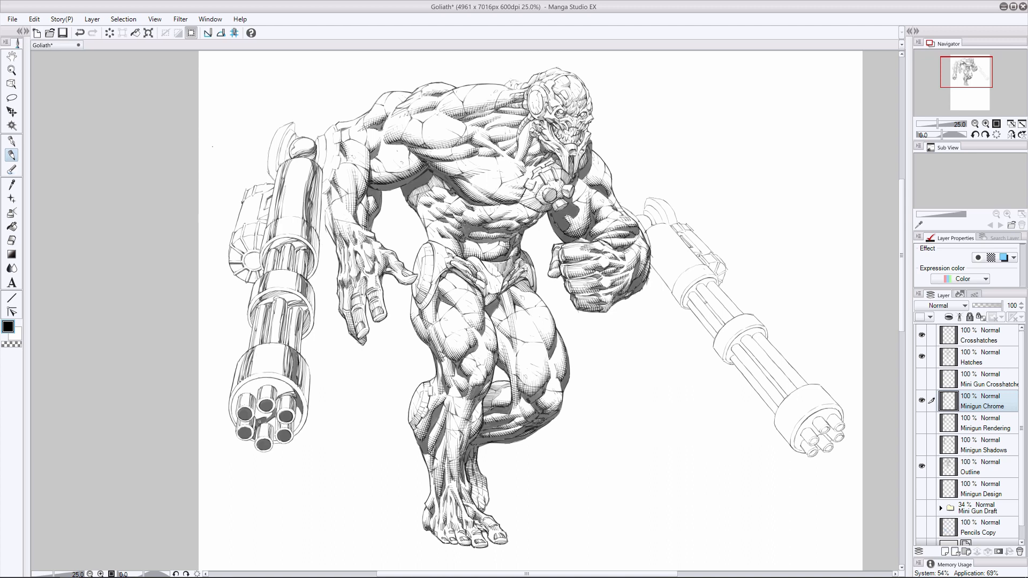
# - Try further dark strokes across the gap between the left minigun's lower barrels
pyautogui.moveTo(260, 421)
pyautogui.mouseDown()
pyautogui.moveTo(301, 414)
pyautogui.moveTo(296, 426)
pyautogui.moveTo(300, 413)
pyautogui.moveTo(295, 428)
pyautogui.moveTo(274, 419)
pyautogui.moveTo(272, 434)
pyautogui.moveTo(295, 429)
pyautogui.moveTo(295, 417)
pyautogui.mouseUp()
pyautogui.hotkey('ctrl', 'z')
# - Ink dark reflections around the muzzle face's left rim and behind the upper barrels
pyautogui.hotkey('ctrl', 'z')
pyautogui.hotkey('ctrl', 'z')
pyautogui.hotkey('ctrl', 'z')
pyautogui.hotkey('ctrl', 'z')
pyautogui.hotkey('ctrl', 'z')
pyautogui.hotkey('ctrl', 'z')
pyautogui.hotkey('ctrl', 'z')
pyautogui.moveTo(237, 403); pyautogui.dragTo(234, 420)
pyautogui.moveTo(293, 392)
pyautogui.mouseDown()
pyautogui.moveTo(275, 376)
pyautogui.moveTo(247, 392)
pyautogui.moveTo(270, 377)
pyautogui.moveTo(243, 390)
pyautogui.moveTo(289, 384)
pyautogui.mouseUp()
pyautogui.hotkey('ctrl', 'z')
pyautogui.moveTo(272, 385)
pyautogui.mouseDown()
pyautogui.moveTo(293, 390)
pyautogui.moveTo(274, 384)
pyautogui.moveTo(260, 416)
pyautogui.mouseUp()
pyautogui.hotkey('ctrl', 'z')
pyautogui.press('e')
pyautogui.press('p')
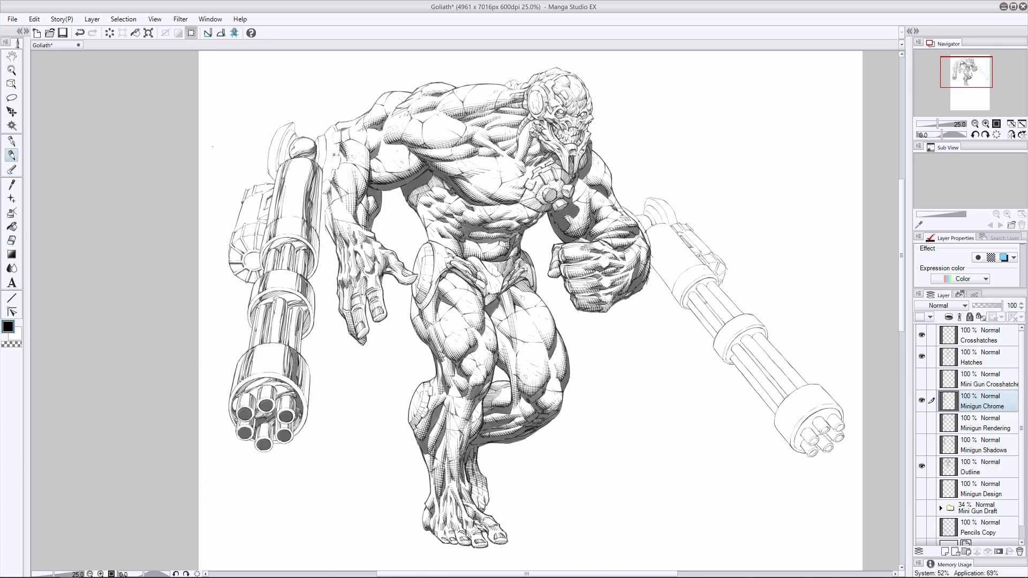
# - Try ink strokes where the top of the left minigun meets the character's arm
pyautogui.moveTo(335, 152); pyautogui.dragTo(328, 158)
pyautogui.moveTo(329, 177); pyautogui.dragTo(323, 167)
pyautogui.hotkey('ctrl', 'z')
pyautogui.hotkey('ctrl', 'z')
# - Ink dark chrome reflections down the ammo housing on the outer side of the left minigun
pyautogui.hotkey('ctrl', 'z')
pyautogui.moveTo(271, 199)
pyautogui.mouseDown()
pyautogui.moveTo(240, 226)
pyautogui.moveTo(251, 269)
pyautogui.moveTo(255, 257)
pyautogui.moveTo(235, 241)
pyautogui.mouseUp()
pyautogui.click(12, 241)
pyautogui.click(11, 157)
pyautogui.hotkey('ctrl', 'z')
pyautogui.hotkey('ctrl', 'z')
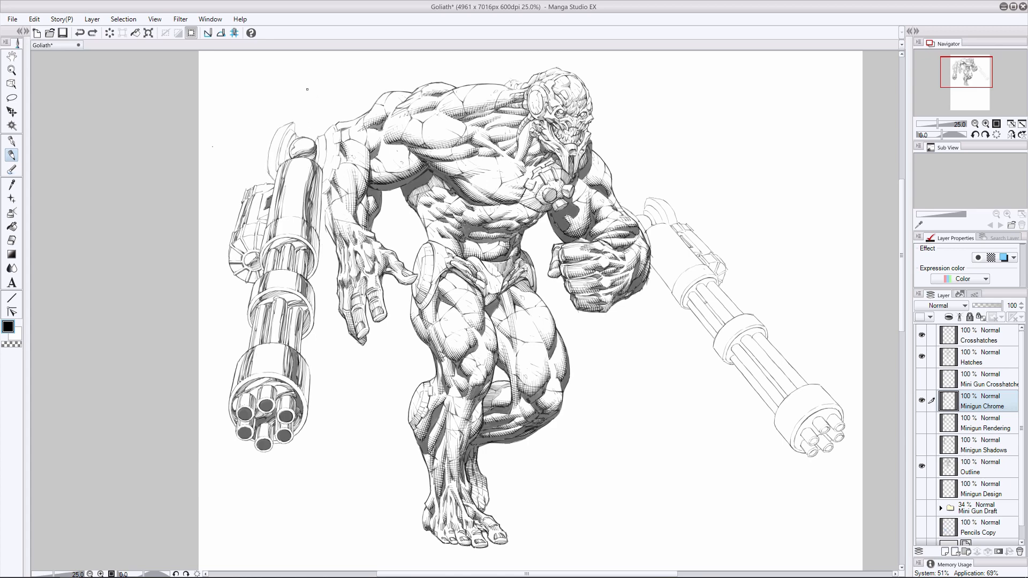
# - On the Outline layer, thicken the contour down the right edge of the left minigun's main body
pyautogui.click(944, 469)
pyautogui.press('e')
pyautogui.press('p')
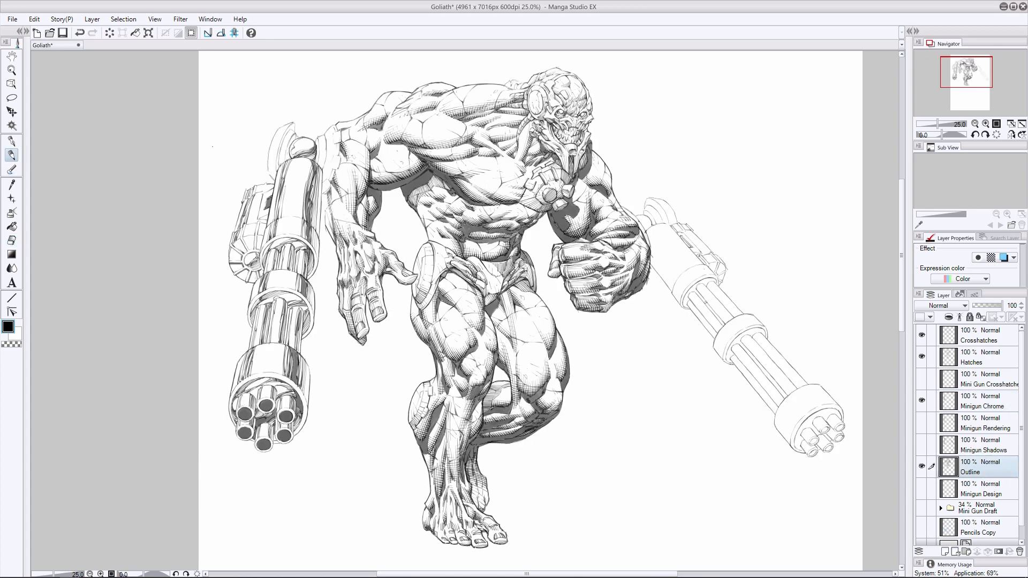
pyautogui.hotkey('ctrl', 'z')
pyautogui.press('e')
pyautogui.moveTo(321, 199); pyautogui.dragTo(320, 217)
pyautogui.press('p')
pyautogui.moveTo(322, 181); pyautogui.dragTo(319, 258)
pyautogui.press('e')
pyautogui.press('p')
# - Try heavier outlines along the lower edge of the left minigun's main body
pyautogui.moveTo(263, 231)
pyautogui.mouseDown()
pyautogui.moveTo(262, 272)
pyautogui.moveTo(262, 250)
pyautogui.moveTo(281, 238)
pyautogui.moveTo(261, 259)
pyautogui.moveTo(293, 265)
pyautogui.moveTo(304, 281)
pyautogui.moveTo(265, 269)
pyautogui.moveTo(275, 269)
pyautogui.mouseUp()
pyautogui.hotkey('ctrl', 'z')
pyautogui.hotkey('ctrl', 'z')
pyautogui.hotkey('ctrl', 'z')
pyautogui.moveTo(280, 252)
pyautogui.mouseDown()
pyautogui.moveTo(275, 269)
pyautogui.moveTo(297, 274)
pyautogui.mouseUp()
pyautogui.hotkey('ctrl', 'z')
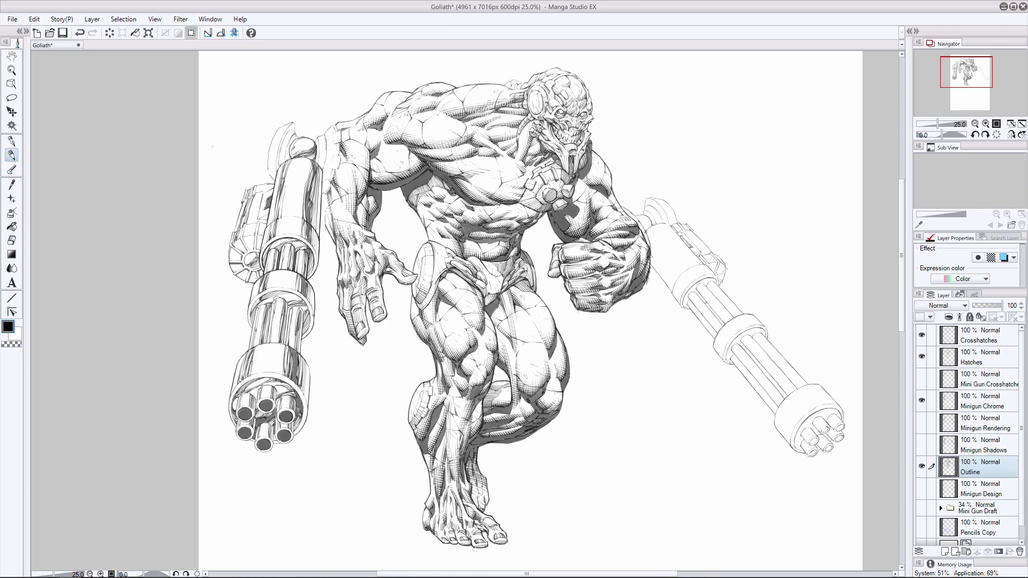
# - Thicken the outlines of the left minigun's middle band and the barrels below it
pyautogui.moveTo(252, 309); pyautogui.dragTo(247, 328)
pyautogui.moveTo(281, 292); pyautogui.dragTo(250, 317)
pyautogui.moveTo(255, 308)
pyautogui.mouseDown()
pyautogui.moveTo(249, 349)
pyautogui.moveTo(284, 344)
pyautogui.mouseUp()
pyautogui.moveTo(304, 310); pyautogui.dragTo(301, 345)
pyautogui.moveTo(289, 311)
pyautogui.mouseDown()
pyautogui.moveTo(284, 344)
pyautogui.moveTo(266, 343)
pyautogui.mouseUp()
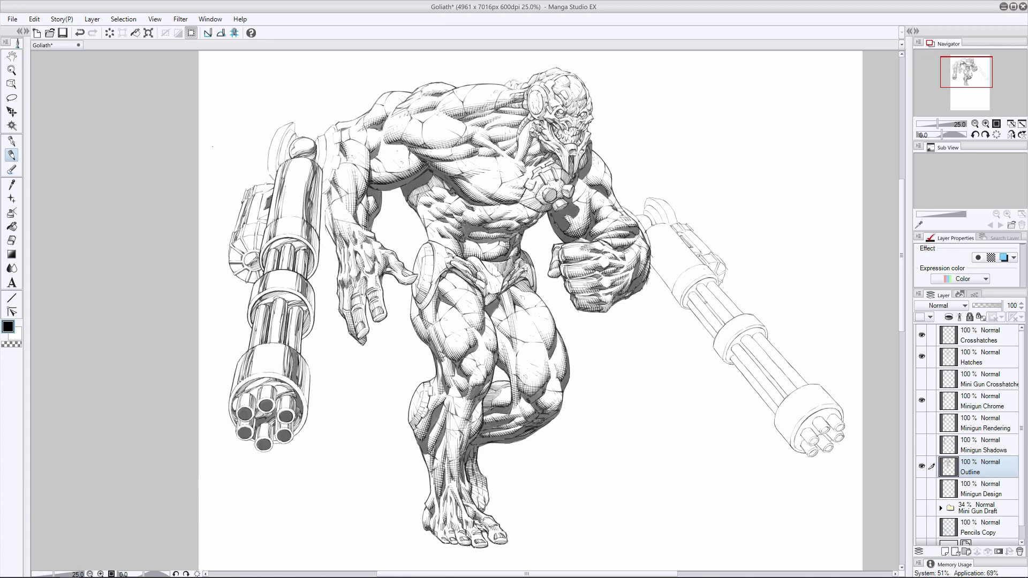
pyautogui.hotkey('ctrl', 'z')
pyautogui.moveTo(290, 309)
pyautogui.mouseDown()
pyautogui.moveTo(283, 344)
pyautogui.moveTo(254, 346)
pyautogui.moveTo(238, 364)
pyautogui.mouseUp()
pyautogui.hotkey('ctrl', 'z')
pyautogui.hotkey('ctrl', 'z')
# - Thicken the contour of the muzzle housing's right side and the lower barrel tips
pyautogui.moveTo(301, 351)
pyautogui.mouseDown()
pyautogui.moveTo(307, 405)
pyautogui.moveTo(294, 436)
pyautogui.moveTo(295, 418)
pyautogui.moveTo(276, 419)
pyautogui.moveTo(294, 436)
pyautogui.mouseUp()
pyautogui.moveTo(274, 416); pyautogui.dragTo(275, 438)
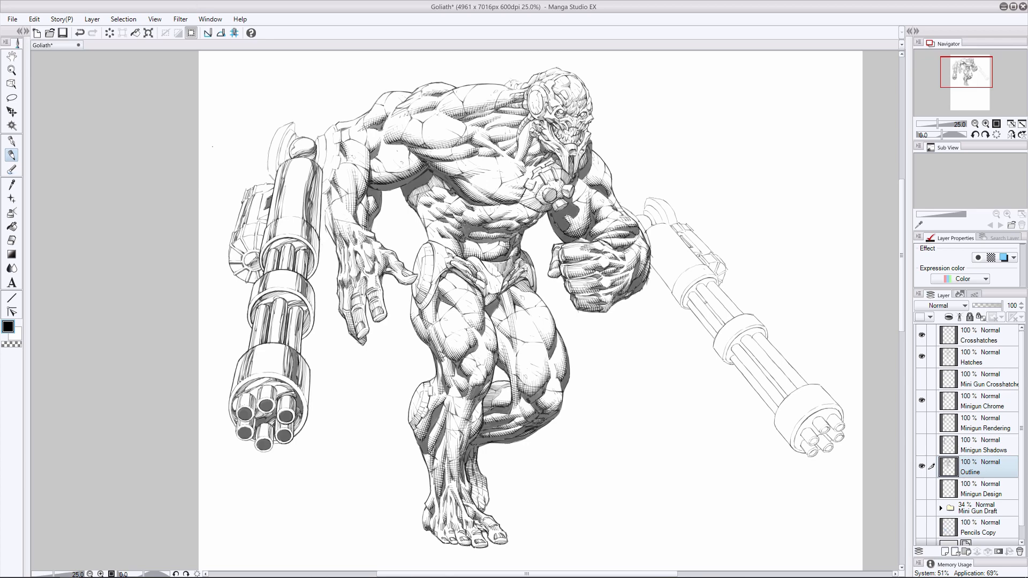
pyautogui.moveTo(269, 447)
pyautogui.mouseDown()
pyautogui.moveTo(260, 451)
pyautogui.moveTo(278, 443)
pyautogui.mouseUp()
pyautogui.hotkey('ctrl', 'z')
# - Rework the upper barrel tip outlines and thicken the contour down the muzzle housing's left side
pyautogui.moveTo(258, 389)
pyautogui.mouseDown()
pyautogui.moveTo(257, 405)
pyautogui.moveTo(276, 406)
pyautogui.mouseUp()
pyautogui.moveTo(276, 400)
pyautogui.mouseDown()
pyautogui.moveTo(272, 411)
pyautogui.moveTo(257, 400)
pyautogui.mouseUp()
pyautogui.click(80, 33)
pyautogui.click(11, 240)
pyautogui.click(12, 155)
pyautogui.hotkey('ctrl', 'z')
pyautogui.moveTo(277, 351); pyautogui.dragTo(277, 363)
pyautogui.moveTo(237, 397); pyautogui.dragTo(237, 412)
pyautogui.moveTo(254, 399); pyautogui.dragTo(237, 436)
pyautogui.hotkey('ctrl', 'z')
pyautogui.moveTo(233, 377); pyautogui.dragTo(234, 427)
# - Thicken and clean up the outer contours of the left minigun's ammo housing and its round drum
pyautogui.moveTo(242, 209); pyautogui.dragTo(229, 242)
pyautogui.moveTo(234, 232)
pyautogui.mouseDown()
pyautogui.moveTo(229, 248)
pyautogui.moveTo(255, 283)
pyautogui.mouseUp()
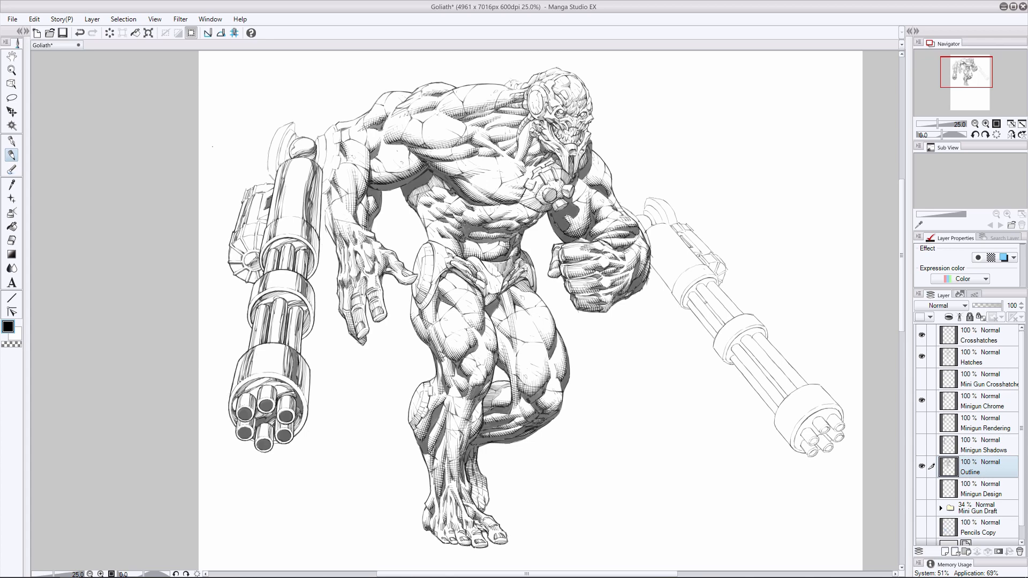
pyautogui.click(12, 240)
pyautogui.moveTo(246, 190); pyautogui.dragTo(255, 187)
pyautogui.click(11, 155)
pyautogui.moveTo(255, 271); pyautogui.dragTo(248, 283)
pyautogui.moveTo(263, 194)
pyautogui.mouseDown()
pyautogui.moveTo(258, 216)
pyautogui.moveTo(266, 210)
pyautogui.mouseUp()
pyautogui.hotkey('ctrl', 'z')
pyautogui.press('e')
pyautogui.press('p')
pyautogui.press('e')
pyautogui.press('p')
pyautogui.hotkey('ctrl', 'z')
# - On the Minigun Chrome layer, ink dark reflections across the segments of the left minigun's ammo drum
pyautogui.click(982, 402)
pyautogui.press('e')
pyautogui.press('p')
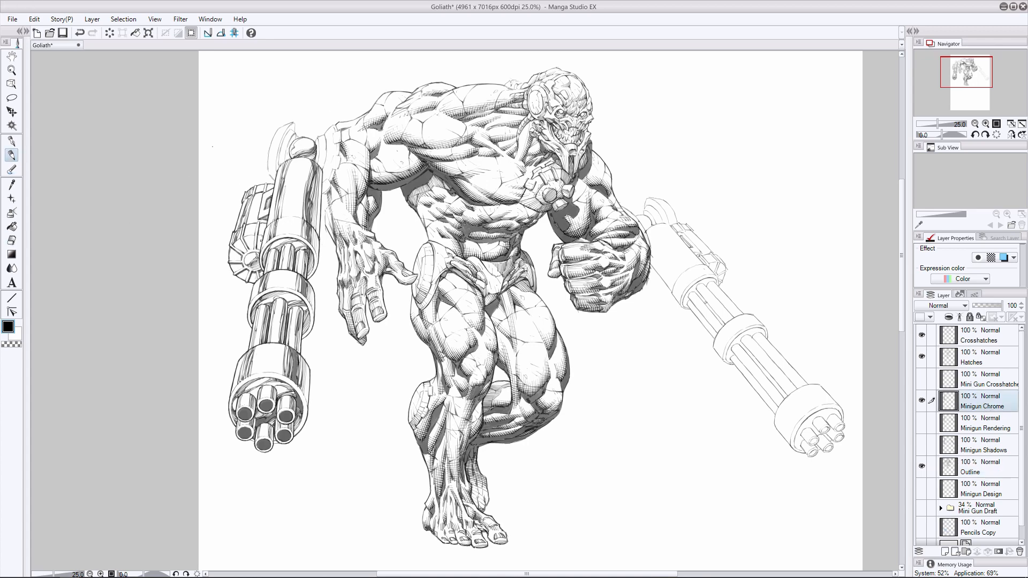
pyautogui.moveTo(229, 260)
pyautogui.mouseDown()
pyautogui.moveTo(242, 255)
pyautogui.moveTo(247, 269)
pyautogui.moveTo(239, 247)
pyautogui.mouseUp()
pyautogui.hotkey('ctrl', 'z')
pyautogui.hotkey('ctrl', 'z')
# - Erase stray ink at the top of the ammo housing and refine the dark shapes above the drum
pyautogui.hotkey('ctrl', 'z')
pyautogui.press('e')
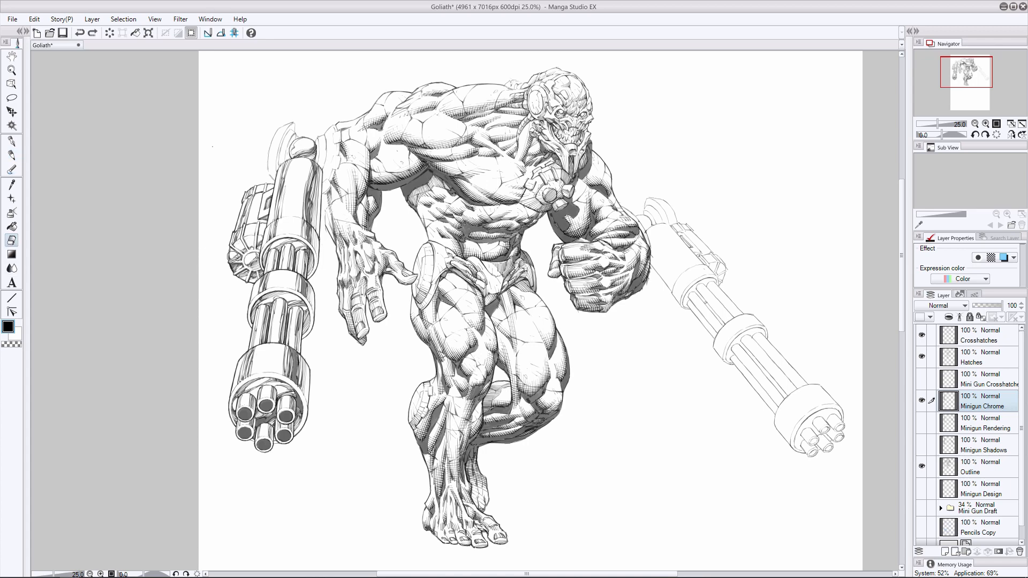
pyautogui.moveTo(261, 192); pyautogui.dragTo(266, 197)
pyautogui.press('p')
pyautogui.hotkey('ctrl', 'z')
pyautogui.moveTo(245, 245)
pyautogui.mouseDown()
pyautogui.moveTo(239, 272)
pyautogui.moveTo(257, 251)
pyautogui.mouseUp()
pyautogui.click(12, 240)
pyautogui.click(12, 155)
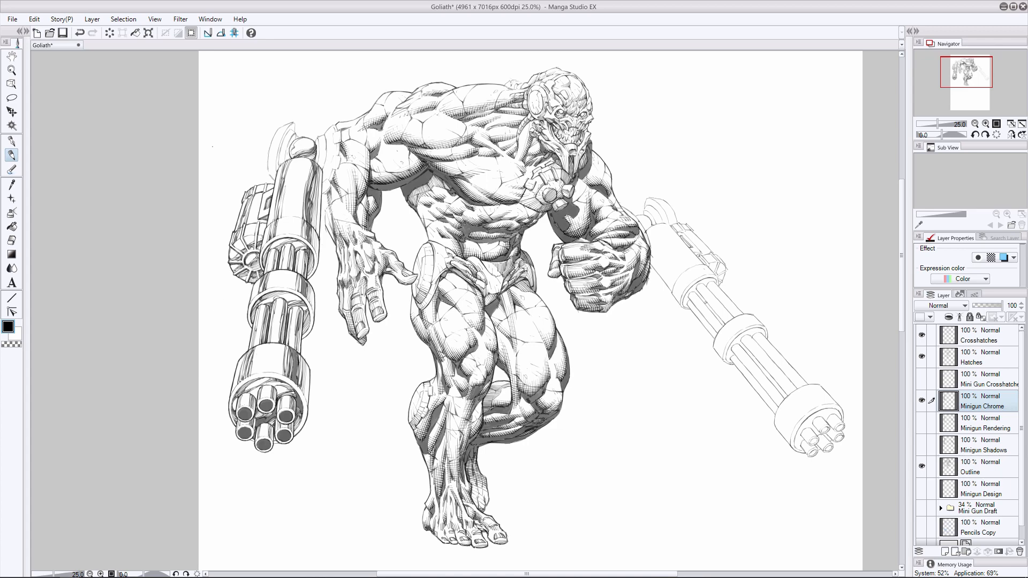
# - Clean up the ink along the ammo drum's lower edge and touch up the curved mount above the gun
pyautogui.click(12, 241)
pyautogui.moveTo(257, 281)
pyautogui.mouseDown()
pyautogui.moveTo(243, 272)
pyautogui.moveTo(258, 276)
pyautogui.mouseUp()
pyautogui.click(11, 155)
pyautogui.moveTo(239, 239)
pyautogui.mouseDown()
pyautogui.moveTo(243, 256)
pyautogui.moveTo(254, 249)
pyautogui.moveTo(245, 279)
pyautogui.mouseUp()
pyautogui.hotkey('ctrl', 'z')
pyautogui.hotkey('ctrl', 'z')
pyautogui.moveTo(293, 135)
pyautogui.mouseDown()
pyautogui.moveTo(285, 162)
pyautogui.moveTo(292, 137)
pyautogui.mouseUp()
# - On the Outline layer, clean up the line where the gun body's top edge meets the arm
pyautogui.click(969, 469)
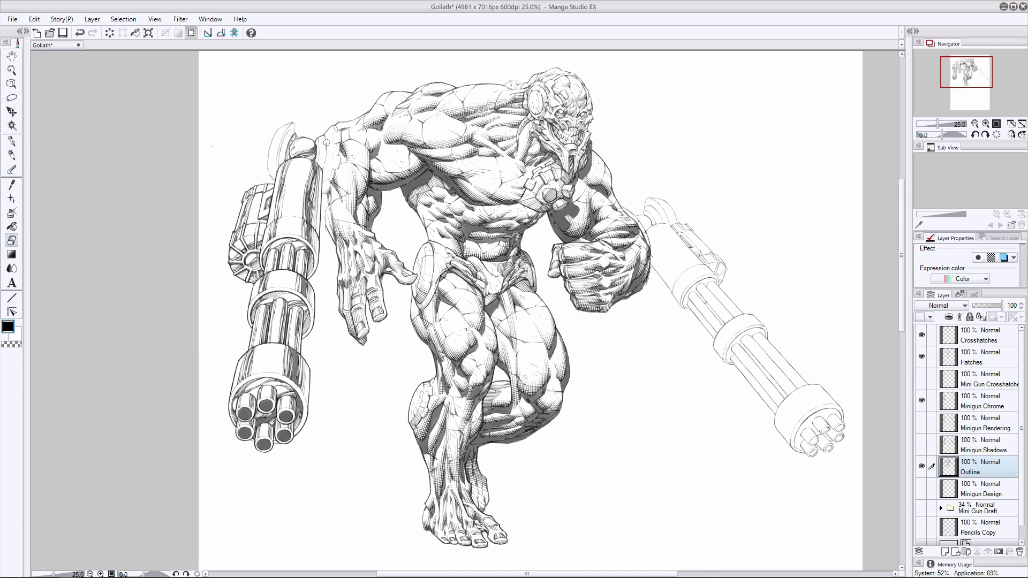
pyautogui.hotkey('ctrl', 'z')
pyautogui.moveTo(324, 151); pyautogui.dragTo(320, 163)
# - On the Minigun Chrome layer, try touch-up strokes at the gun body's upper right corner
pyautogui.click(987, 392)
pyautogui.hotkey('ctrl', 'z')
pyautogui.hotkey('ctrl', 'z')
pyautogui.hotkey('ctrl', 'z')
pyautogui.hotkey('ctrl', 'z')
pyautogui.hotkey('ctrl', 'z')
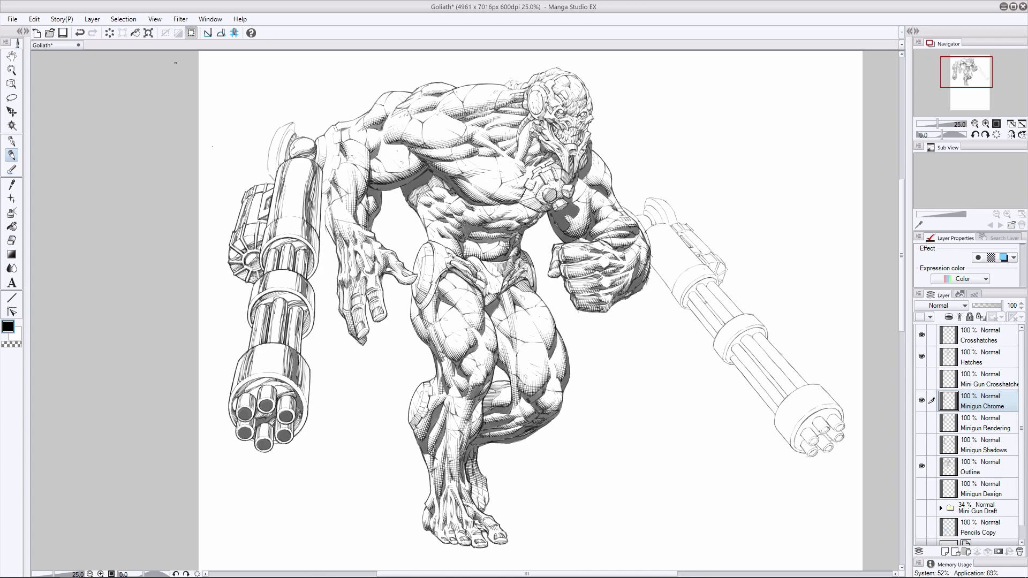
pyautogui.hotkey('ctrl', 'z')
pyautogui.moveTo(323, 154); pyautogui.dragTo(320, 164)
pyautogui.press('e')
pyautogui.press('p')
pyautogui.hotkey('ctrl', 'z')
# - On the Outline layer, clean up the lines between the gun body's right edge and the forearm
pyautogui.click(975, 467)
pyautogui.click(12, 240)
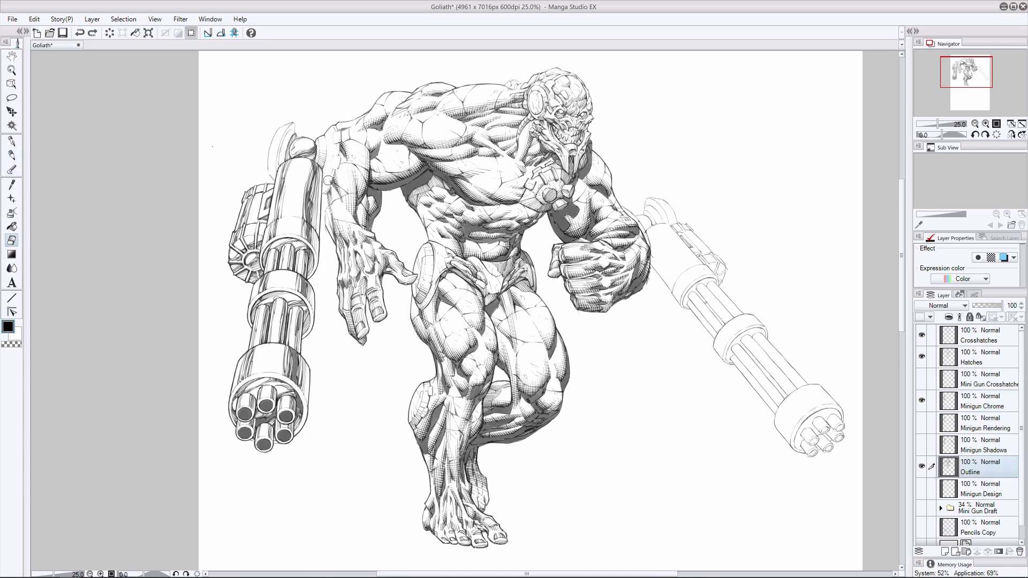
pyautogui.moveTo(328, 181); pyautogui.dragTo(323, 193)
pyautogui.press('p')
pyautogui.hotkey('ctrl', 'z')
pyautogui.hotkey('ctrl', 'z')
# - Touch up the outlines of the upper arm beside the left minigun's shoulder mount
pyautogui.hotkey('ctrl', 'z')
pyautogui.press('e')
pyautogui.hotkey('ctrl', 'z')
pyautogui.press('p')
pyautogui.press('e')
pyautogui.press('p')
pyautogui.moveTo(341, 158); pyautogui.dragTo(335, 170)
pyautogui.press('e')
pyautogui.press('p')
pyautogui.hotkey('ctrl', 'z')
pyautogui.press('e')
pyautogui.moveTo(338, 124); pyautogui.dragTo(335, 147)
pyautogui.press('p')
pyautogui.hotkey('ctrl', 'z')
pyautogui.press('e')
pyautogui.press('p')
pyautogui.press('e')
pyautogui.press('p')
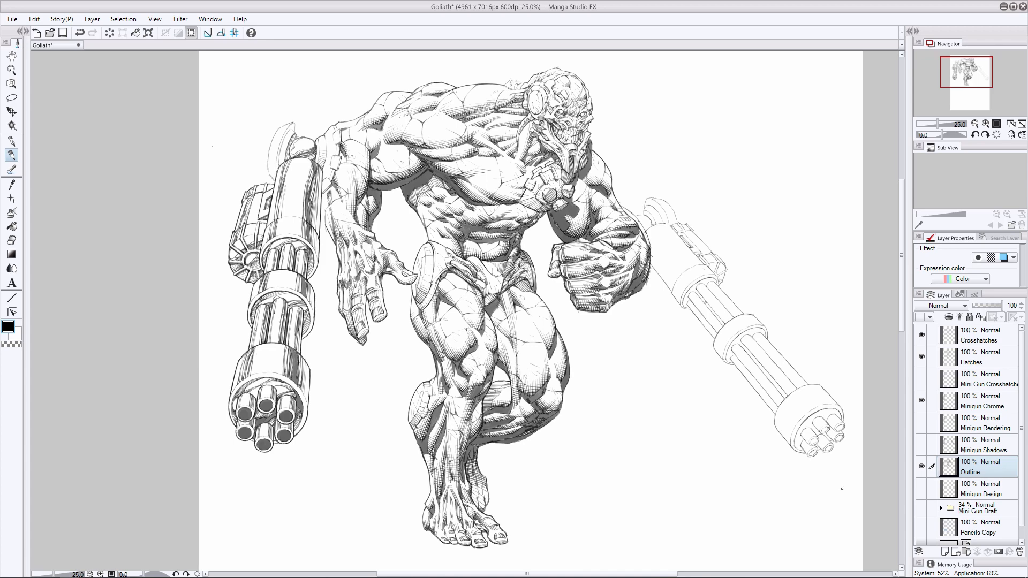
# - On the Minigun Chrome layer, rework the short strokes at the left gun body's upper right corner beside the shoulder mount
pyautogui.click(980, 402)
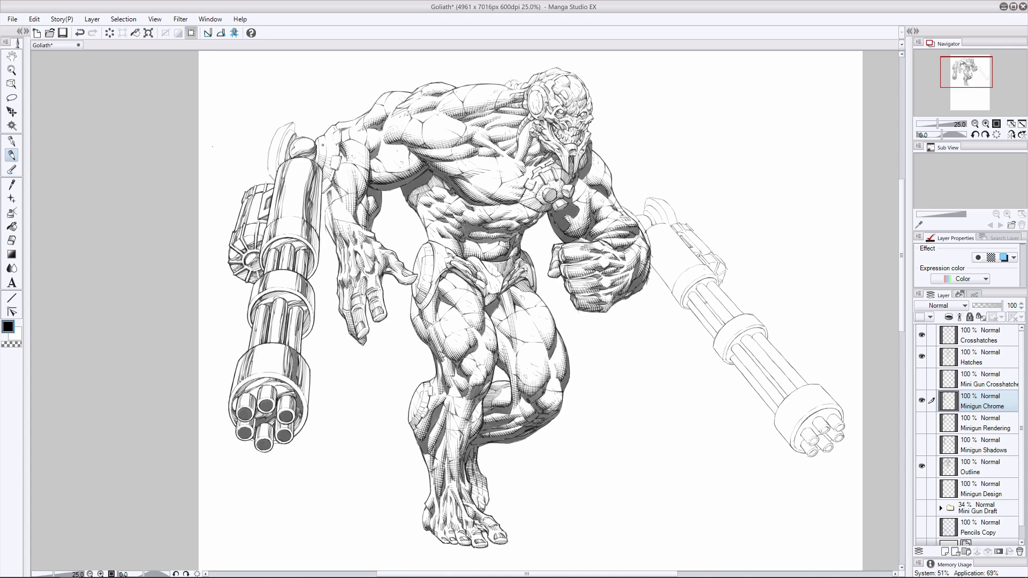
pyautogui.hotkey('ctrl', 'z')
pyautogui.moveTo(318, 158)
pyautogui.mouseDown()
pyautogui.moveTo(324, 174)
pyautogui.moveTo(328, 153)
pyautogui.mouseUp()
pyautogui.hotkey('ctrl', 'z')
pyautogui.hotkey('ctrl', 'z')
pyautogui.click(12, 241)
pyautogui.click(13, 156)
pyautogui.hotkey('ctrl', 'z')
pyautogui.moveTo(318, 159)
pyautogui.mouseDown()
pyautogui.moveTo(323, 176)
pyautogui.moveTo(334, 149)
pyautogui.moveTo(327, 166)
pyautogui.moveTo(320, 147)
pyautogui.mouseUp()
# - Clean up the chrome line where the left gun body's upper right edge meets the arm
pyautogui.hotkey('ctrl', 'z')
pyautogui.hotkey('ctrl', 'z')
pyautogui.hotkey('ctrl', 'z')
pyautogui.click(12, 240)
pyautogui.click(14, 154)
pyautogui.press('e')
pyautogui.press('p')
# - Redraw the short line running down the left gun body's upper right edge
pyautogui.hotkey('ctrl', 'z')
pyautogui.moveTo(322, 160)
pyautogui.mouseDown()
pyautogui.moveTo(324, 173)
pyautogui.moveTo(324, 163)
pyautogui.mouseUp()
pyautogui.hotkey('ctrl', 'z')
pyautogui.hotkey('ctrl', 'z')
pyautogui.hotkey('ctrl', 'z')
pyautogui.click(12, 241)
pyautogui.click(11, 155)
pyautogui.hotkey('ctrl', 'z')
pyautogui.moveTo(323, 159); pyautogui.dragTo(324, 172)
pyautogui.press('e')
pyautogui.press('p')
pyautogui.hotkey('ctrl', 'z')
pyautogui.moveTo(322, 160); pyautogui.dragTo(324, 172)
pyautogui.hotkey('ctrl', 'z')
pyautogui.press('e')
pyautogui.press('p')
pyautogui.hotkey('ctrl', 'z')
pyautogui.moveTo(322, 159); pyautogui.dragTo(324, 172)
pyautogui.hotkey('ctrl', 'z')
pyautogui.moveTo(319, 155); pyautogui.dragTo(322, 170)
pyautogui.press('e')
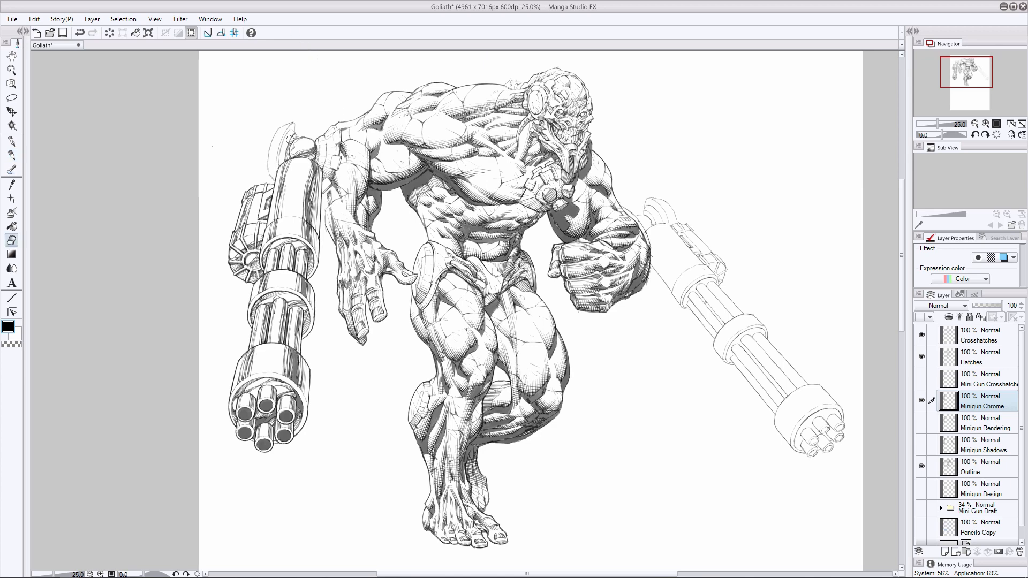
# - Touch up the strokes in the narrow gap between the left gun body and the upper arm
pyautogui.press('p')
pyautogui.hotkey('ctrl', 'z')
pyautogui.moveTo(323, 160)
pyautogui.mouseDown()
pyautogui.moveTo(339, 155)
pyautogui.moveTo(335, 165)
pyautogui.moveTo(338, 131)
pyautogui.moveTo(331, 163)
pyautogui.mouseUp()
pyautogui.hotkey('ctrl', 'z')
pyautogui.hotkey('ctrl', 'z')
pyautogui.hotkey('ctrl', 'z')
pyautogui.press('e')
pyautogui.press('p')
pyautogui.hotkey('ctrl', 'z')
pyautogui.hotkey('ctrl', 'z')
pyautogui.hotkey('ctrl', 'z')
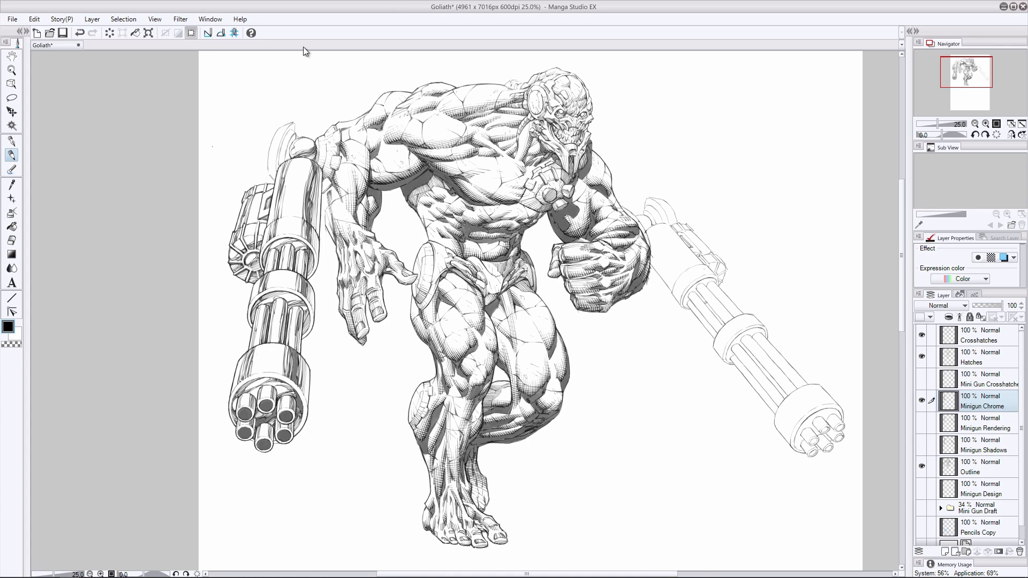
# - Ink chrome shading on the curved shoulder plate above the left minigun
pyautogui.hotkey('ctrl', 'z')
pyautogui.moveTo(331, 157)
pyautogui.mouseDown()
pyautogui.moveTo(290, 148)
pyautogui.moveTo(295, 137)
pyautogui.moveTo(319, 165)
pyautogui.moveTo(284, 160)
pyautogui.moveTo(295, 137)
pyautogui.moveTo(284, 161)
pyautogui.moveTo(279, 150)
pyautogui.moveTo(277, 172)
pyautogui.mouseUp()
pyautogui.hotkey('ctrl', 'z')
pyautogui.hotkey('ctrl', 'z')
pyautogui.hotkey('ctrl', 'z')
# - On the Outline layer, clean up the outline along the lower edge of the left minigun's shoulder plate
pyautogui.hotkey('ctrl', 'z')
pyautogui.hotkey('ctrl', 'z')
pyautogui.hotkey('ctrl', 'z')
pyautogui.moveTo(287, 130); pyautogui.dragTo(276, 172)
pyautogui.hotkey('ctrl', 'z')
pyautogui.moveTo(293, 124)
pyautogui.mouseDown()
pyautogui.moveTo(268, 168)
pyautogui.moveTo(293, 123)
pyautogui.mouseUp()
pyautogui.hotkey('ctrl', 'z')
pyautogui.click(948, 465)
pyautogui.hotkey('ctrl', 'z')
pyautogui.hotkey('ctrl', 'z')
pyautogui.hotkey('ctrl', 'z')
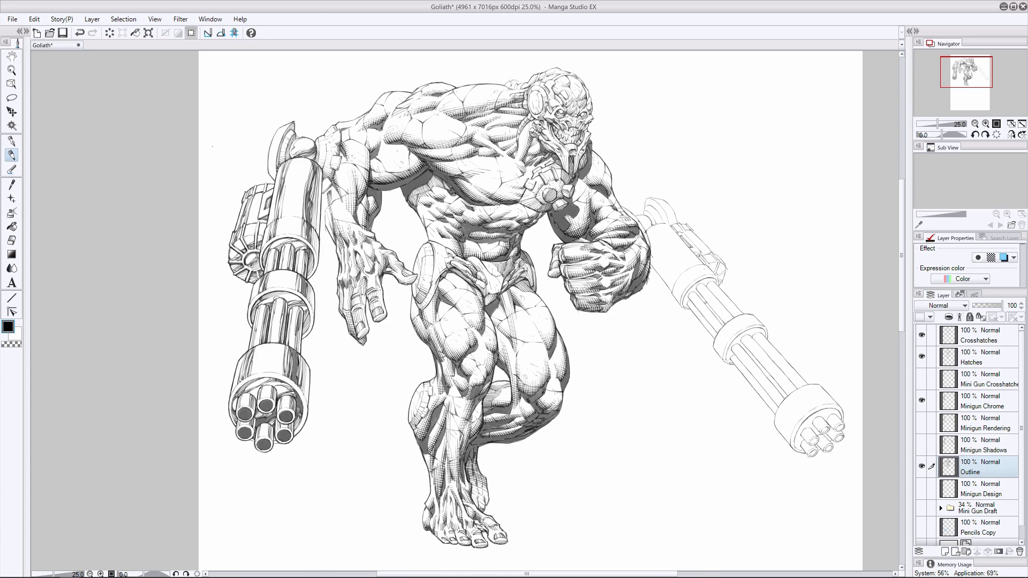
pyautogui.moveTo(270, 158); pyautogui.dragTo(271, 175)
# - On the Minigun Chrome layer, touch up the shading of the shoulder plate and the ammo drum beside the left gun body
pyautogui.hotkey('ctrl', 'z')
pyautogui.hotkey('ctrl', 'z')
pyautogui.hotkey('ctrl', 'z')
pyautogui.press('e')
pyautogui.moveTo(272, 148); pyautogui.dragTo(271, 177)
pyautogui.click(981, 402)
pyautogui.click(11, 156)
pyautogui.hotkey('ctrl', 'z')
pyautogui.hotkey('ctrl', 'z')
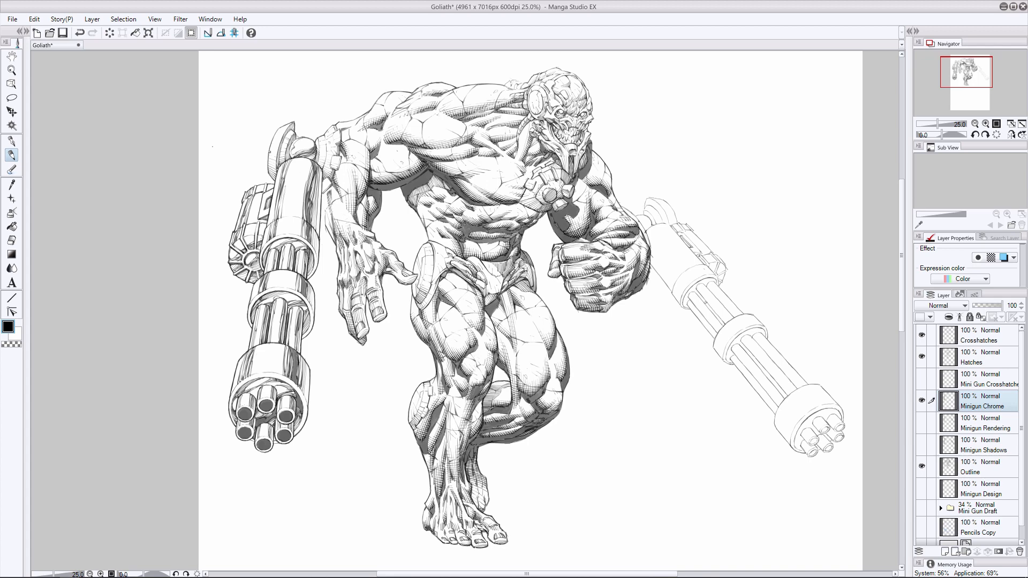
pyautogui.press('e')
pyautogui.click(13, 153)
pyautogui.press('e')
pyautogui.press('p')
pyautogui.press('e')
pyautogui.press('p')
pyautogui.hotkey('ctrl', 'z')
pyautogui.moveTo(254, 219)
pyautogui.mouseDown()
pyautogui.moveTo(240, 254)
pyautogui.moveTo(248, 281)
pyautogui.mouseUp()
pyautogui.hotkey('ctrl', 'z')
# - On the Hatches layer, touch up the shoulder hatching beside the left minigun's mount
pyautogui.click(976, 360)
pyautogui.moveTo(341, 127); pyautogui.dragTo(354, 123)
pyautogui.hotkey('ctrl', 'z')
pyautogui.press('e')
# - On the Outline layer, erase and redraw the small line details where the neck cables meet the back of the head
pyautogui.keyDown('ctrl'); pyautogui.keyDown('shift'); pyautogui.click(522, 108); pyautogui.keyUp('shift'); pyautogui.keyUp('ctrl')
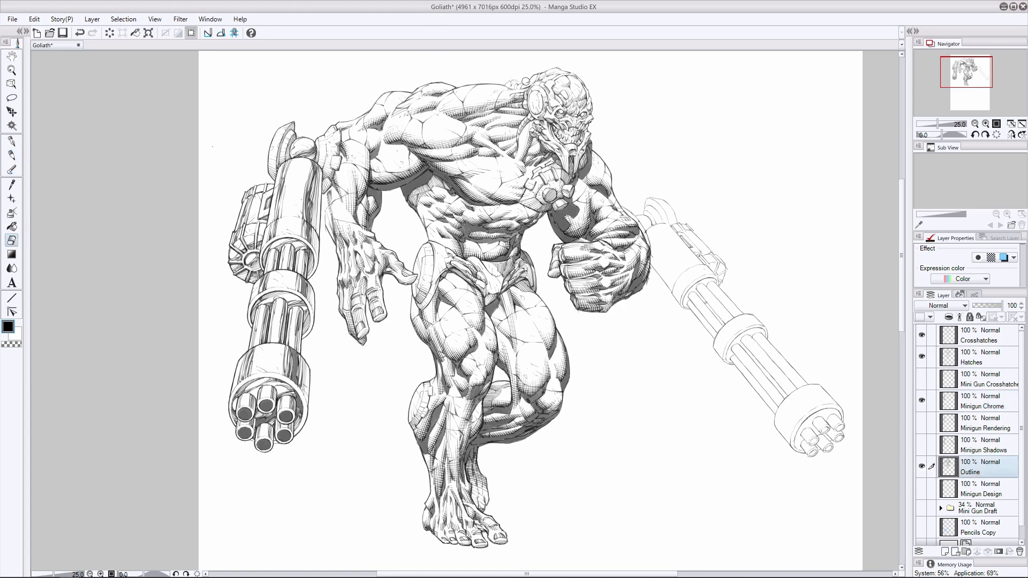
pyautogui.press('p')
pyautogui.press('e')
pyautogui.moveTo(522, 84); pyautogui.dragTo(517, 87)
pyautogui.press('p')
pyautogui.press('e')
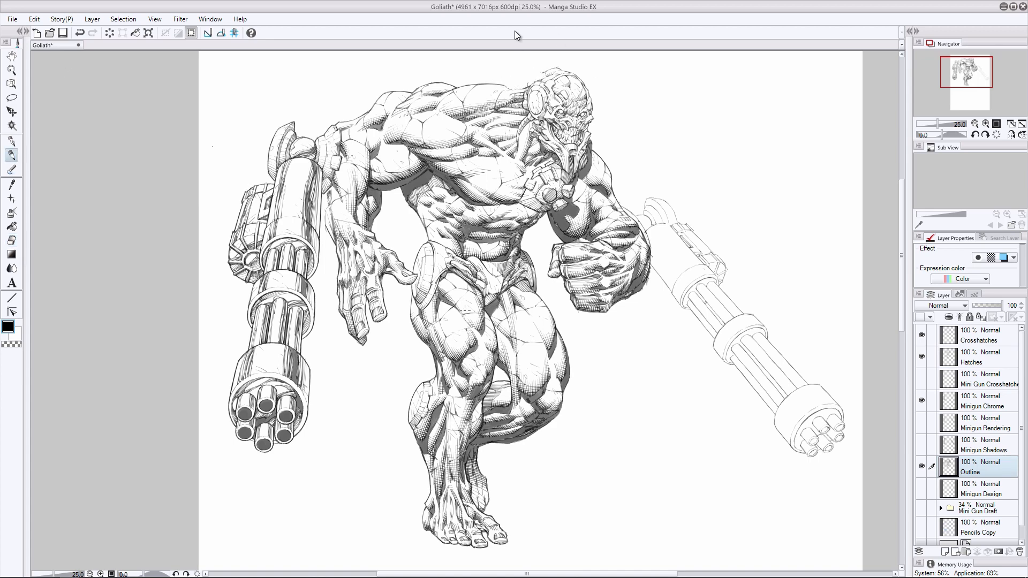
pyautogui.press('p')
pyautogui.press('e')
pyautogui.moveTo(523, 74); pyautogui.dragTo(517, 75)
pyautogui.press('p')
# - Redraw the curved cable outline behind the character's head
pyautogui.hotkey('ctrl', 'z')
pyautogui.moveTo(530, 81); pyautogui.dragTo(520, 85)
pyautogui.hotkey('ctrl', 'z')
pyautogui.moveTo(518, 86); pyautogui.dragTo(531, 81)
pyautogui.hotkey('ctrl', 'z')
pyautogui.press('e')
pyautogui.press('p')
# - On the Minigun Chrome layer, touch up the joint at the top of the left gun body
pyautogui.click(985, 404)
pyautogui.moveTo(294, 152)
pyautogui.mouseDown()
pyautogui.moveTo(299, 140)
pyautogui.moveTo(297, 155)
pyautogui.mouseUp()
pyautogui.hotkey('ctrl', 'z')
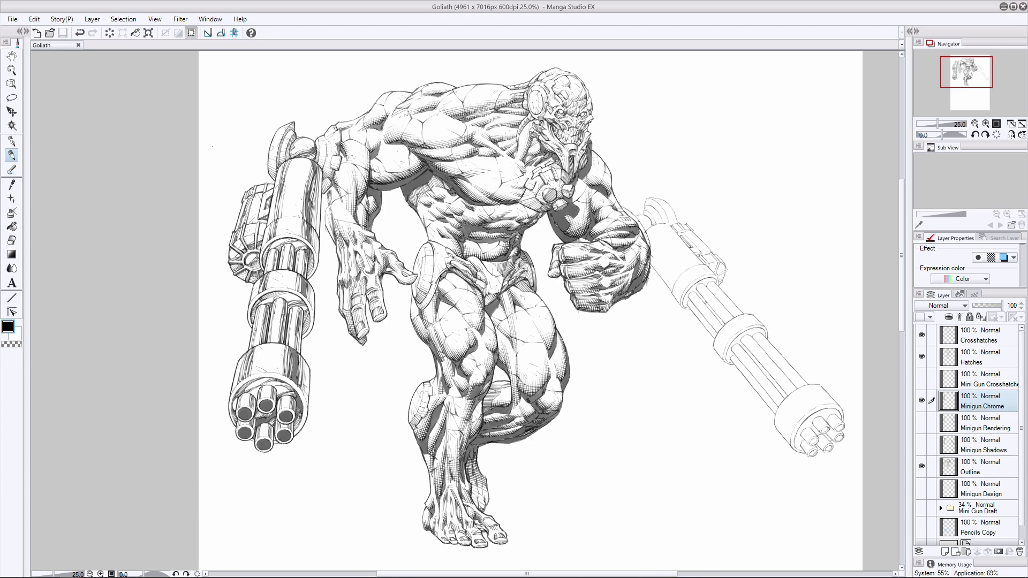
# - Ink dark chrome reflection streaks lengthwise along the right minigun's body
pyautogui.moveTo(681, 247)
pyautogui.mouseDown()
pyautogui.moveTo(584, 258)
pyautogui.moveTo(599, 275)
pyautogui.mouseUp()
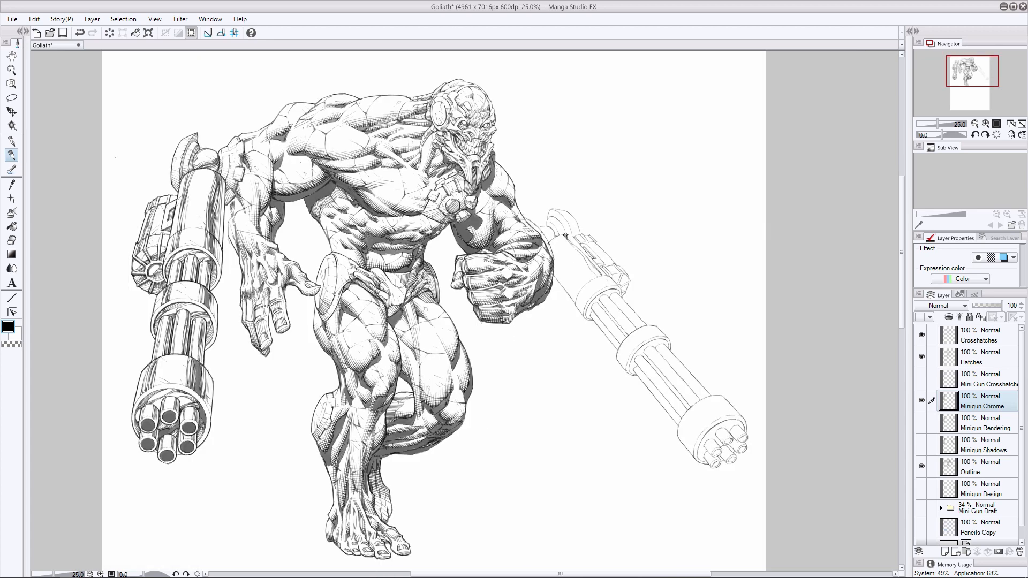
pyautogui.moveTo(565, 236)
pyautogui.mouseDown()
pyautogui.moveTo(599, 275)
pyautogui.moveTo(576, 247)
pyautogui.moveTo(596, 278)
pyautogui.moveTo(574, 287)
pyautogui.moveTo(561, 268)
pyautogui.moveTo(576, 288)
pyautogui.mouseUp()
pyautogui.hotkey('ctrl', 'z')
pyautogui.hotkey('ctrl', 'z')
pyautogui.moveTo(559, 266); pyautogui.dragTo(580, 292)
pyautogui.moveTo(553, 256)
pyautogui.mouseDown()
pyautogui.moveTo(575, 299)
pyautogui.moveTo(566, 288)
pyautogui.moveTo(576, 298)
pyautogui.moveTo(576, 280)
pyautogui.mouseUp()
pyautogui.moveTo(574, 279)
pyautogui.mouseDown()
pyautogui.moveTo(581, 288)
pyautogui.moveTo(569, 272)
pyautogui.moveTo(577, 296)
pyautogui.mouseUp()
# - Add and trim chrome streaks beside the right gun body's side panel and at its front collar
pyautogui.hotkey('ctrl', 'z')
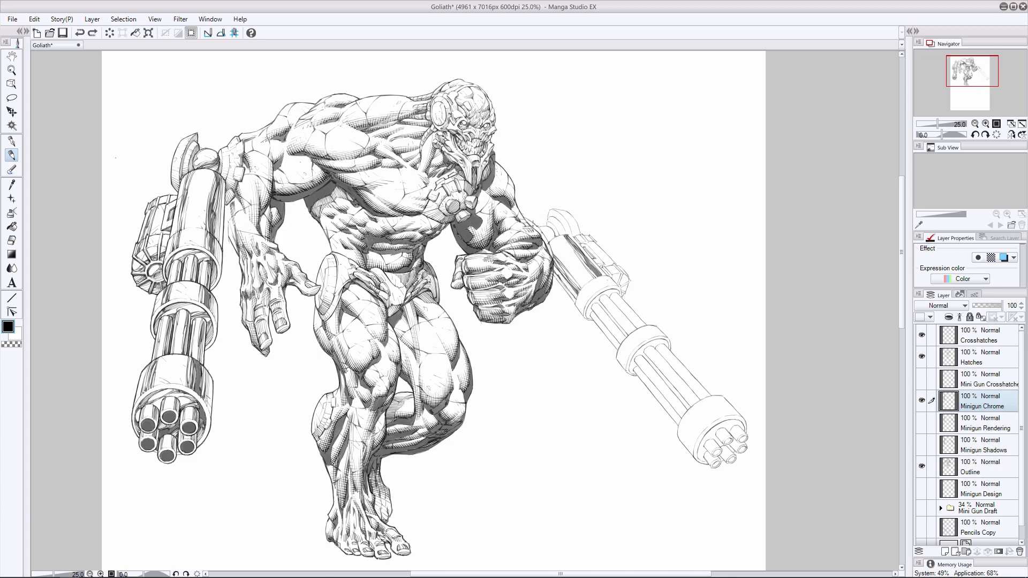
pyautogui.moveTo(579, 248)
pyautogui.mouseDown()
pyautogui.moveTo(612, 286)
pyautogui.moveTo(602, 288)
pyautogui.mouseUp()
pyautogui.hotkey('ctrl', 'z')
pyautogui.hotkey('ctrl', 'y')
pyautogui.hotkey('ctrl', 'z')
pyautogui.press('e')
pyautogui.moveTo(598, 275)
pyautogui.mouseDown()
pyautogui.moveTo(612, 285)
pyautogui.moveTo(586, 301)
pyautogui.mouseUp()
pyautogui.press('p')
pyautogui.press('e')
pyautogui.press('p')
pyautogui.moveTo(574, 295); pyautogui.dragTo(584, 311)
pyautogui.press('e')
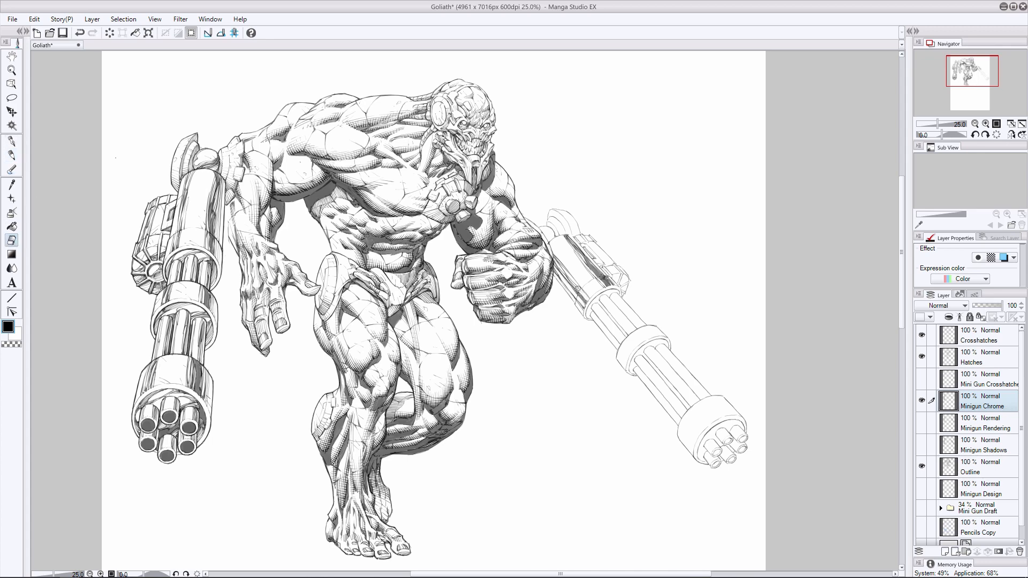
# - Ink chrome reflection bands across the right minigun's middle barrel ring
pyautogui.press('p')
pyautogui.moveTo(647, 327)
pyautogui.mouseDown()
pyautogui.moveTo(662, 336)
pyautogui.moveTo(646, 332)
pyautogui.moveTo(652, 338)
pyautogui.mouseUp()
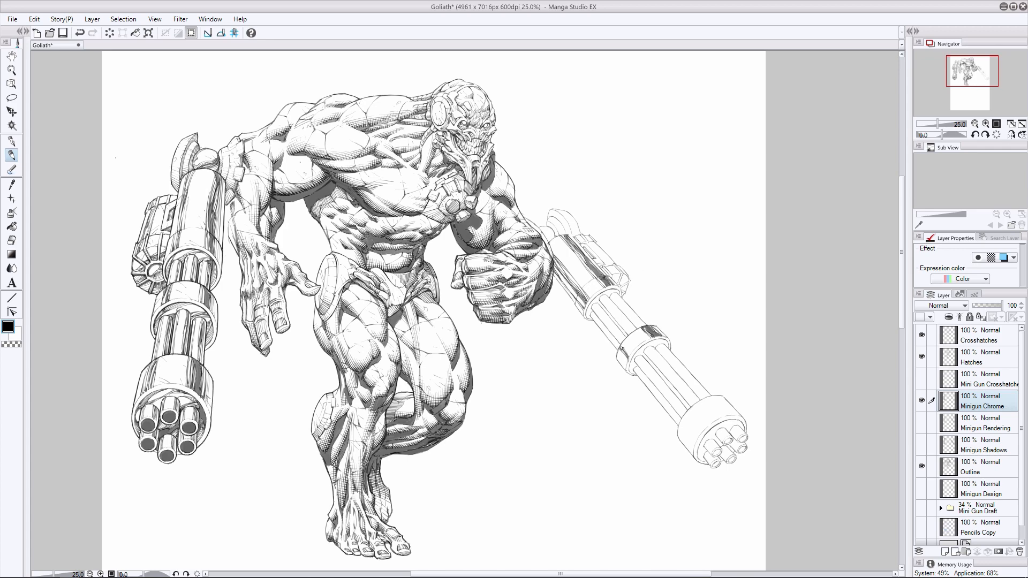
pyautogui.moveTo(623, 349)
pyautogui.mouseDown()
pyautogui.moveTo(625, 366)
pyautogui.moveTo(647, 337)
pyautogui.mouseUp()
pyautogui.hotkey('ctrl', 'z')
# - Ink chrome reflection bands around the right minigun's front muzzle housing
pyautogui.moveTo(711, 397)
pyautogui.mouseDown()
pyautogui.moveTo(736, 415)
pyautogui.moveTo(705, 397)
pyautogui.moveTo(736, 414)
pyautogui.moveTo(715, 407)
pyautogui.moveTo(727, 411)
pyautogui.moveTo(691, 437)
pyautogui.moveTo(694, 449)
pyautogui.mouseUp()
pyautogui.hotkey('ctrl', 'z')
pyautogui.moveTo(682, 427)
pyautogui.mouseDown()
pyautogui.moveTo(697, 441)
pyautogui.moveTo(690, 431)
pyautogui.moveTo(692, 451)
pyautogui.moveTo(695, 435)
pyautogui.mouseUp()
pyautogui.hotkey('ctrl', 'z')
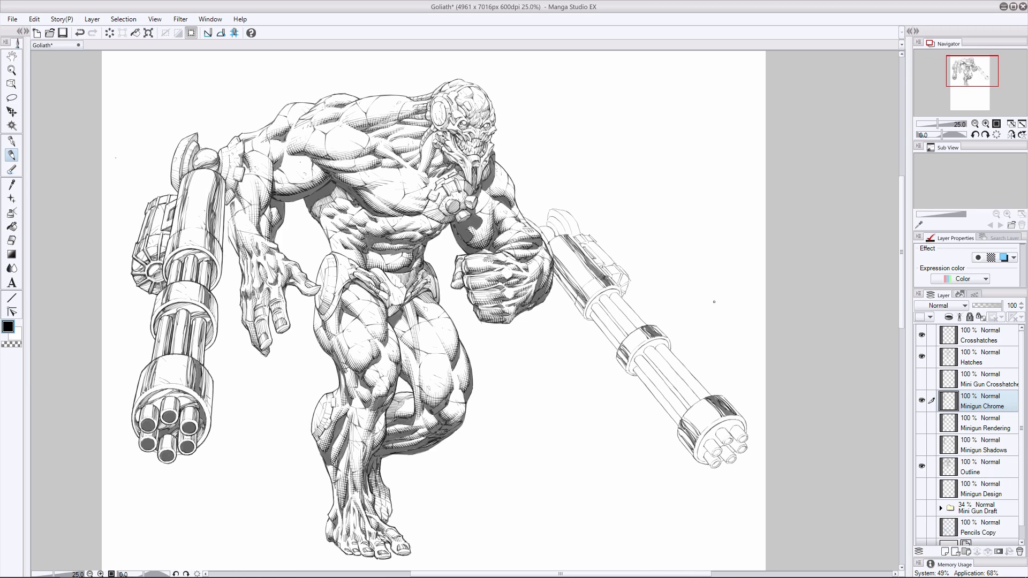
# - Ink chrome streaks along the right minigun's barrels between the gun body and the middle ring
pyautogui.moveTo(604, 296); pyautogui.dragTo(634, 329)
pyautogui.moveTo(605, 295); pyautogui.dragTo(631, 333)
pyautogui.moveTo(600, 297); pyautogui.dragTo(624, 337)
pyautogui.moveTo(593, 303); pyautogui.dragTo(624, 339)
pyautogui.moveTo(613, 324); pyautogui.dragTo(623, 338)
pyautogui.moveTo(596, 306)
pyautogui.mouseDown()
pyautogui.moveTo(622, 336)
pyautogui.moveTo(606, 315)
pyautogui.moveTo(618, 347)
pyautogui.moveTo(599, 325)
pyautogui.moveTo(613, 340)
pyautogui.mouseUp()
pyautogui.hotkey('ctrl', 'z')
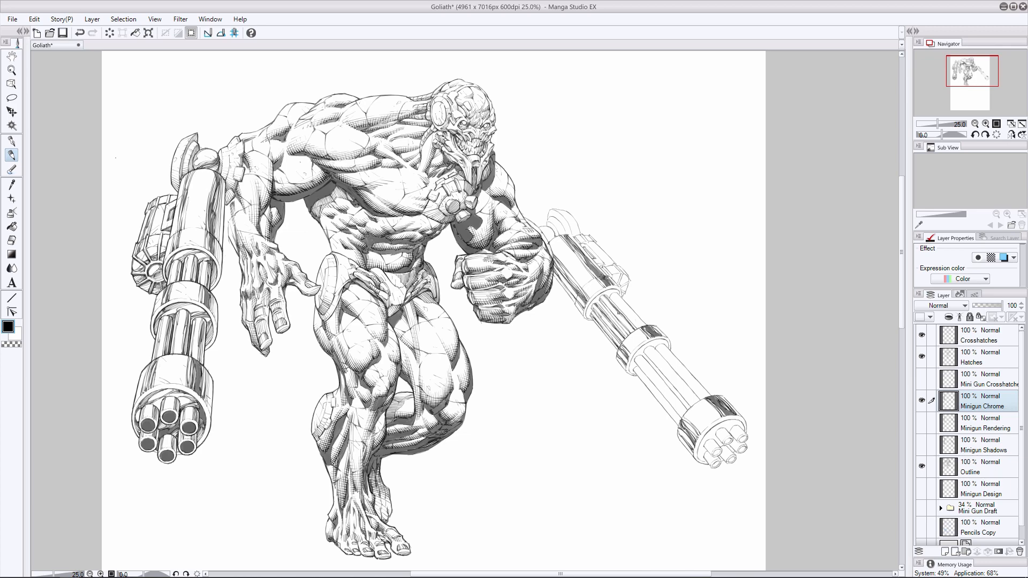
pyautogui.moveTo(613, 293); pyautogui.dragTo(643, 323)
pyautogui.hotkey('ctrl', 'z')
pyautogui.moveTo(614, 293); pyautogui.dragTo(644, 325)
pyautogui.hotkey('ctrl', 'z')
pyautogui.moveTo(614, 294); pyautogui.dragTo(685, 386)
pyautogui.hotkey('ctrl', 'z')
# - Ink chrome streaks along the right minigun's barrels between the middle ring and the muzzle housing
pyautogui.moveTo(650, 347); pyautogui.dragTo(697, 401)
pyautogui.moveTo(647, 348); pyautogui.dragTo(695, 402)
pyautogui.moveTo(662, 365); pyautogui.dragTo(692, 399)
pyautogui.moveTo(655, 361); pyautogui.dragTo(692, 405)
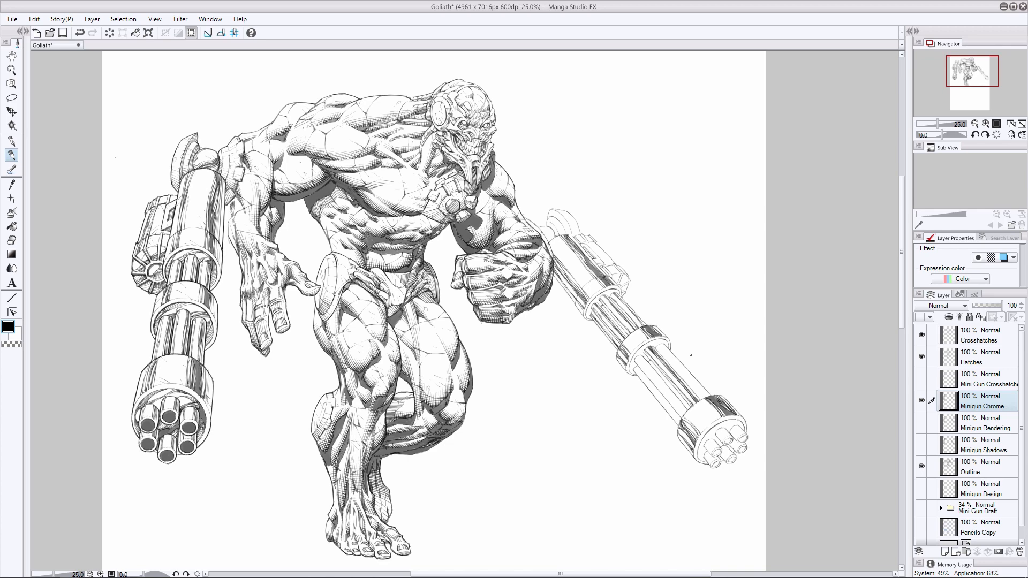
pyautogui.moveTo(642, 358); pyautogui.dragTo(686, 412)
pyautogui.moveTo(636, 356); pyautogui.dragTo(682, 406)
pyautogui.moveTo(664, 384); pyautogui.dragTo(682, 407)
pyautogui.moveTo(647, 374)
pyautogui.mouseDown()
pyautogui.moveTo(684, 416)
pyautogui.moveTo(655, 382)
pyautogui.moveTo(679, 423)
pyautogui.mouseUp()
pyautogui.moveTo(636, 369); pyautogui.dragTo(679, 421)
pyautogui.moveTo(668, 407); pyautogui.dragTo(680, 422)
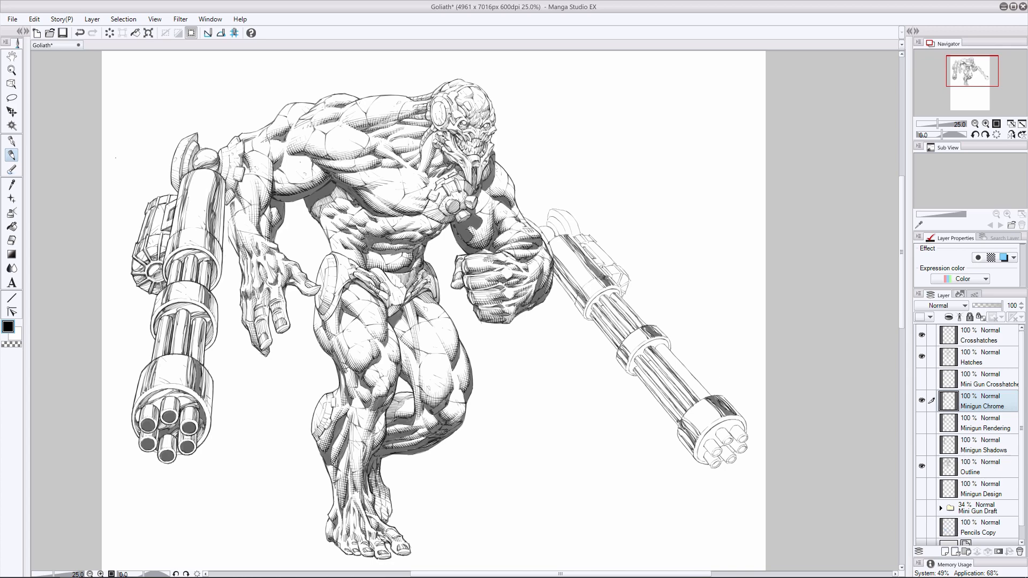
# - Ink the remaining chrome streaks and dark openings on the right minigun's front barrels, and save the file
pyautogui.moveTo(670, 354); pyautogui.dragTo(701, 389)
pyautogui.moveTo(685, 370); pyautogui.dragTo(709, 396)
pyautogui.moveTo(659, 345); pyautogui.dragTo(707, 397)
pyautogui.moveTo(656, 348); pyautogui.dragTo(703, 400)
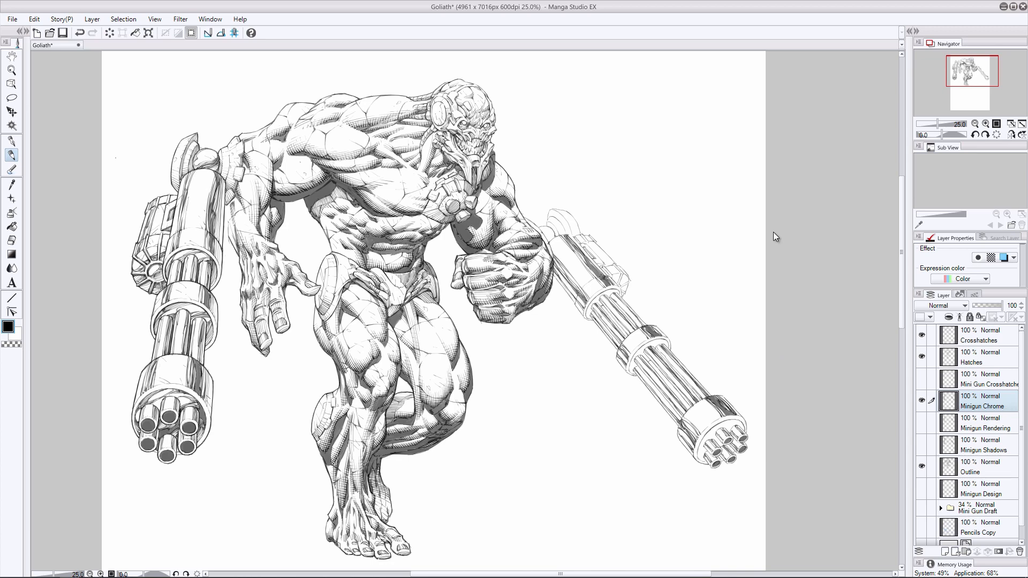
pyautogui.hotkey('ctrl', 's')
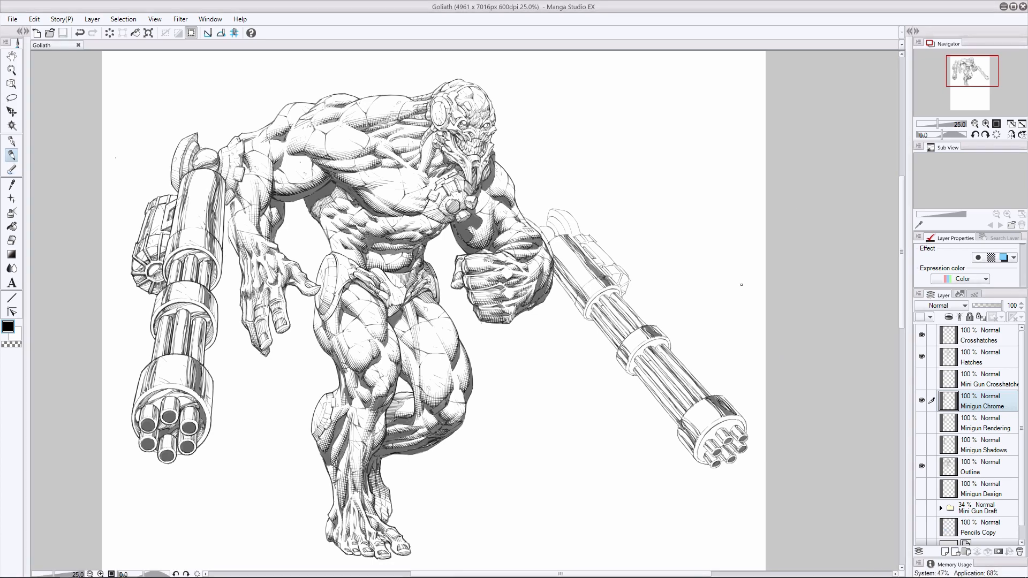
# - Reinforce the ring outline and barrel edges where the right minigun's barrels leave the gun body
pyautogui.moveTo(605, 294)
pyautogui.mouseDown()
pyautogui.moveTo(586, 319)
pyautogui.moveTo(592, 305)
pyautogui.mouseUp()
pyautogui.moveTo(595, 299)
pyautogui.mouseDown()
pyautogui.moveTo(587, 312)
pyautogui.moveTo(606, 329)
pyautogui.mouseUp()
pyautogui.moveTo(628, 324)
pyautogui.mouseDown()
pyautogui.moveTo(615, 339)
pyautogui.moveTo(604, 326)
pyautogui.mouseUp()
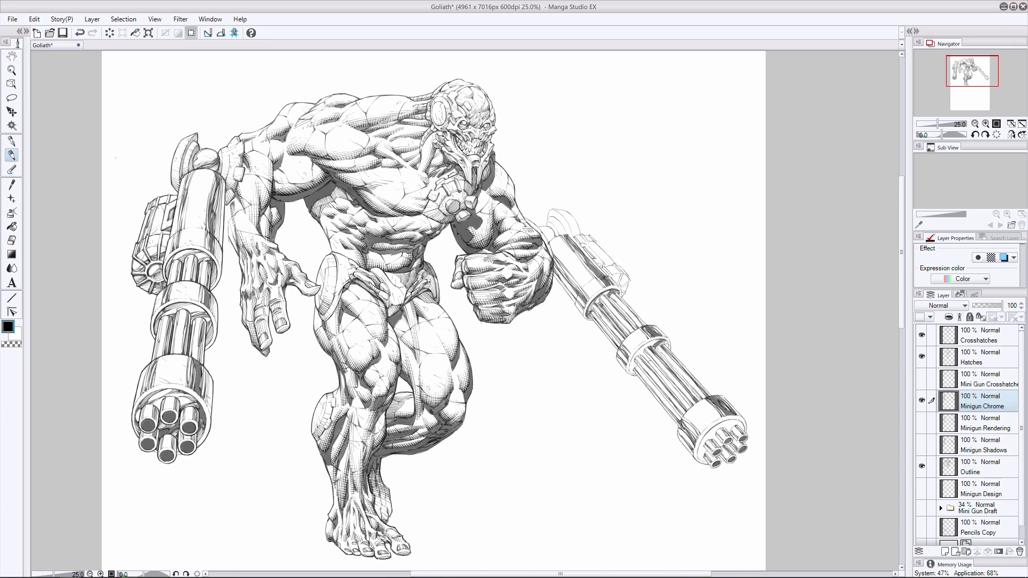
pyautogui.press('e')
pyautogui.press('p')
# - Ink a heavier curved edge along the front of the right minigun's middle barrel ring
pyautogui.moveTo(661, 339); pyautogui.dragTo(630, 374)
pyautogui.moveTo(658, 339); pyautogui.dragTo(644, 347)
pyautogui.moveTo(644, 345); pyautogui.dragTo(631, 374)
pyautogui.hotkey('ctrl', 'z')
pyautogui.moveTo(658, 339); pyautogui.dragTo(634, 355)
pyautogui.moveTo(642, 346); pyautogui.dragTo(629, 368)
# - Ink the inner rim of the right minigun's muzzle housing around the barrel tips
pyautogui.moveTo(728, 425); pyautogui.dragTo(738, 427)
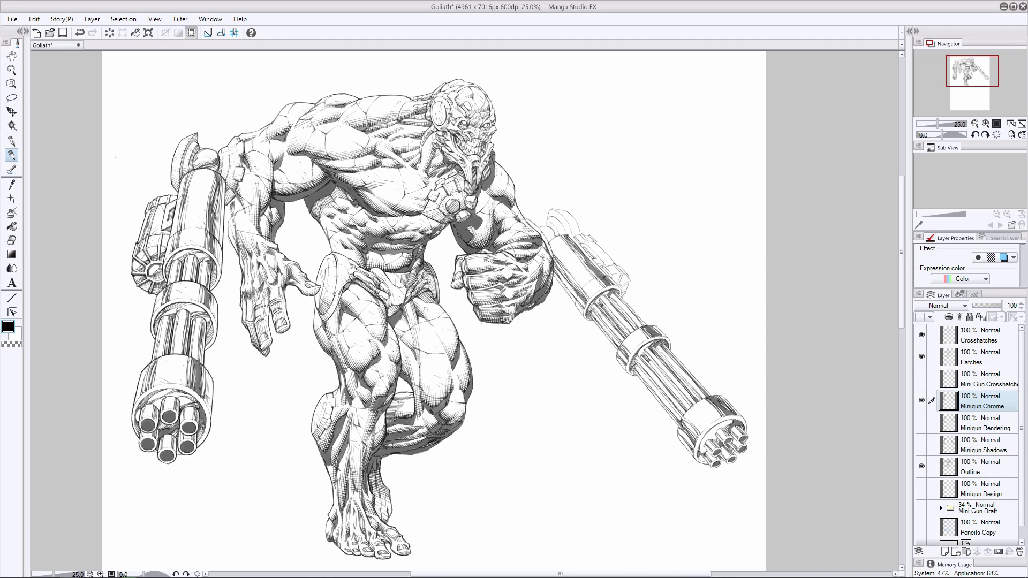
pyautogui.press('e')
pyautogui.press('p')
pyautogui.hotkey('ctrl', 'z')
pyautogui.moveTo(719, 424); pyautogui.dragTo(733, 421)
pyautogui.hotkey('ctrl', 'z')
pyautogui.press('e')
pyautogui.press('p')
pyautogui.moveTo(715, 430); pyautogui.dragTo(732, 420)
pyautogui.moveTo(702, 455); pyautogui.dragTo(712, 430)
# - Ink dark chrome reflections along the side housing attached to the right minigun's body
pyautogui.moveTo(588, 243)
pyautogui.mouseDown()
pyautogui.moveTo(612, 264)
pyautogui.moveTo(596, 250)
pyautogui.mouseUp()
pyautogui.moveTo(592, 247)
pyautogui.mouseDown()
pyautogui.moveTo(608, 266)
pyautogui.moveTo(605, 252)
pyautogui.mouseUp()
pyautogui.moveTo(598, 246)
pyautogui.mouseDown()
pyautogui.moveTo(629, 286)
pyautogui.moveTo(625, 273)
pyautogui.mouseUp()
pyautogui.moveTo(618, 273); pyautogui.dragTo(626, 284)
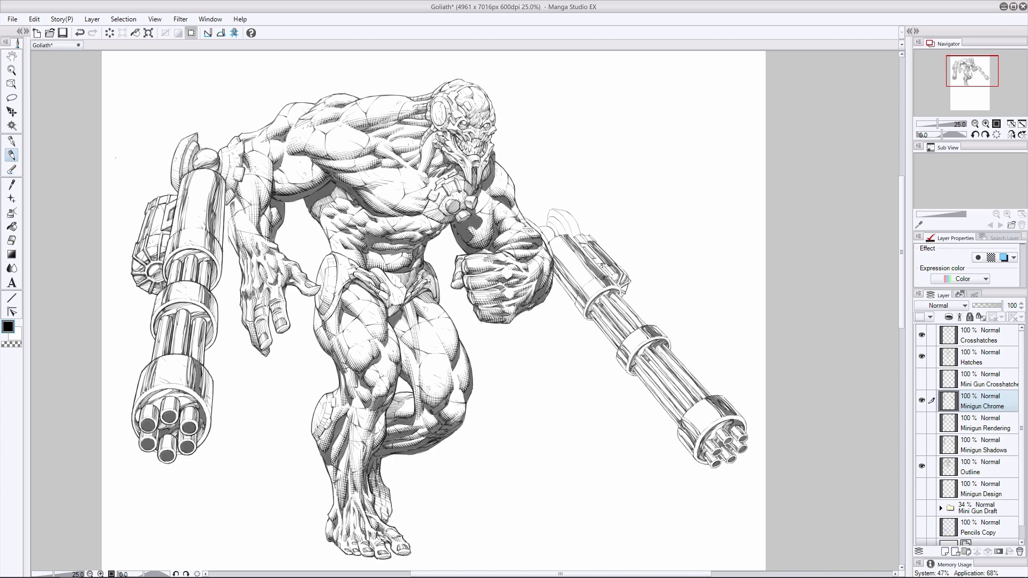
# - Ink the long edge and front chrome details of the right minigun's main body
pyautogui.moveTo(568, 234)
pyautogui.mouseDown()
pyautogui.moveTo(606, 273)
pyautogui.moveTo(566, 291)
pyautogui.moveTo(574, 302)
pyautogui.moveTo(620, 287)
pyautogui.mouseUp()
pyautogui.moveTo(619, 286)
pyautogui.mouseDown()
pyautogui.moveTo(622, 296)
pyautogui.moveTo(584, 318)
pyautogui.mouseUp()
pyautogui.hotkey('ctrl', 'z')
pyautogui.moveTo(594, 276); pyautogui.dragTo(610, 279)
# - Refine the barrel lines between the right minigun's body and middle ring, and touch up the ring's upper edge
pyautogui.moveTo(589, 315); pyautogui.dragTo(617, 350)
pyautogui.hotkey('ctrl', 'z')
pyautogui.moveTo(618, 293)
pyautogui.mouseDown()
pyautogui.moveTo(646, 324)
pyautogui.moveTo(611, 314)
pyautogui.moveTo(628, 334)
pyautogui.moveTo(634, 326)
pyautogui.moveTo(614, 337)
pyautogui.moveTo(621, 344)
pyautogui.mouseUp()
pyautogui.moveTo(596, 301)
pyautogui.mouseDown()
pyautogui.moveTo(622, 332)
pyautogui.moveTo(613, 324)
pyautogui.moveTo(625, 303)
pyautogui.moveTo(624, 340)
pyautogui.mouseUp()
pyautogui.hotkey('ctrl', 'z')
pyautogui.hotkey('ctrl', 'z')
pyautogui.moveTo(631, 331)
pyautogui.mouseDown()
pyautogui.moveTo(617, 351)
pyautogui.moveTo(633, 375)
pyautogui.mouseUp()
pyautogui.hotkey('ctrl', 'z')
pyautogui.moveTo(655, 325); pyautogui.dragTo(668, 337)
pyautogui.click(11, 240)
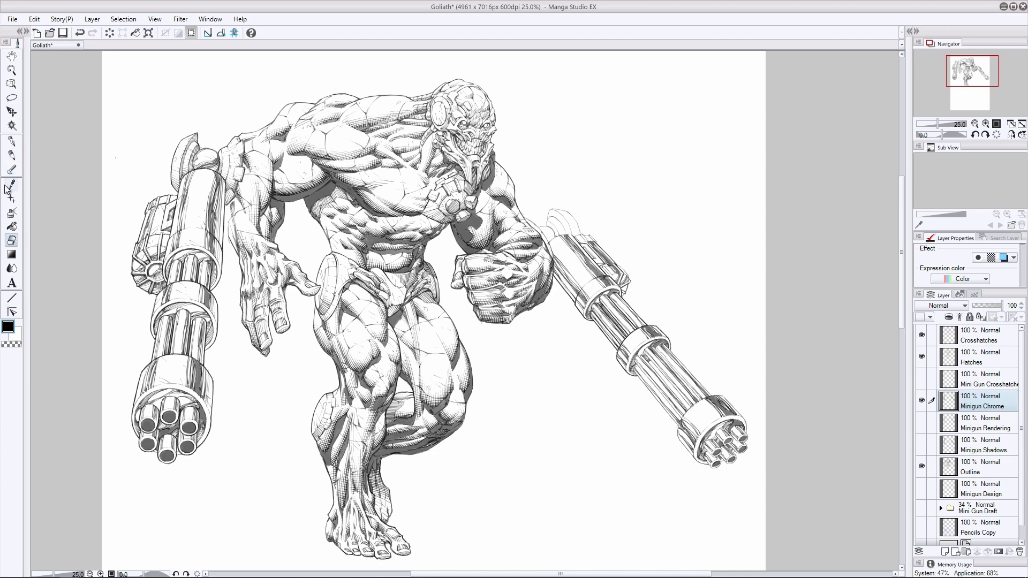
# - Ink bolder lines along the right minigun's barrels from the middle ring to the muzzle housing
pyautogui.click(12, 156)
pyautogui.moveTo(636, 373); pyautogui.dragTo(677, 424)
pyautogui.hotkey('ctrl', 'z')
pyautogui.moveTo(633, 360); pyautogui.dragTo(678, 413)
pyautogui.moveTo(645, 360); pyautogui.dragTo(686, 409)
pyautogui.hotkey('ctrl', 'z')
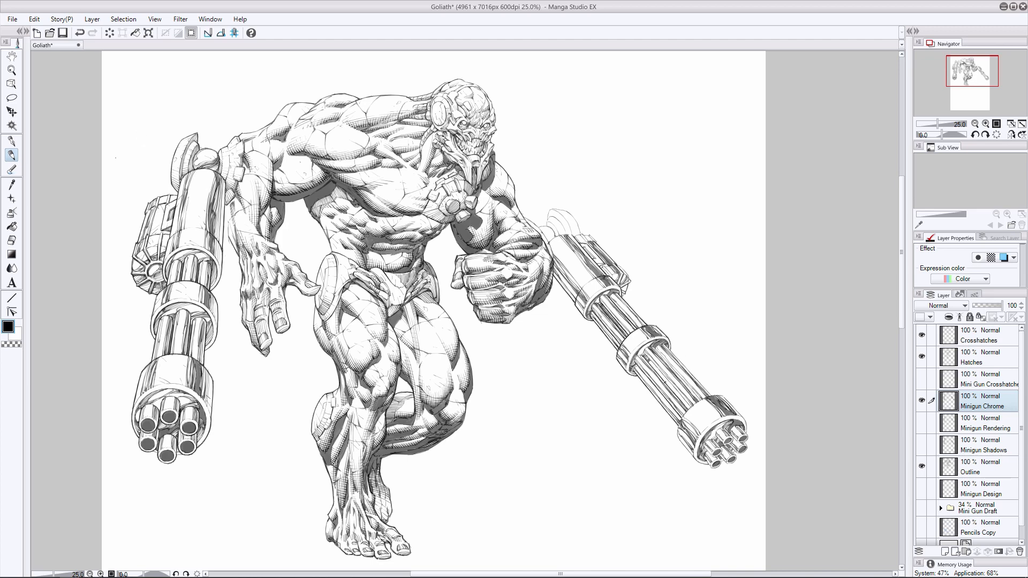
pyautogui.moveTo(645, 355); pyautogui.dragTo(689, 407)
pyautogui.moveTo(654, 345); pyautogui.dragTo(700, 399)
pyautogui.moveTo(668, 347); pyautogui.dragTo(701, 385)
# - Rework the chrome lines on the upper barrels between the right minigun's middle ring and muzzle housing
pyautogui.moveTo(648, 355); pyautogui.dragTo(690, 407)
pyautogui.hotkey('ctrl', 'z')
pyautogui.moveTo(648, 360); pyautogui.dragTo(689, 407)
pyautogui.hotkey('ctrl', 'z')
pyautogui.hotkey('ctrl', 'z')
pyautogui.moveTo(648, 361)
pyautogui.mouseDown()
pyautogui.moveTo(673, 389)
pyautogui.moveTo(655, 382)
pyautogui.moveTo(683, 370)
pyautogui.mouseUp()
pyautogui.hotkey('ctrl', 'z')
pyautogui.press('e')
pyautogui.press('p')
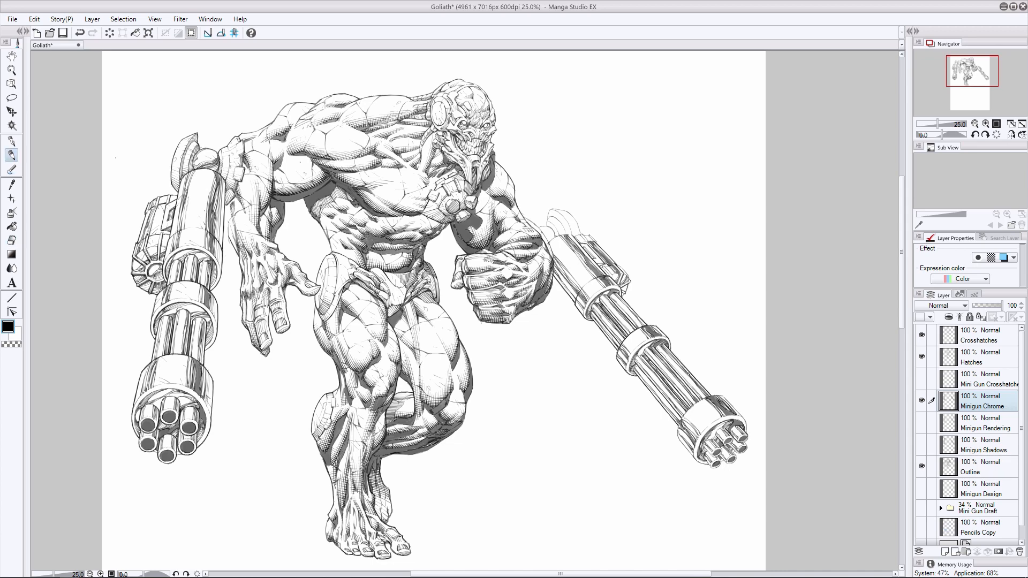
pyautogui.hotkey('ctrl', 'z')
pyautogui.moveTo(673, 356); pyautogui.dragTo(706, 395)
# - Redraw the edges of the right minigun's front barrel tips and the contour of its muzzle housing
pyautogui.moveTo(729, 444)
pyautogui.mouseDown()
pyautogui.moveTo(737, 453)
pyautogui.moveTo(746, 439)
pyautogui.moveTo(717, 467)
pyautogui.mouseUp()
pyautogui.hotkey('ctrl', 'z')
pyautogui.hotkey('ctrl', 'z')
pyautogui.click(11, 240)
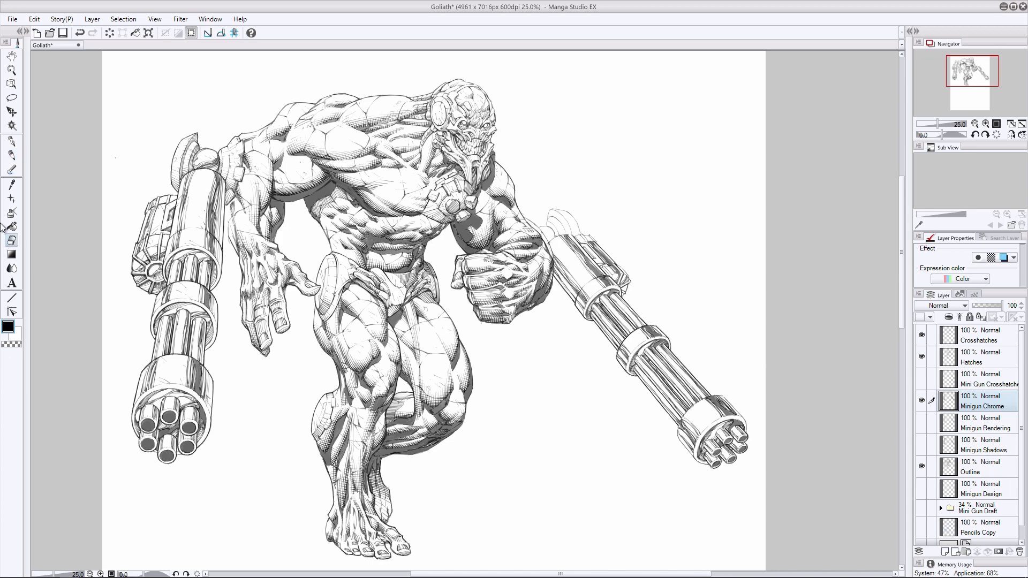
pyautogui.click(12, 155)
pyautogui.hotkey('ctrl', 'z')
pyautogui.press('e')
pyautogui.press('p')
pyautogui.moveTo(723, 427)
pyautogui.mouseDown()
pyautogui.moveTo(688, 452)
pyautogui.moveTo(700, 462)
pyautogui.mouseUp()
pyautogui.moveTo(724, 396); pyautogui.dragTo(749, 433)
pyautogui.moveTo(723, 396)
pyautogui.mouseDown()
pyautogui.moveTo(691, 406)
pyautogui.moveTo(677, 438)
pyautogui.mouseUp()
pyautogui.click(11, 240)
pyautogui.click(11, 155)
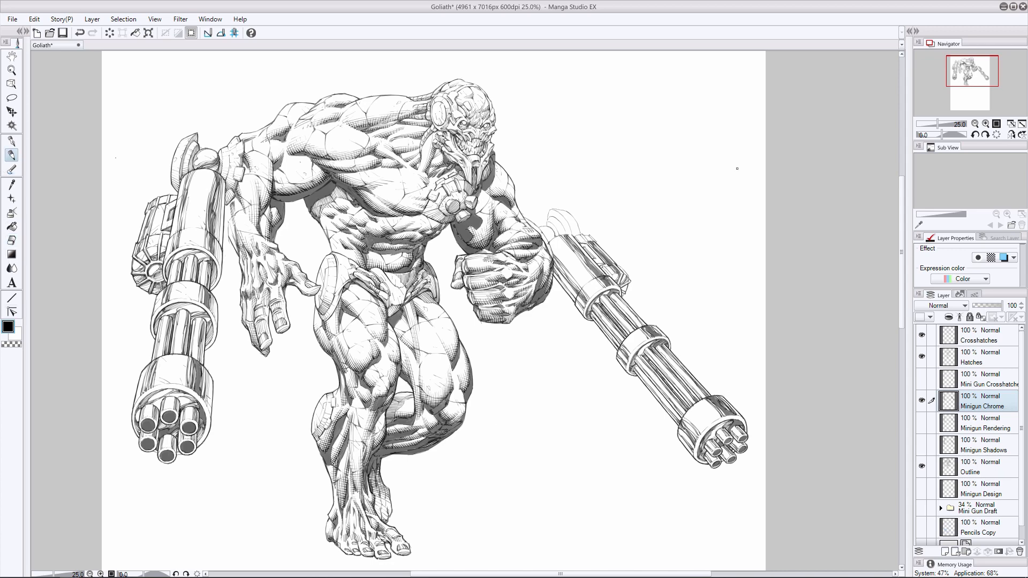
# - Touch up the chrome on the right minigun's side housing and save the file
pyautogui.moveTo(621, 267); pyautogui.dragTo(628, 291)
pyautogui.moveTo(584, 242); pyautogui.dragTo(602, 262)
pyautogui.hotkey('ctrl', 's')
# - On the Outline layer, clean up and ink the outline of the right minigun's curved rear mount
pyautogui.click(978, 468)
pyautogui.press('e')
pyautogui.moveTo(541, 233)
pyautogui.mouseDown()
pyautogui.moveTo(553, 258)
pyautogui.moveTo(550, 228)
pyautogui.moveTo(578, 232)
pyautogui.moveTo(554, 205)
pyautogui.mouseUp()
pyautogui.press('p')
pyautogui.hotkey('ctrl', 'z')
pyautogui.press('e')
pyautogui.press('p')
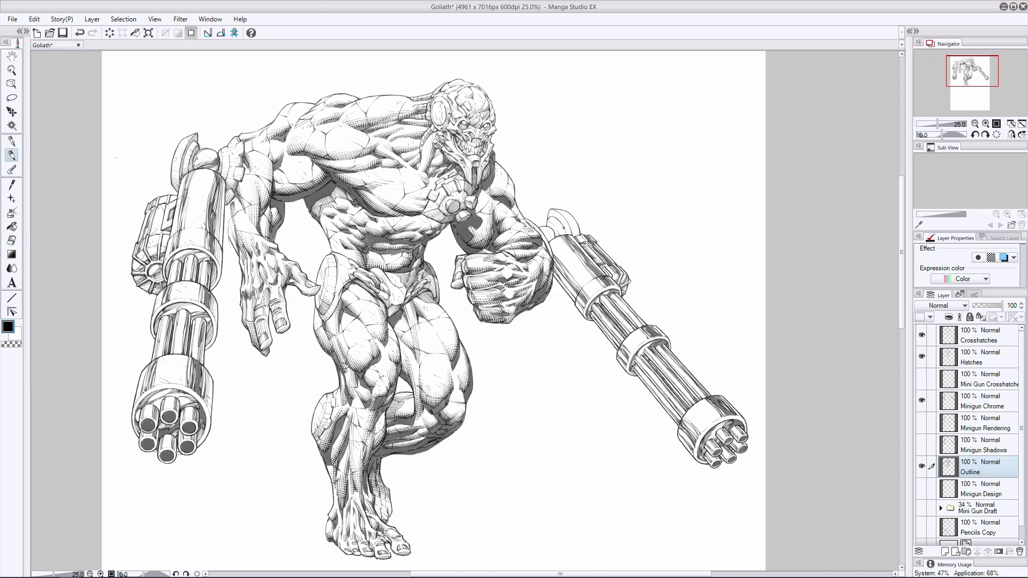
# - Compare the right minigun's mount before and after the last stroke by undoing and redoing it
pyautogui.hotkey('ctrl', 'z')
pyautogui.hotkey('ctrl', 'y')
pyautogui.hotkey('ctrl', 'z')
pyautogui.hotkey('ctrl', 'y')
pyautogui.hotkey('ctrl', 'z')
pyautogui.hotkey('ctrl', 'y')
pyautogui.click(11, 240)
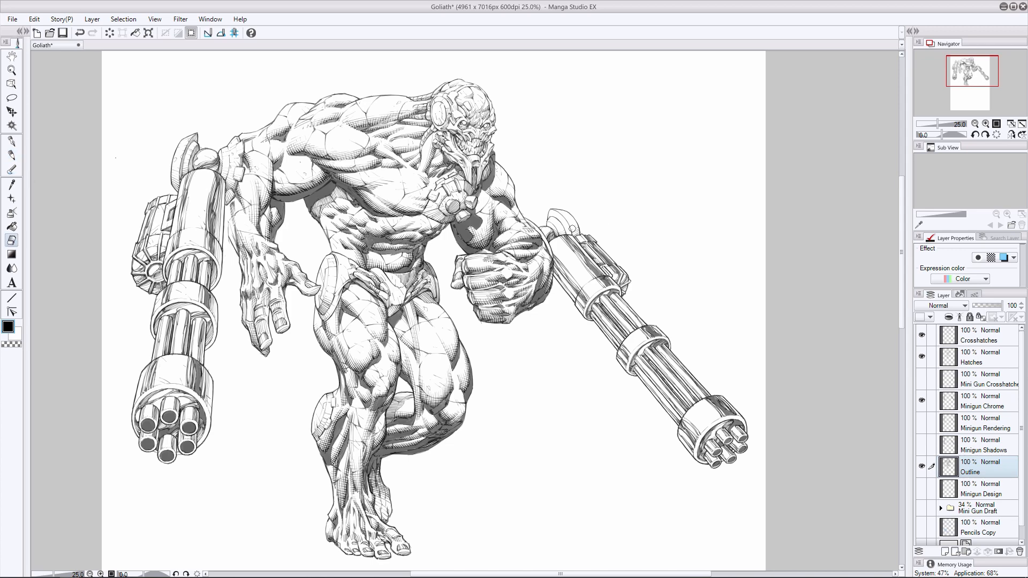
pyautogui.moveTo(570, 227); pyautogui.dragTo(579, 234)
pyautogui.hotkey('ctrl', 'z')
# - On the Minigun Chrome layer, ink and trim the chrome shading at the base of the right minigun's rear mount
pyautogui.click(980, 401)
pyautogui.click(12, 155)
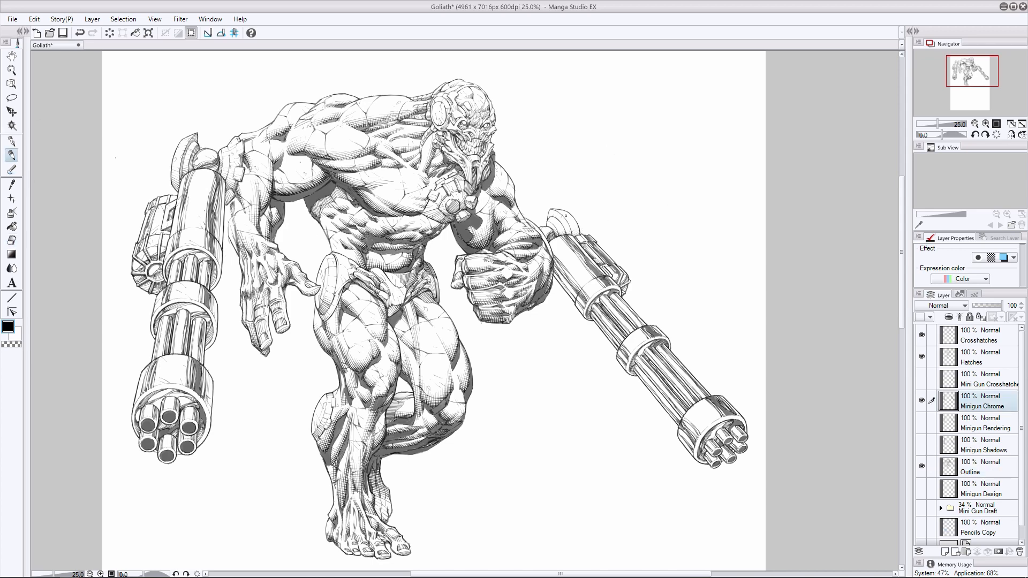
pyautogui.hotkey('ctrl', 'z')
pyautogui.hotkey('ctrl', 'y')
pyautogui.click(80, 33)
pyautogui.click(12, 240)
pyautogui.moveTo(563, 227); pyautogui.dragTo(568, 233)
pyautogui.click(11, 155)
pyautogui.hotkey('ctrl', 'z')
pyautogui.click(11, 241)
pyautogui.moveTo(557, 229); pyautogui.dragTo(578, 236)
pyautogui.click(15, 155)
pyautogui.hotkey('ctrl', 'z')
pyautogui.hotkey('ctrl', 'z')
pyautogui.hotkey('ctrl', 'z')
pyautogui.click(12, 240)
pyautogui.click(11, 155)
pyautogui.click(12, 240)
pyautogui.click(15, 155)
pyautogui.hotkey('ctrl', 'z')
pyautogui.moveTo(573, 222)
pyautogui.mouseDown()
pyautogui.moveTo(578, 235)
pyautogui.moveTo(548, 235)
pyautogui.mouseUp()
pyautogui.hotkey('ctrl', 'z')
pyautogui.hotkey('ctrl', 'z')
pyautogui.hotkey('ctrl', 'z')
# - Erase excess chrome ink where the right minigun's rear mount meets the gun body
pyautogui.press('e')
pyautogui.moveTo(579, 230); pyautogui.dragTo(578, 236)
pyautogui.click(18, 153)
pyautogui.press('e')
# - Trim and re-ink the chrome along the rear edge of the right minigun's muzzle housing
pyautogui.moveTo(698, 403); pyautogui.dragTo(705, 398)
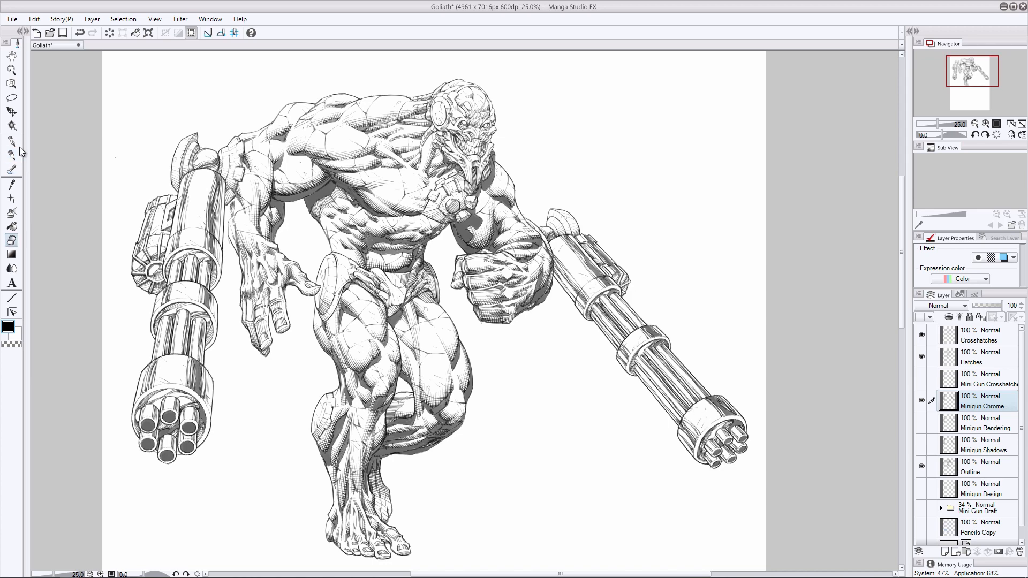
pyautogui.click(17, 151)
pyautogui.hotkey('ctrl', 'z')
pyautogui.press('e')
pyautogui.moveTo(693, 449); pyautogui.dragTo(697, 444)
pyautogui.click(12, 154)
pyautogui.hotkey('ctrl', 'z')
pyautogui.moveTo(554, 275); pyautogui.dragTo(573, 298)
pyautogui.hotkey('ctrl', 'z')
pyautogui.hotkey('ctrl', 'z')
pyautogui.moveTo(679, 437); pyautogui.dragTo(692, 455)
pyautogui.press('e')
# - Erase stray ink at the tip of the right minigun's mount on the Outline layer, reselect Minigun Chrome and save
pyautogui.keyDown('ctrl'); pyautogui.keyDown('shift'); pyautogui.click(552, 211); pyautogui.keyUp('shift'); pyautogui.keyUp('ctrl')
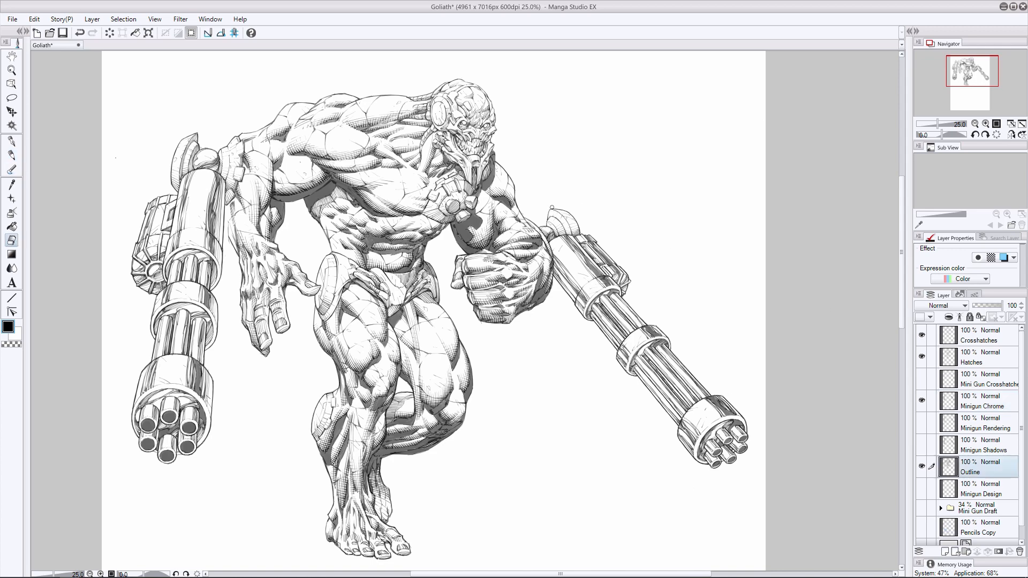
pyautogui.press('p')
pyautogui.click(978, 402)
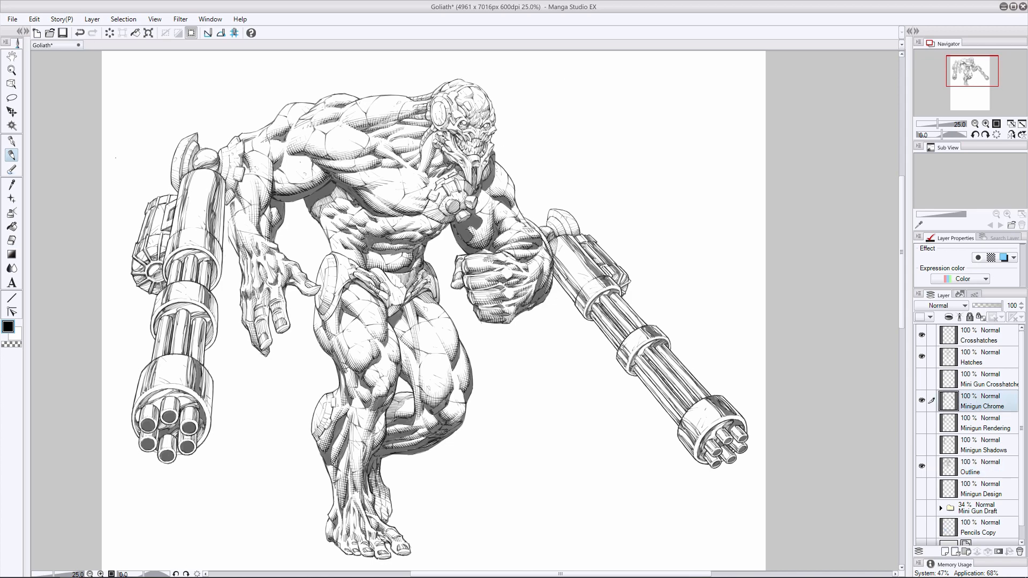
pyautogui.press('e')
pyautogui.press('p')
pyautogui.hotkey('ctrl', 's')
# - Erase stray chrome ink along the lower edge of the right minigun's body and save the file
pyautogui.press('e')
pyautogui.moveTo(573, 304); pyautogui.dragTo(579, 313)
pyautogui.hotkey('ctrl', 's')
pyautogui.press('p')
pyautogui.moveTo(623, 359); pyautogui.dragTo(629, 368)
pyautogui.press('e')
pyautogui.hotkey('ctrl', 'z')
# - On the Outline layer, clean up the barrel outlines just behind the right minigun's middle ring and save
pyautogui.click(979, 467)
pyautogui.moveTo(618, 318); pyautogui.dragTo(624, 324)
pyautogui.press('p')
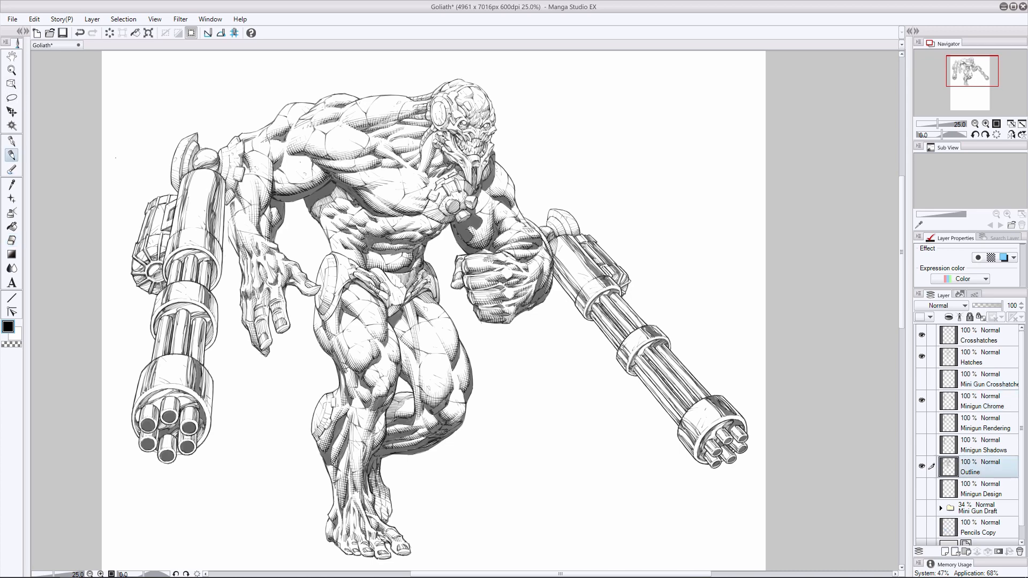
pyautogui.click(11, 240)
pyautogui.click(12, 156)
pyautogui.hotkey('ctrl', 's')
# - Touch up the lower outline of the right minigun's muzzle housing and save the file
pyautogui.moveTo(689, 439); pyautogui.dragTo(694, 445)
pyautogui.press('e')
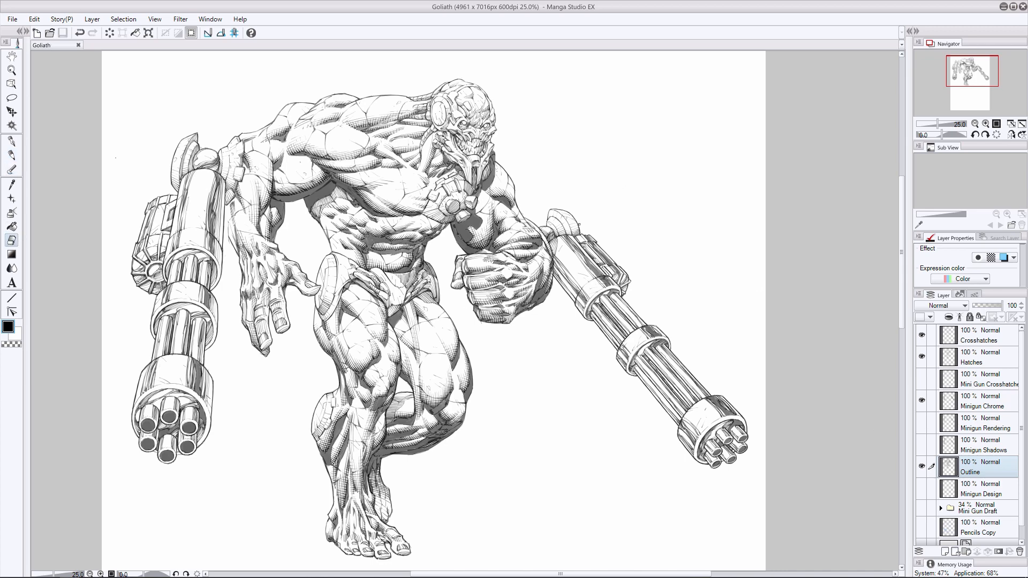
pyautogui.press('p')
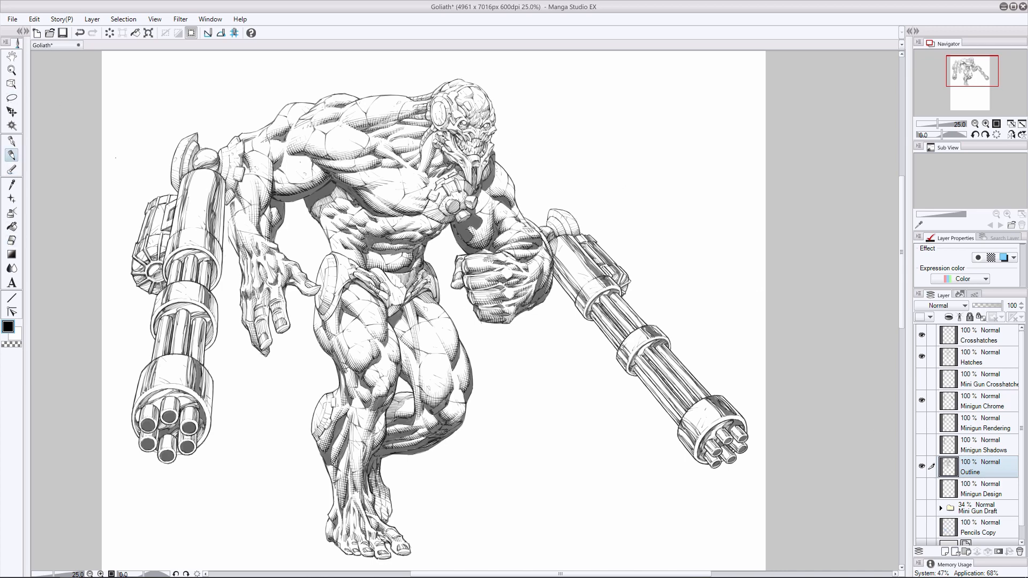
pyautogui.hotkey('ctrl', 's')
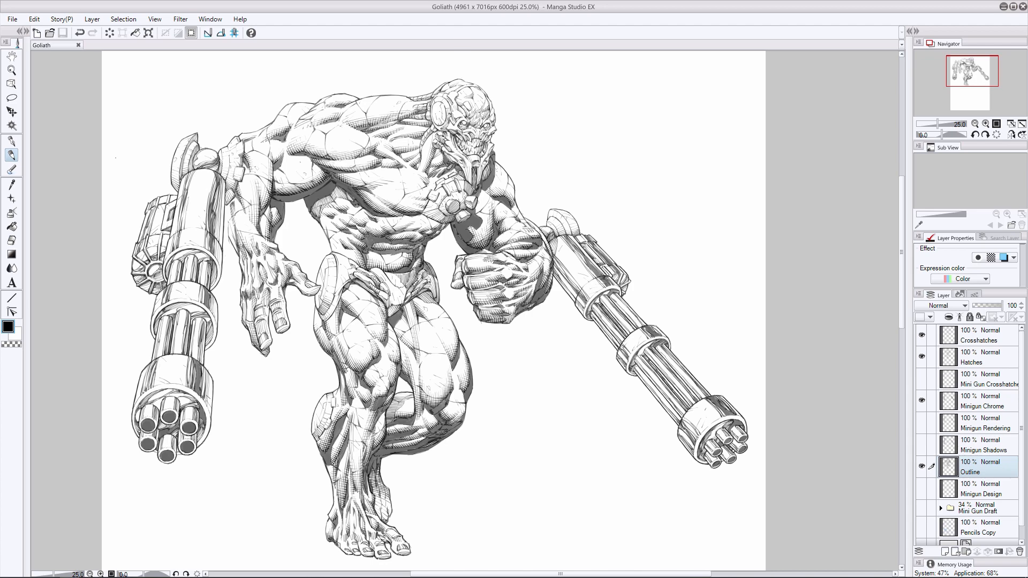
# - Show the Minigun Design layer and the Mini Gun Draft folder as references for the ammo belts
pyautogui.moveTo(560, 574); pyautogui.dragTo(548, 574)
pyautogui.scroll(-1, 926, 495)
pyautogui.click(921, 494)
pyautogui.click(922, 474)
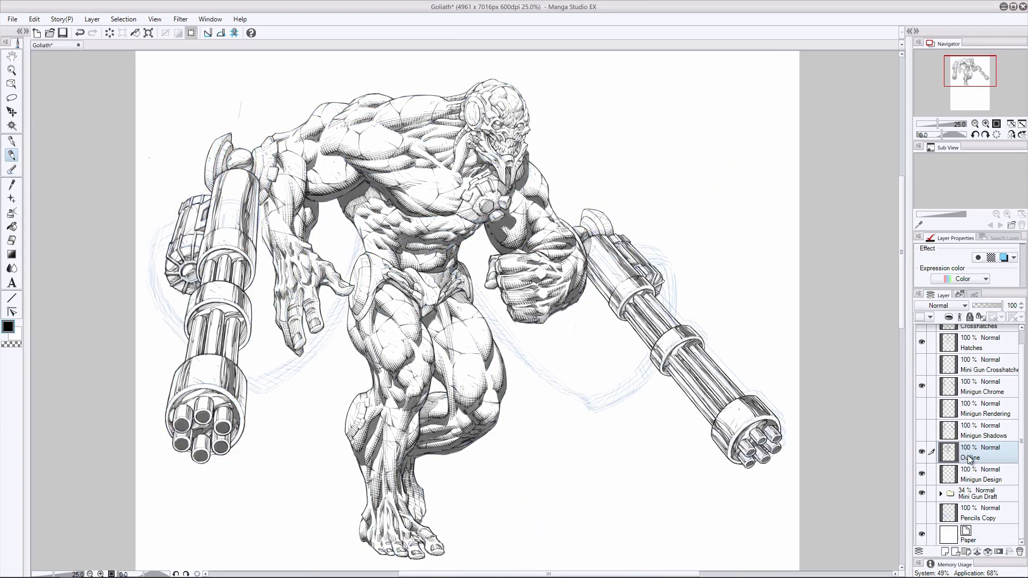
# - Add a new layer above Outline and name it "Minigun Ammo Outline"
pyautogui.click(944, 551)
pyautogui.doubleClick(970, 457)
pyautogui.write('Minigun Ammo Outline')
pyautogui.press('Return')
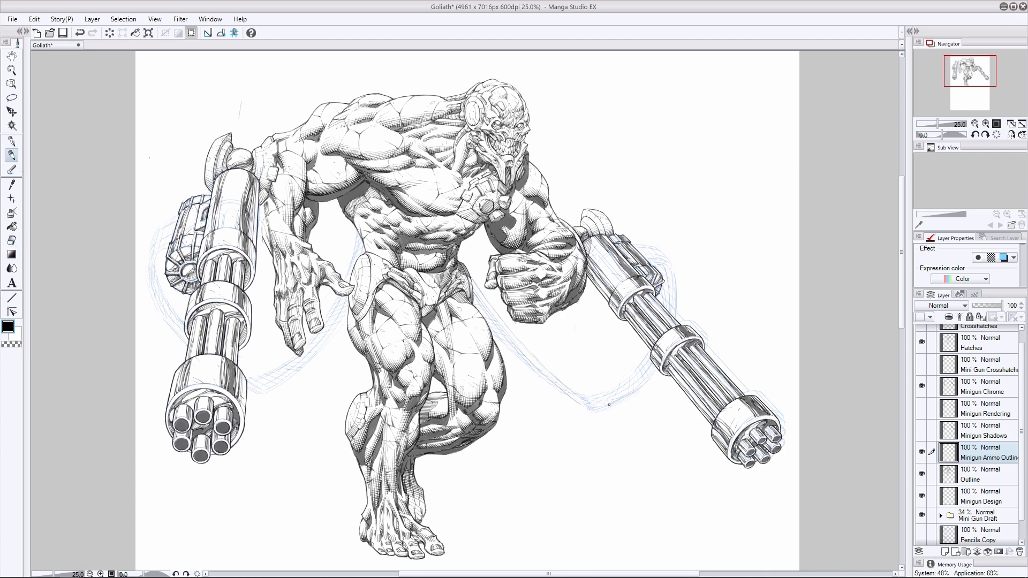
# - Draw the edges of the ammo belt hanging between the hip and the right minigun, checking them against the design layers
pyautogui.moveTo(642, 387); pyautogui.dragTo(628, 398)
pyautogui.hotkey('ctrl', 'z')
pyautogui.moveTo(668, 354)
pyautogui.mouseDown()
pyautogui.moveTo(632, 397)
pyautogui.moveTo(594, 396)
pyautogui.mouseUp()
pyautogui.hotkey('ctrl', 'z')
pyautogui.press('e')
pyautogui.press('p')
pyautogui.moveTo(493, 333); pyautogui.dragTo(566, 397)
pyautogui.click(921, 474)
pyautogui.click(921, 474)
pyautogui.click(921, 495)
pyautogui.click(921, 496)
pyautogui.press('e')
pyautogui.press('p')
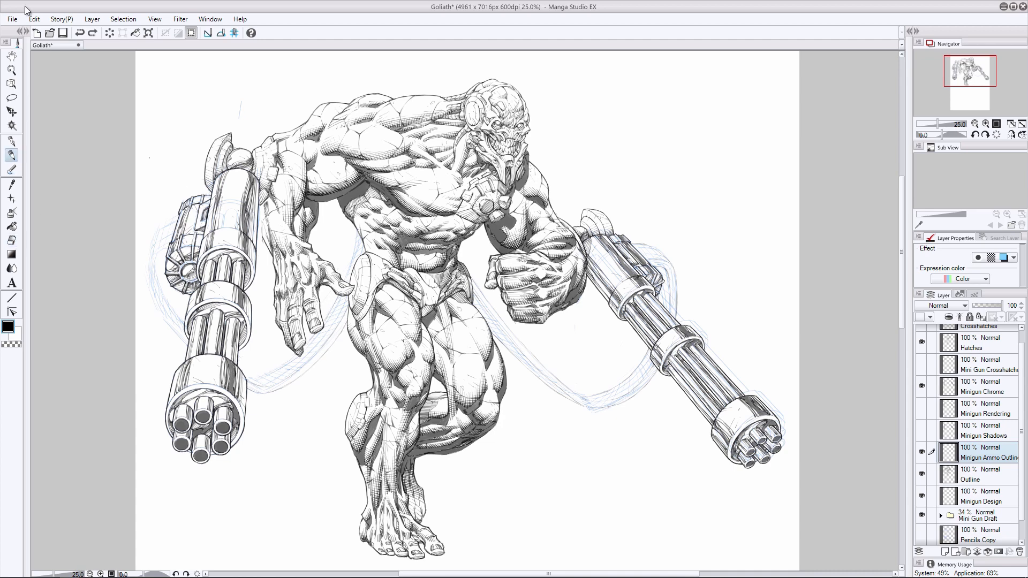
# - Draw the edges of the left minigun's ammo belt, from behind the hand up to the hip and around the ammo drum
pyautogui.moveTo(290, 359); pyautogui.dragTo(257, 376)
pyautogui.moveTo(357, 229); pyautogui.dragTo(349, 265)
pyautogui.moveTo(152, 251)
pyautogui.mouseDown()
pyautogui.moveTo(145, 269)
pyautogui.moveTo(165, 320)
pyautogui.mouseUp()
pyautogui.moveTo(152, 252)
pyautogui.mouseDown()
pyautogui.moveTo(154, 288)
pyautogui.moveTo(178, 330)
pyautogui.mouseUp()
pyautogui.click(12, 241)
pyautogui.moveTo(152, 276); pyautogui.dragTo(163, 302)
pyautogui.click(12, 156)
pyautogui.moveTo(158, 257); pyautogui.dragTo(164, 298)
pyautogui.hotkey('ctrl', 'z')
pyautogui.moveTo(163, 252); pyautogui.dragTo(161, 282)
pyautogui.moveTo(165, 225); pyautogui.dragTo(148, 256)
# - Draw the upper loop of the right ammo belt where it curves into the right minigun's drum
pyautogui.moveTo(657, 267)
pyautogui.mouseDown()
pyautogui.moveTo(667, 275)
pyautogui.moveTo(635, 243)
pyautogui.mouseUp()
pyautogui.press('e')
pyautogui.press('p')
pyautogui.click(12, 241)
pyautogui.click(12, 155)
# - Compare the belt lines with the reference layers, reselect Minigun Ammo Outline and hide Minigun Design
pyautogui.click(921, 475)
pyautogui.click(920, 475)
pyautogui.click(922, 496)
pyautogui.click(922, 495)
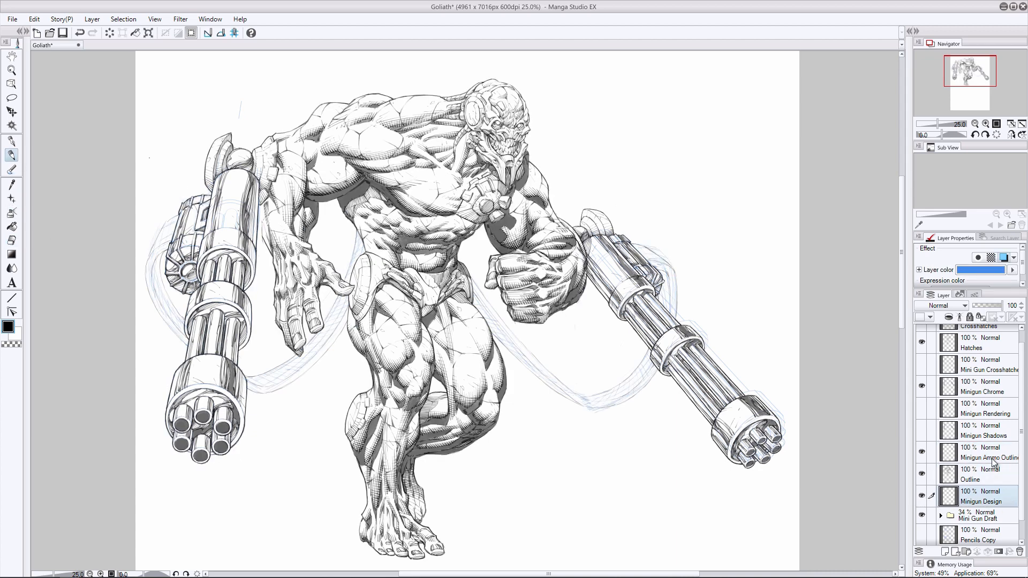
pyautogui.click(991, 459)
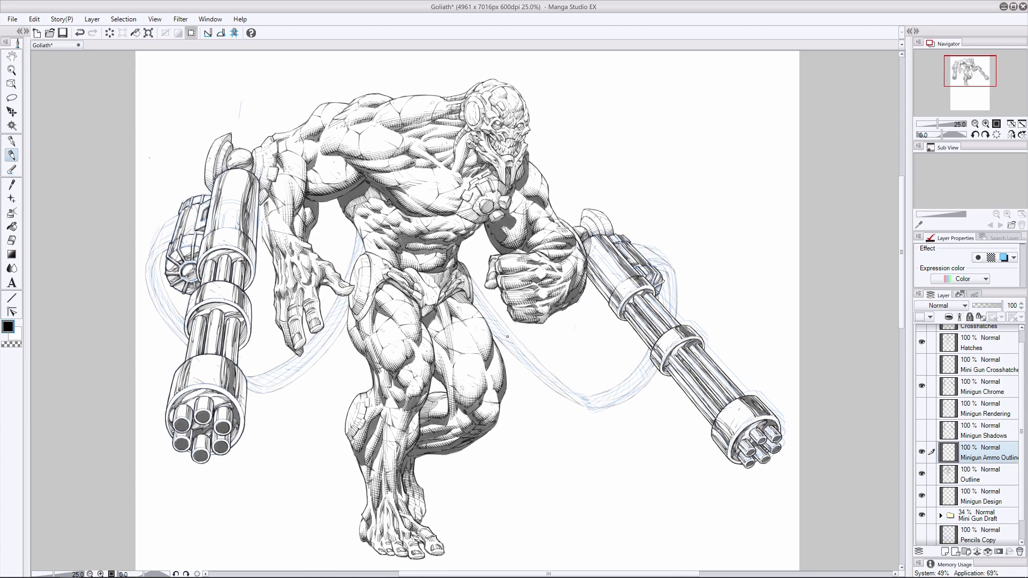
pyautogui.hotkey('ctrl', 'z')
pyautogui.click(922, 495)
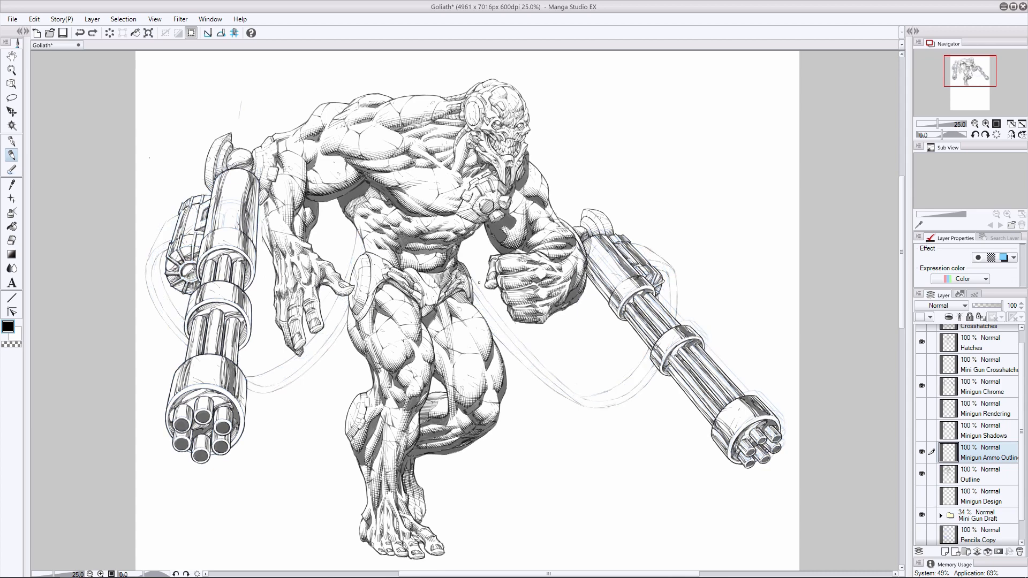
# - Divide the right ammo belt into links with short cross lines, starting from the hip
pyautogui.moveTo(479, 283); pyautogui.dragTo(556, 404)
pyautogui.hotkey('ctrl', 'z')
pyautogui.hotkey('ctrl', 'z')
pyautogui.moveTo(473, 285); pyautogui.dragTo(474, 292)
pyautogui.press('e')
pyautogui.press('p')
pyautogui.hotkey('ctrl', 'z')
pyautogui.hotkey('ctrl', 'y')
pyautogui.hotkey('ctrl', 'z')
# - Continue the link divisions on the right ammo belt's loop beside the minigun's drum
pyautogui.moveTo(659, 296)
pyautogui.mouseDown()
pyautogui.moveTo(664, 306)
pyautogui.moveTo(663, 279)
pyautogui.mouseUp()
pyautogui.press('e')
pyautogui.press('p')
pyautogui.press('e')
pyautogui.press('p')
pyautogui.hotkey('ctrl', 'z')
# - Divide the left ammo belt into links along the section between the muzzle housing and the hip
pyautogui.moveTo(288, 377); pyautogui.dragTo(332, 339)
pyautogui.hotkey('ctrl', 'z')
pyautogui.moveTo(356, 254); pyautogui.dragTo(338, 329)
pyautogui.click(12, 241)
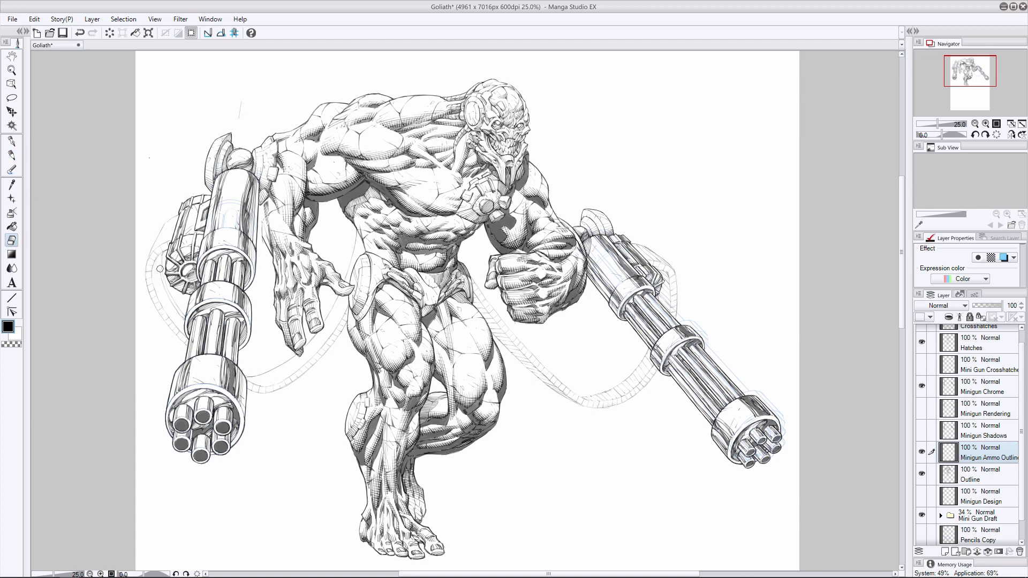
# - Ink a lengthwise line through the left ammo belt's outer loop, from the drum down to the muzzle housing
pyautogui.moveTo(161, 269); pyautogui.dragTo(181, 317)
pyautogui.click(11, 155)
pyautogui.press('e')
pyautogui.moveTo(162, 267)
pyautogui.mouseDown()
pyautogui.moveTo(162, 249)
pyautogui.moveTo(185, 361)
pyautogui.mouseUp()
pyautogui.press('p')
pyautogui.hotkey('ctrl', 'z')
# - Carry the lengthwise line along the left ammo belt from the muzzle housing past the hand up to the hip
pyautogui.moveTo(250, 393); pyautogui.dragTo(330, 337)
pyautogui.hotkey('ctrl', 'z')
pyautogui.moveTo(183, 358); pyautogui.dragTo(179, 348)
pyautogui.moveTo(245, 376)
pyautogui.mouseDown()
pyautogui.moveTo(264, 382)
pyautogui.moveTo(253, 383)
pyautogui.moveTo(281, 367)
pyautogui.mouseUp()
pyautogui.hotkey('ctrl', 'z')
pyautogui.hotkey('ctrl', 'z')
pyautogui.hotkey('ctrl', 'z')
pyautogui.moveTo(326, 330); pyautogui.dragTo(346, 302)
pyautogui.hotkey('ctrl', 'z')
pyautogui.hotkey('ctrl', 'z')
pyautogui.moveTo(352, 263); pyautogui.dragTo(361, 240)
# - Finish the top of the left ammo belt's loop at the drum and hide the Mini Gun Draft folder
pyautogui.moveTo(169, 220); pyautogui.dragTo(164, 238)
pyautogui.moveTo(163, 225)
pyautogui.mouseDown()
pyautogui.moveTo(148, 255)
pyautogui.moveTo(156, 241)
pyautogui.mouseUp()
pyautogui.press('e')
pyautogui.press('p')
pyautogui.click(921, 514)
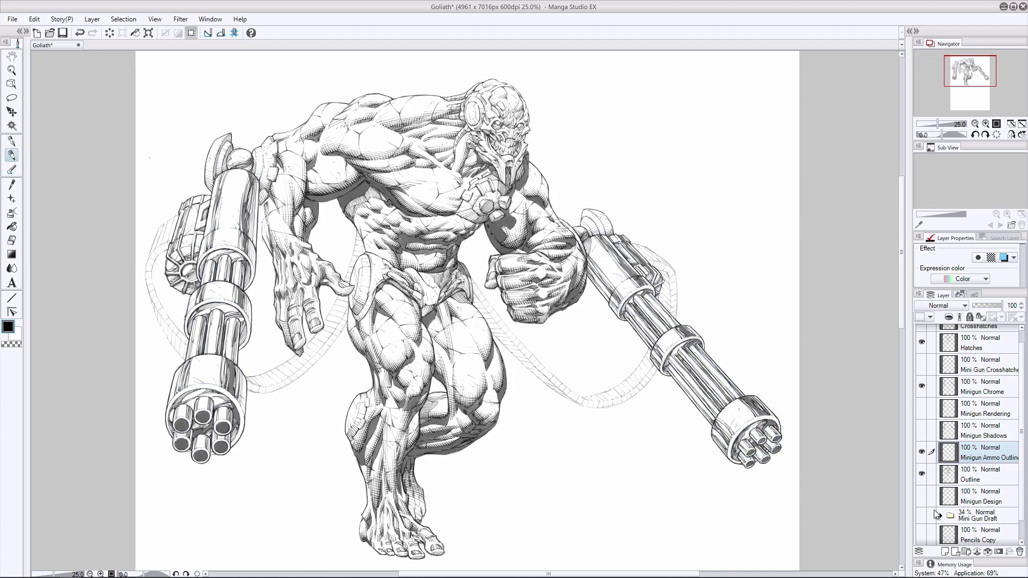